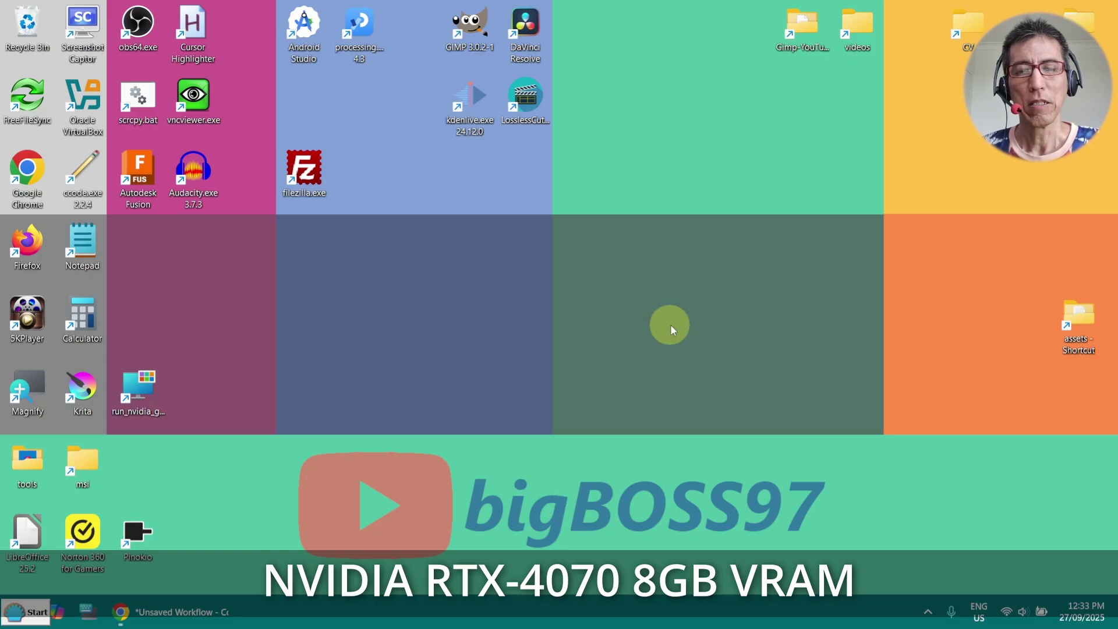
Switch to ComfyUI in the browser, search the workflow templates for 2509 and open the Qwen Image Edit 2509 template.
{"action": "left_click", "coordinate": [180, 611]}
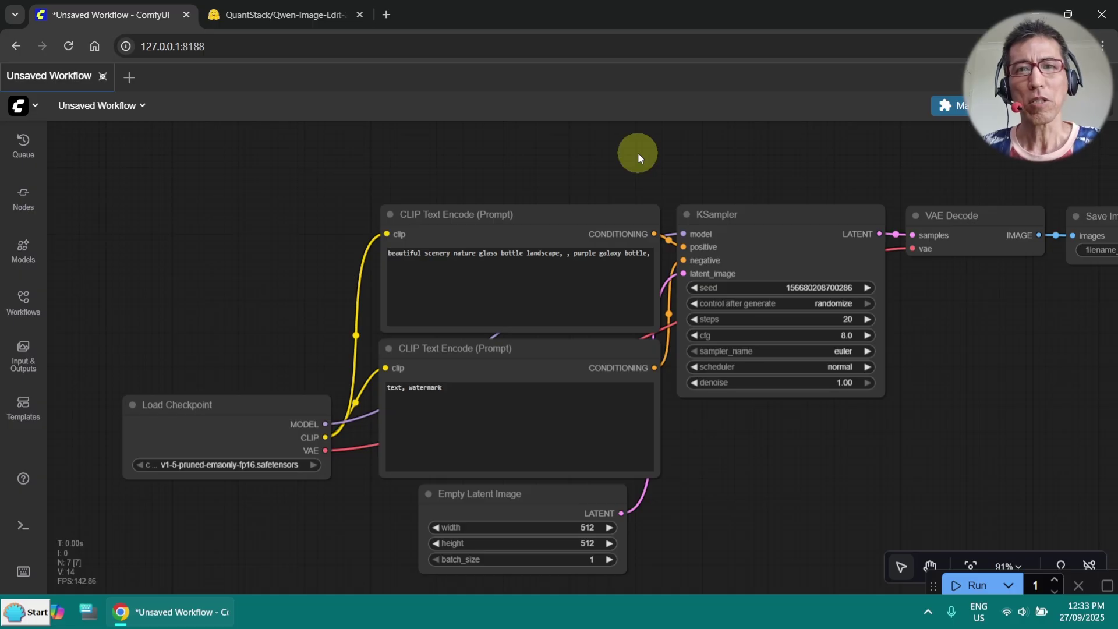
{"action": "left_click", "coordinate": [31, 106]}
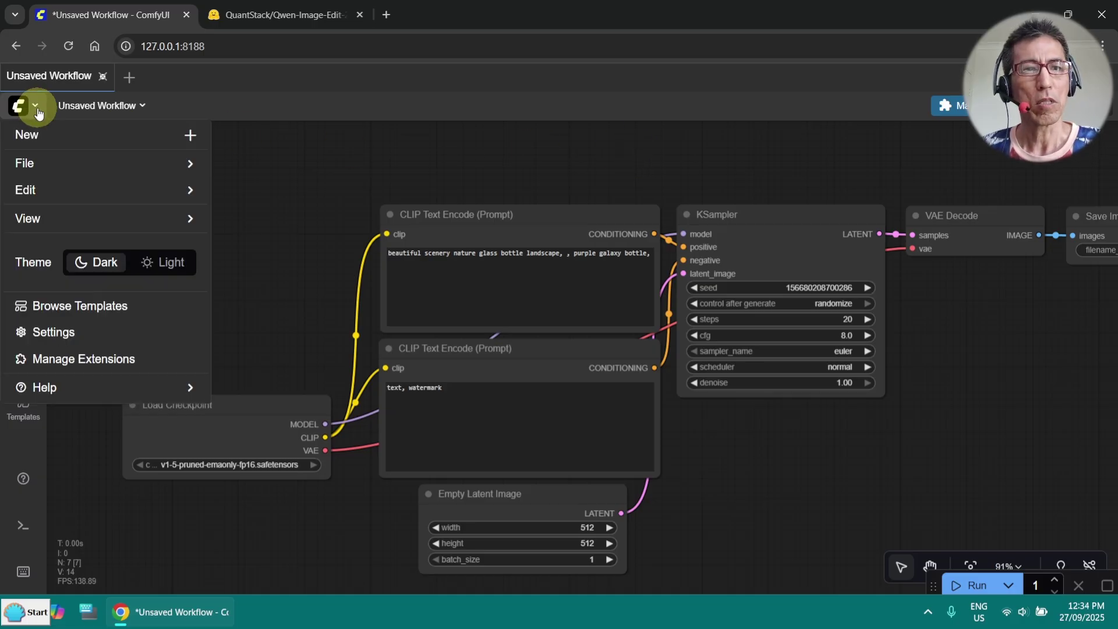
{"action": "left_click", "coordinate": [121, 308]}
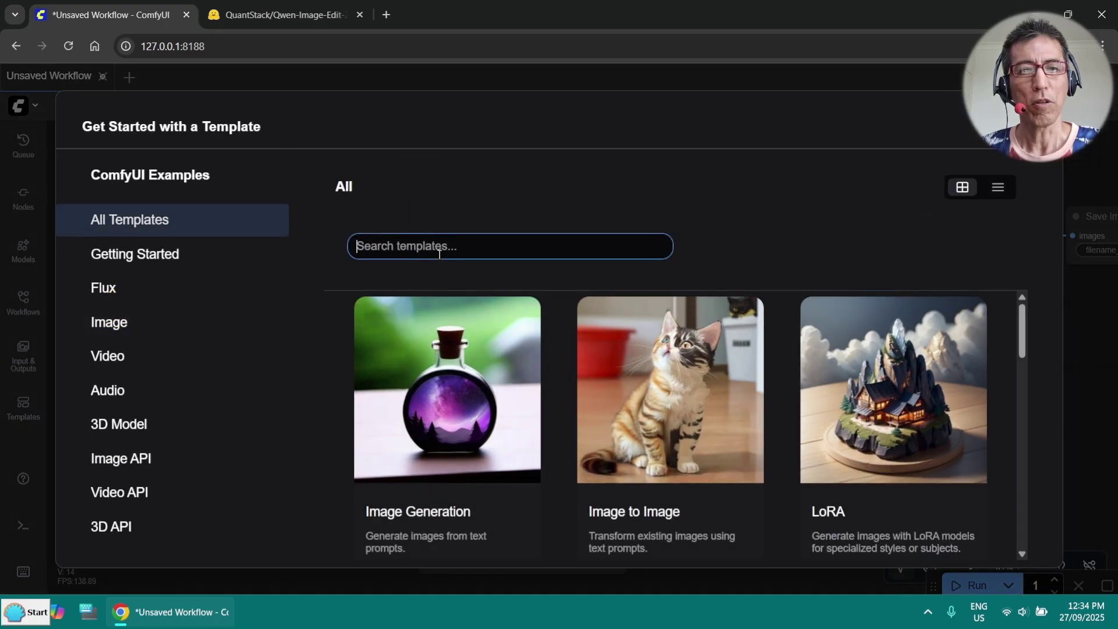
{"action": "type", "text": "2509"}
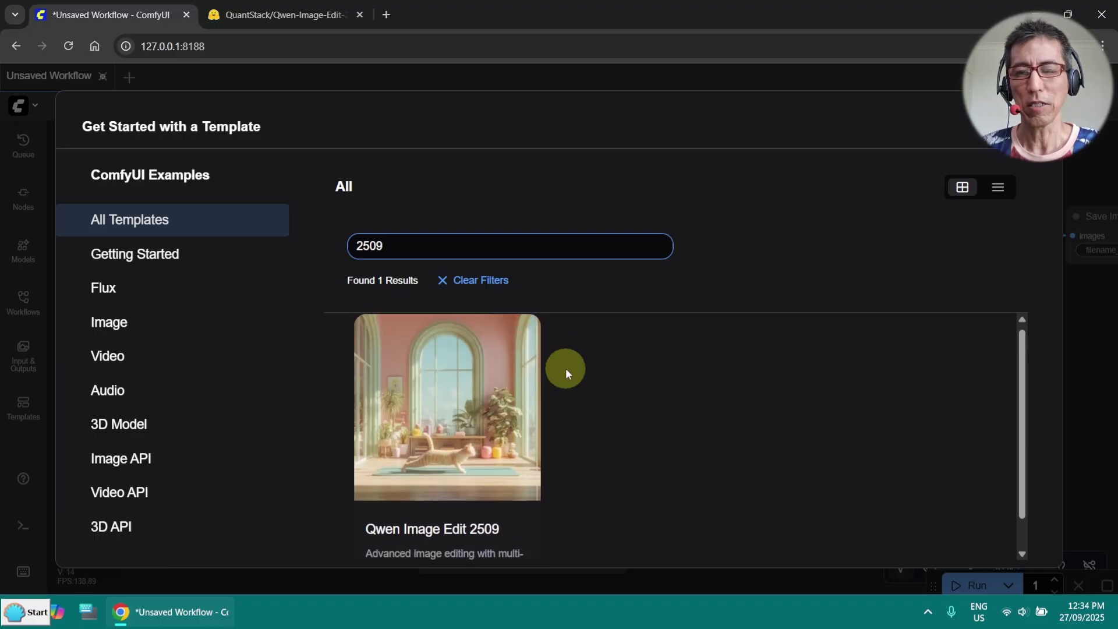
{"action": "left_click", "coordinate": [474, 528]}
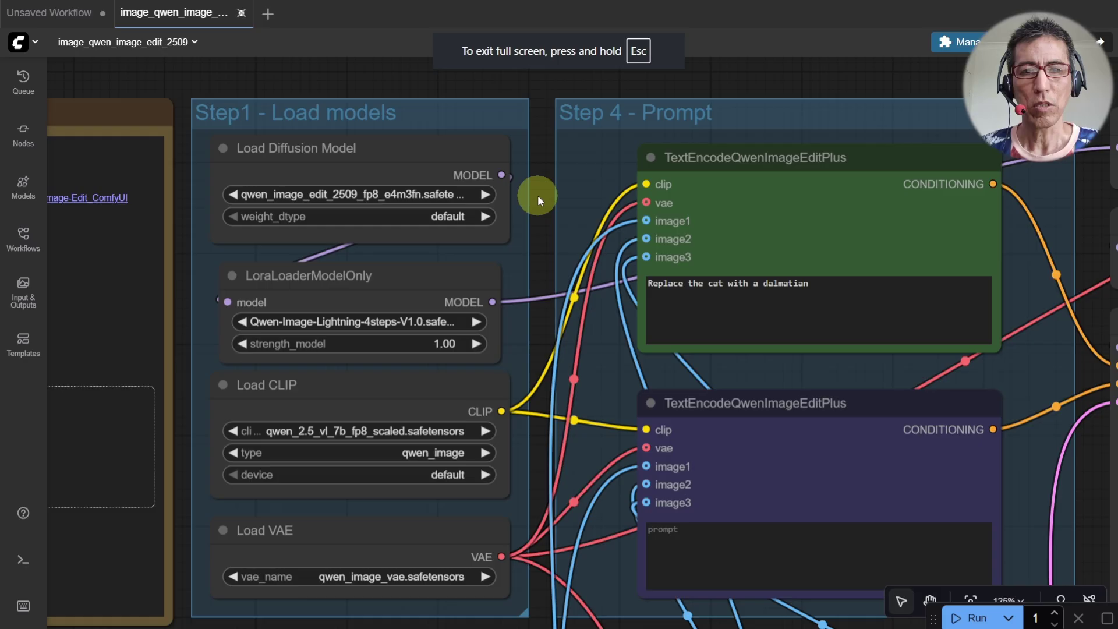
Add a GGUF Loader node above the Step1 - Load models group.
{"action": "left_click_drag", "start_coordinate": [538, 194], "coordinate": [552, 266]}
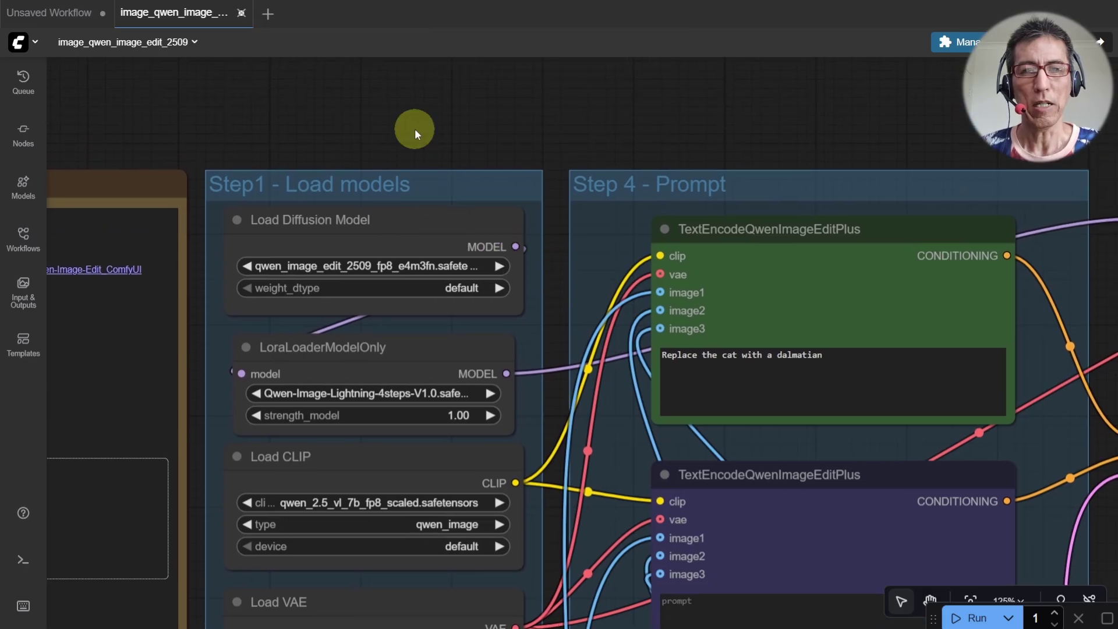
{"action": "double_click", "coordinate": [421, 128]}
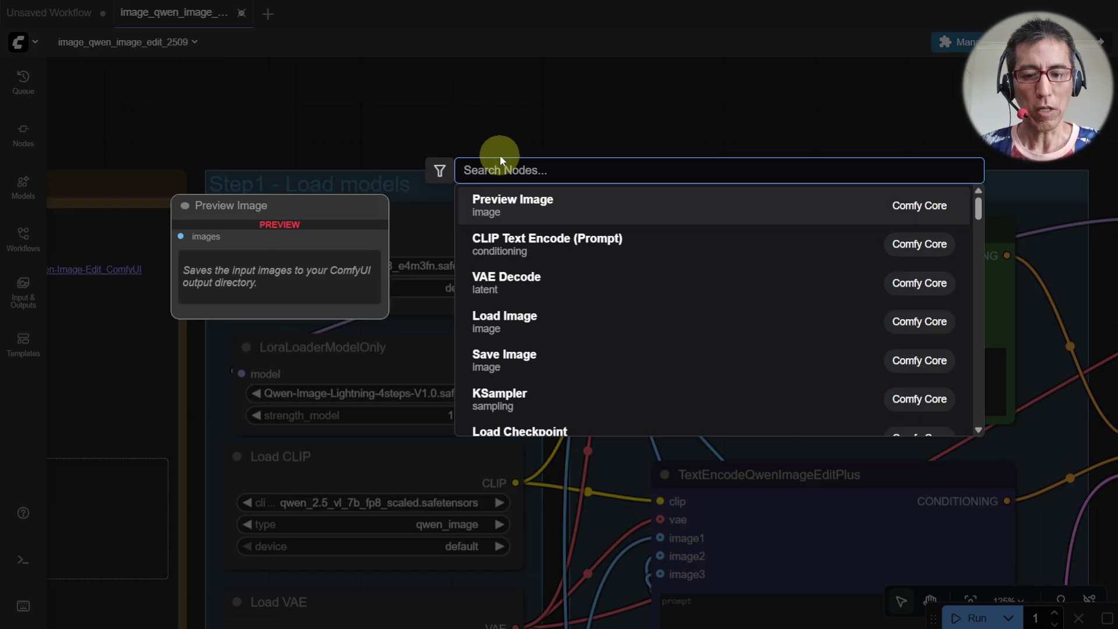
{"action": "type", "text": "gguf lo"}
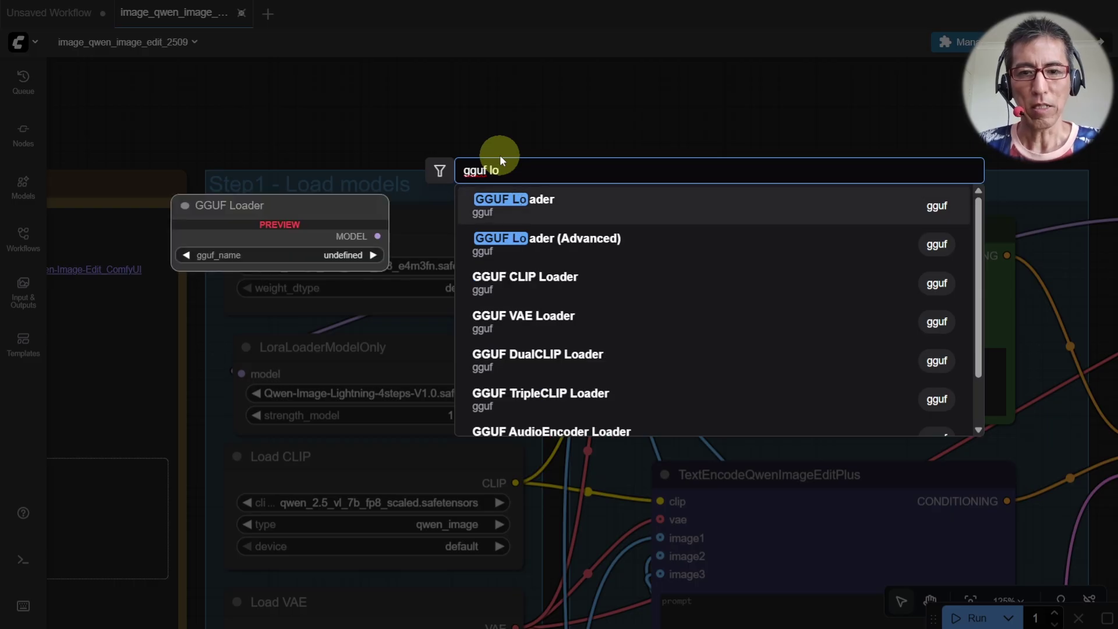
{"action": "key", "text": "Return"}
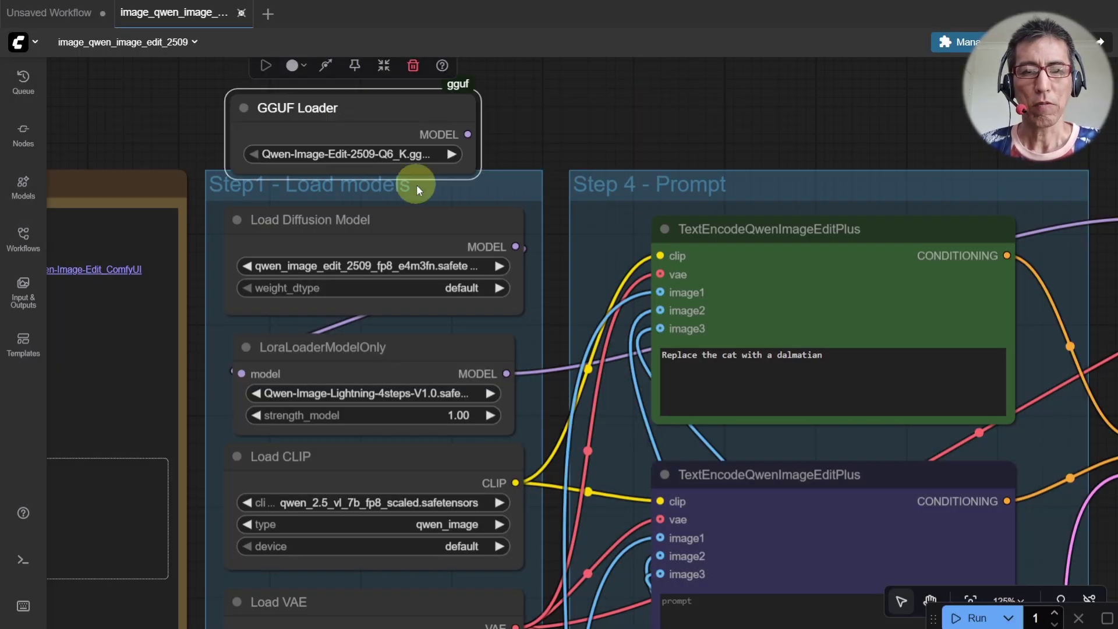
Connect the GGUF Loader's MODEL output to LoraLoaderModelOnly's model input and delete the Load Diffusion Model node.
{"action": "left_click_drag", "start_coordinate": [468, 135], "coordinate": [296, 340]}
{"action": "left_click_drag", "start_coordinate": [235, 365], "coordinate": [237, 366]}
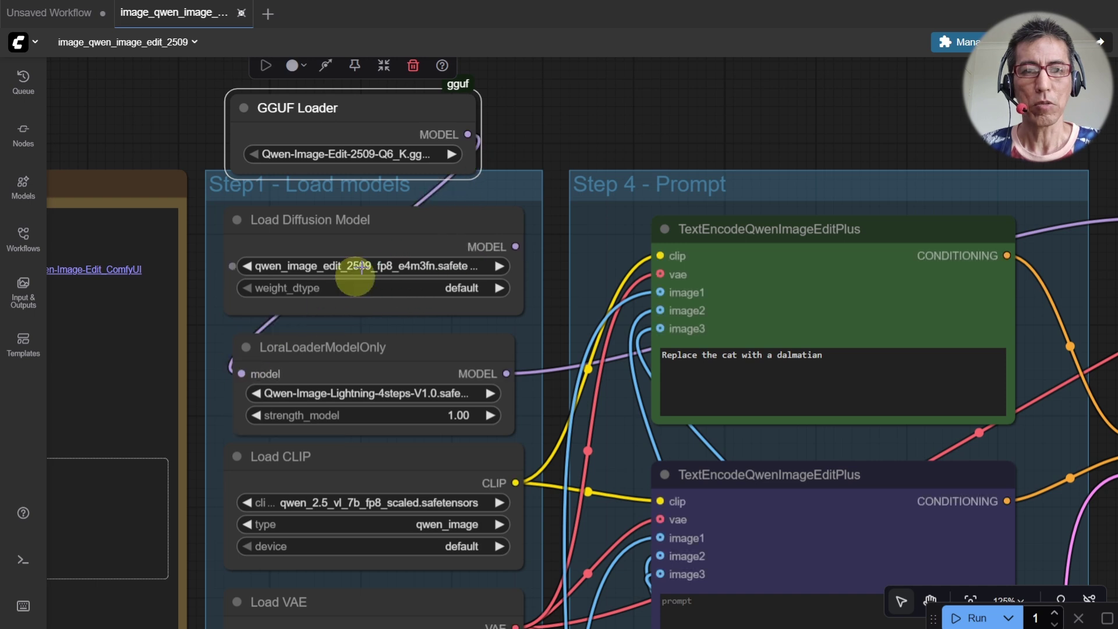
{"action": "left_click", "coordinate": [465, 218]}
{"action": "key", "text": "Delete"}
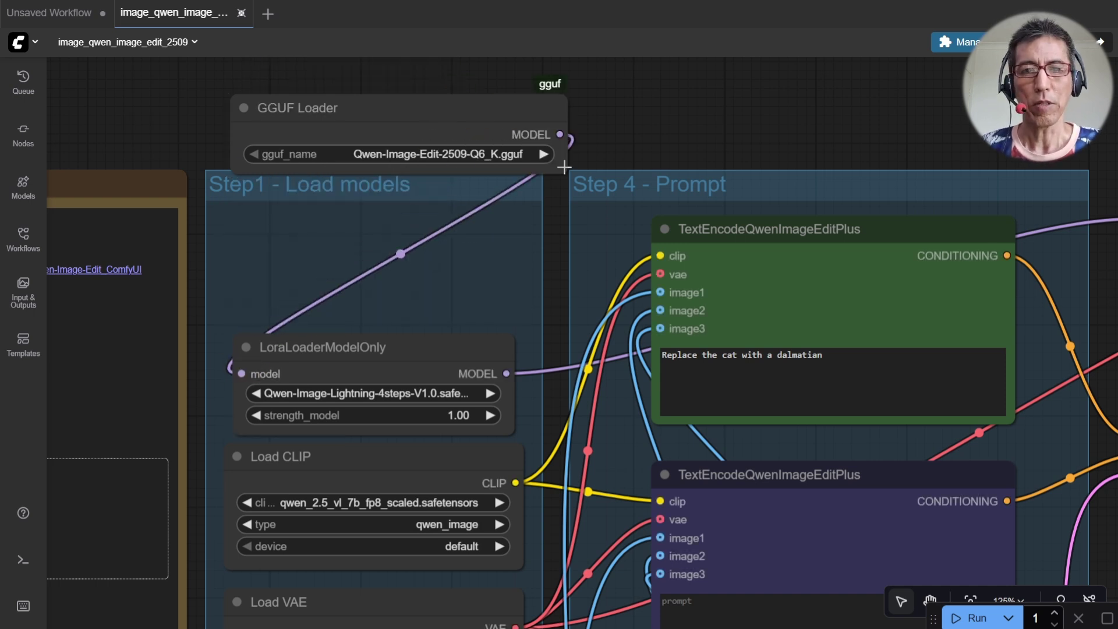
{"action": "scroll", "coordinate": [500, 184], "scroll_direction": "up", "scroll_amount": 4}
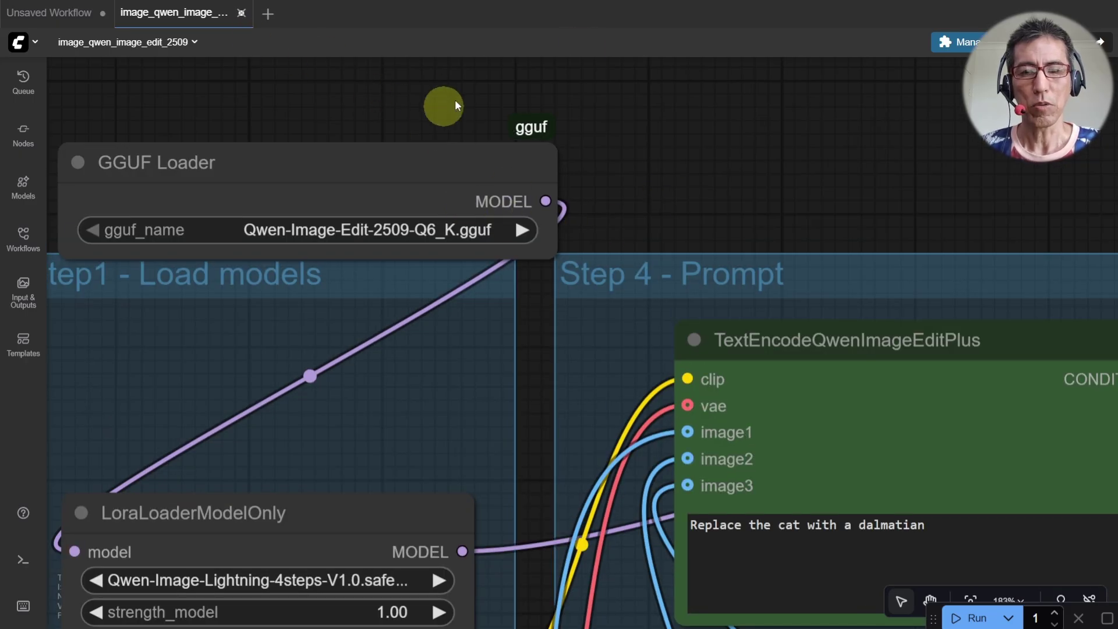
Examine the quantization sizes on the Qwen-Image-Edit-2509-GGUF Hugging Face page and the template's Model links note with its storage folders.
{"action": "key", "text": "F11"}
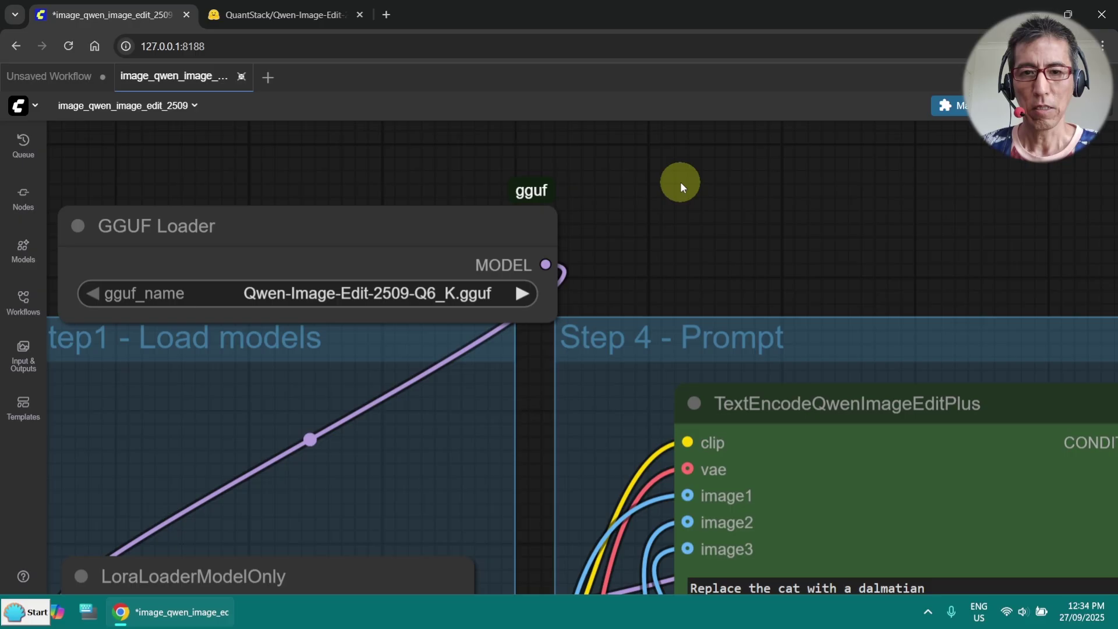
{"action": "left_click", "coordinate": [286, 15]}
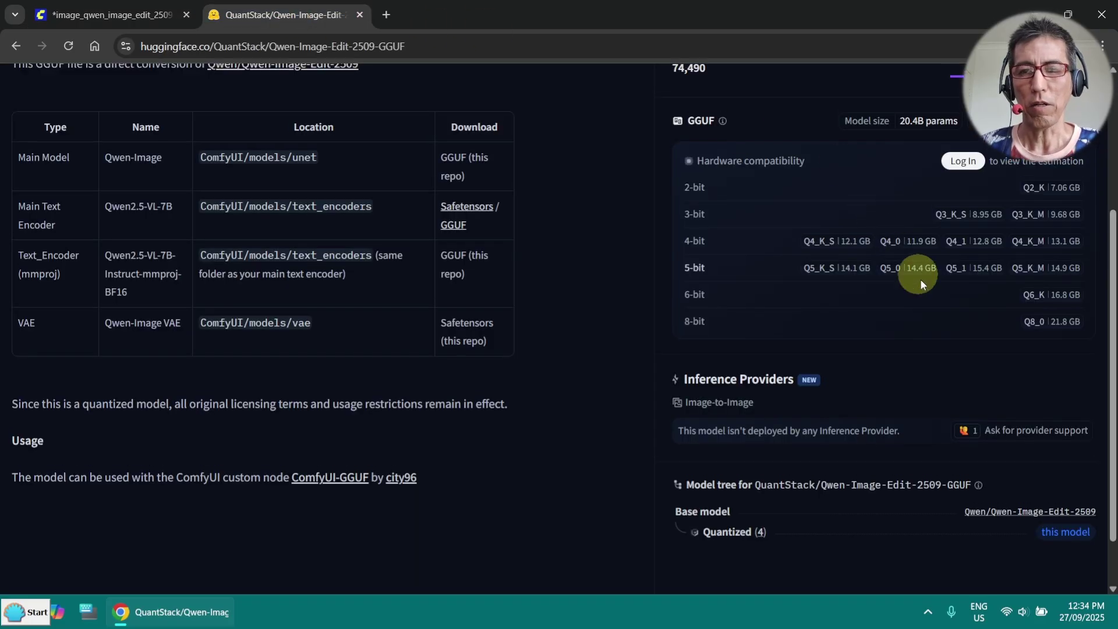
{"action": "scroll", "coordinate": [921, 280], "scroll_direction": "up", "scroll_amount": 1}
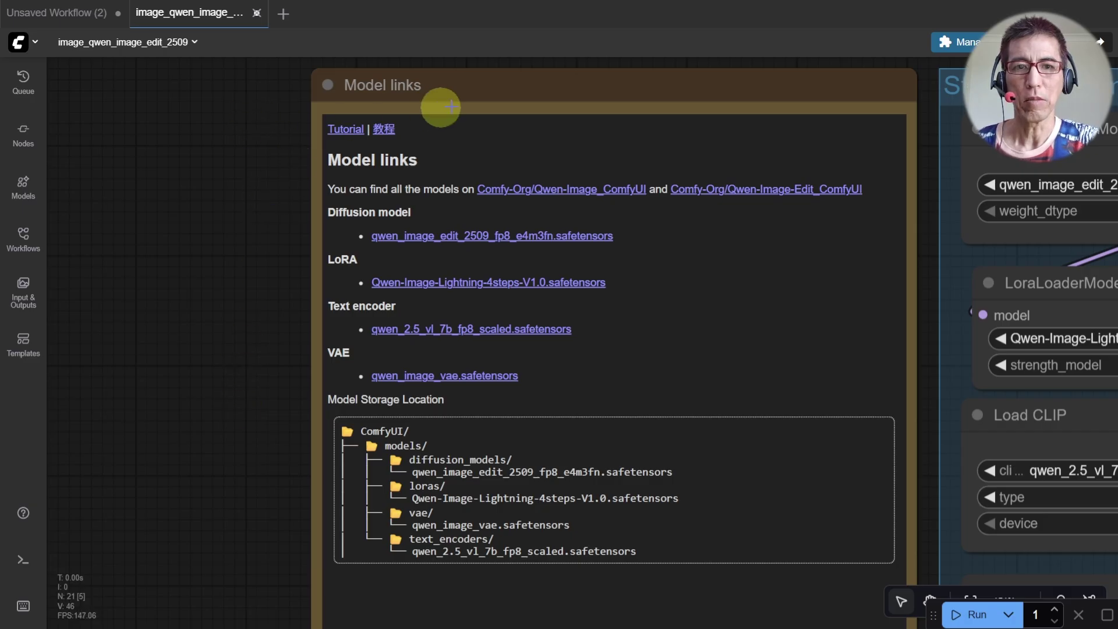
{"action": "scroll", "coordinate": [244, 201], "scroll_direction": "up", "scroll_amount": 4}
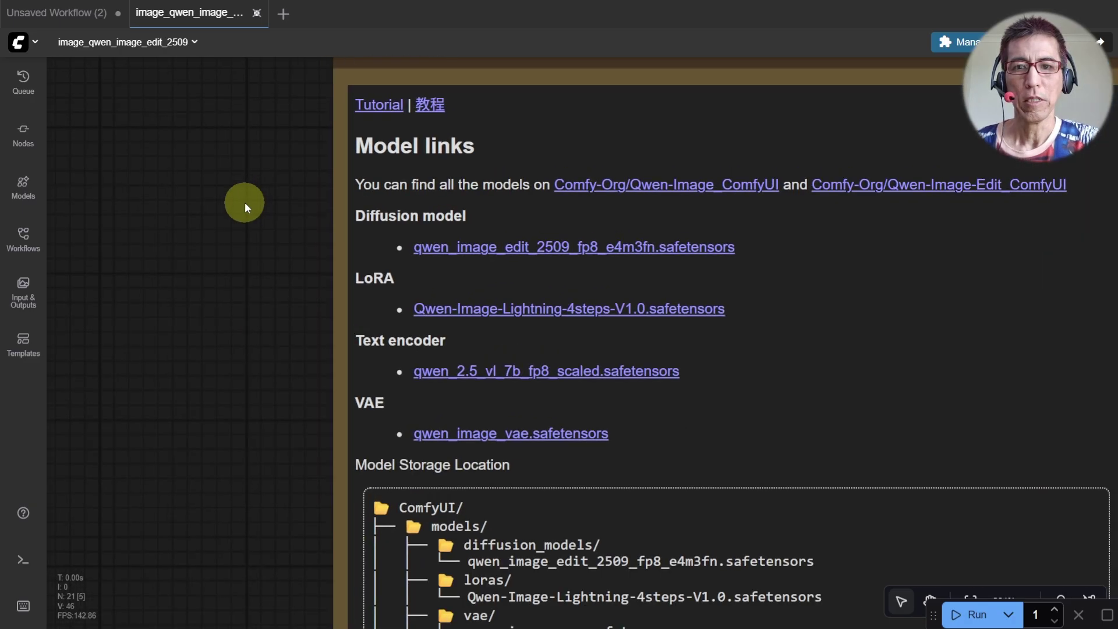
{"action": "left_click_drag", "start_coordinate": [209, 341], "coordinate": [156, 69]}
{"action": "scroll", "coordinate": [171, 274], "scroll_direction": "up", "scroll_amount": 2}
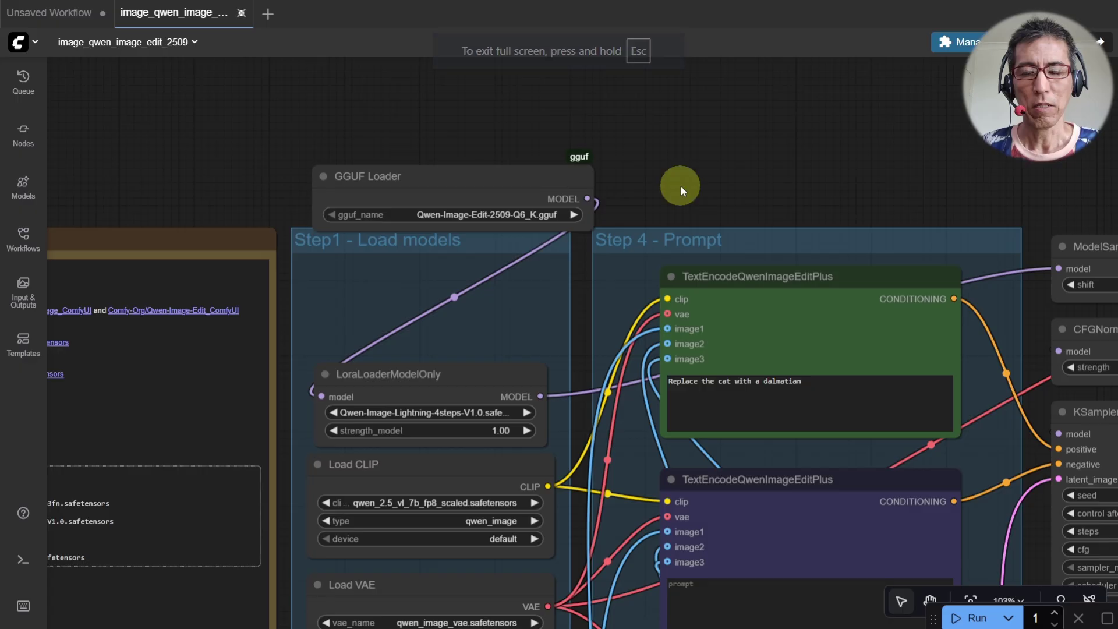
Load headFront.jpg into the first Load Image node of the Step 2 group.
{"action": "scroll", "coordinate": [680, 185], "scroll_direction": "down", "scroll_amount": 3}
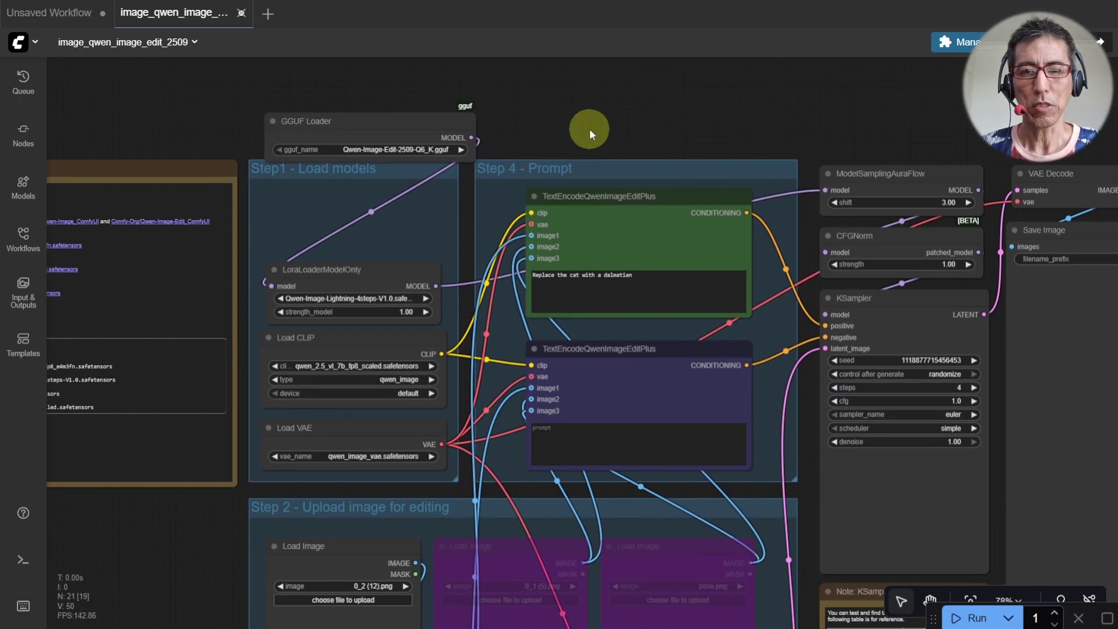
{"action": "left_click_drag", "start_coordinate": [592, 128], "coordinate": [617, 100]}
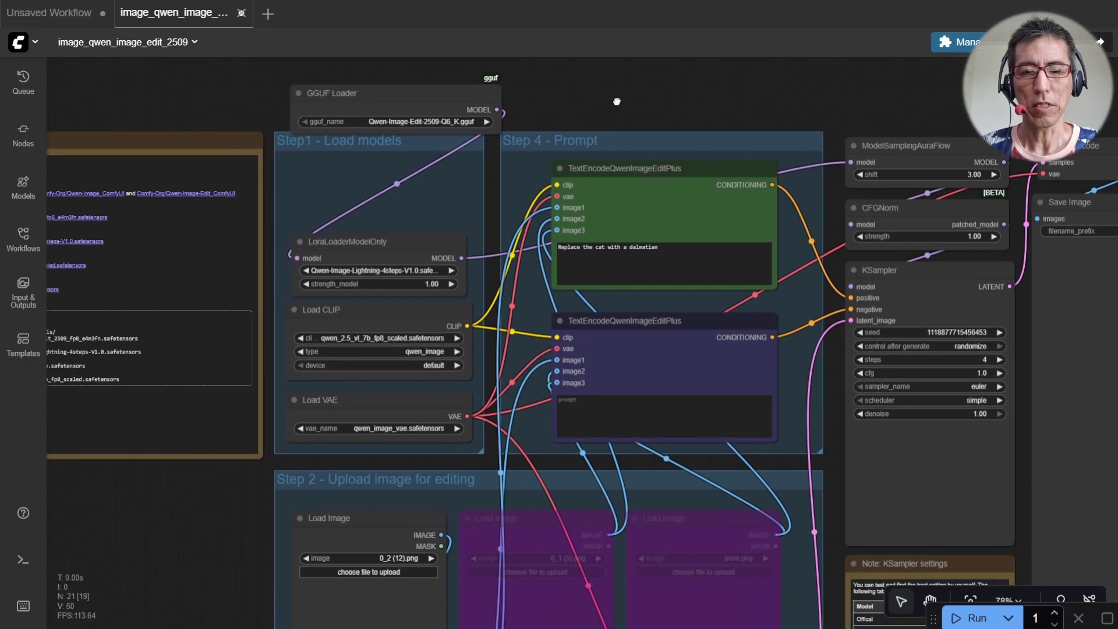
{"action": "left_click_drag", "start_coordinate": [273, 518], "coordinate": [299, 256]}
{"action": "left_click", "coordinate": [291, 311]}
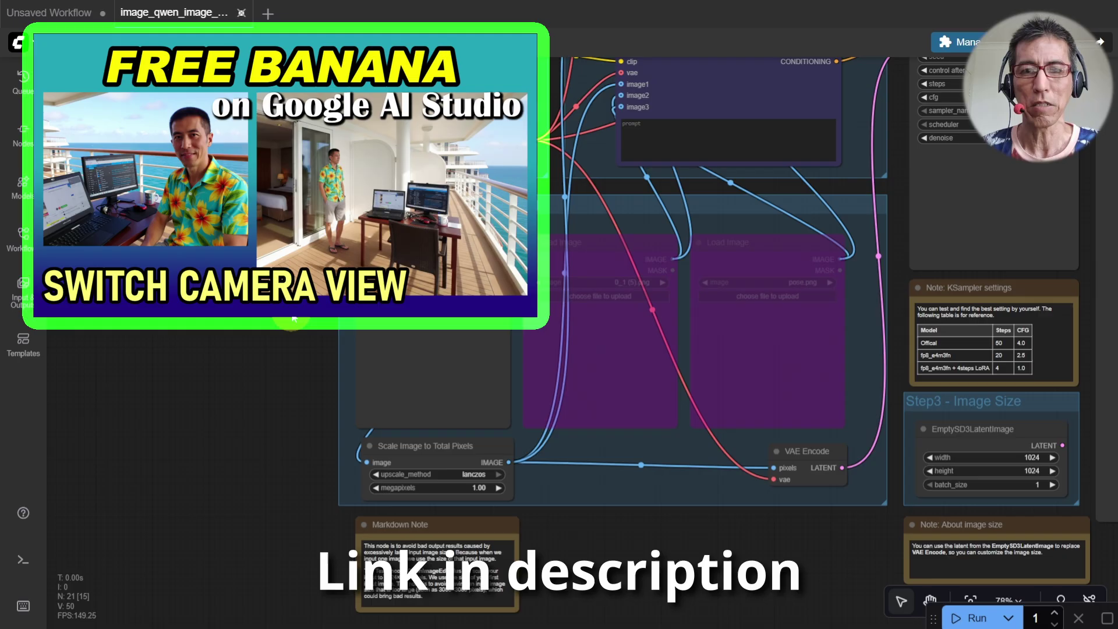
{"action": "scroll", "coordinate": [291, 310], "scroll_direction": "up", "scroll_amount": 4}
{"action": "left_click_drag", "start_coordinate": [291, 311], "coordinate": [202, 296]}
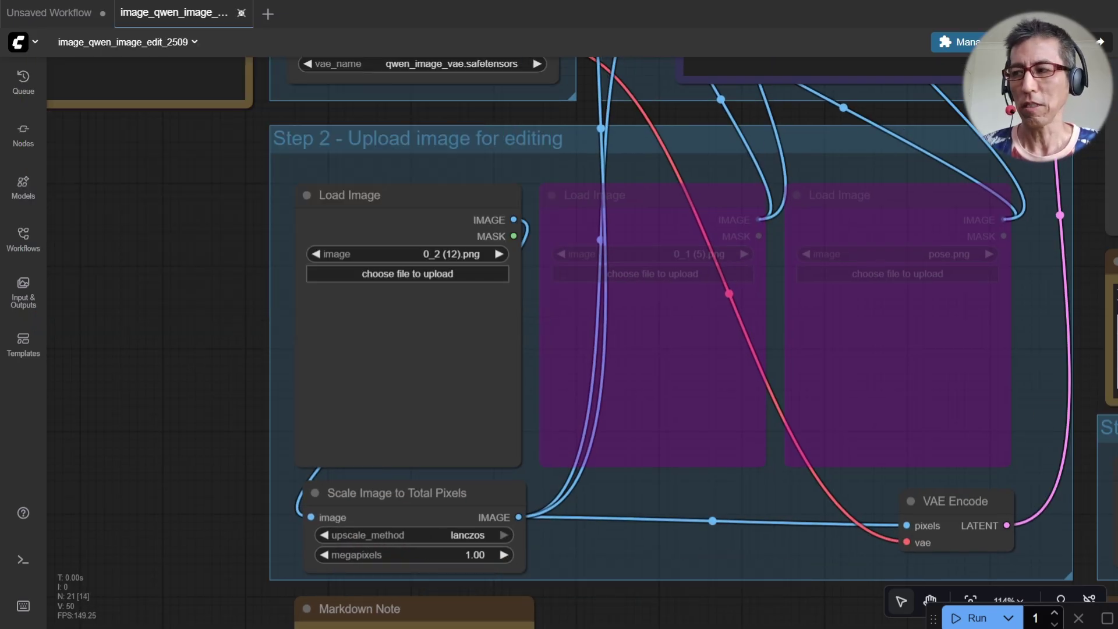
{"action": "left_click_drag", "start_coordinate": [202, 296], "coordinate": [217, 255]}
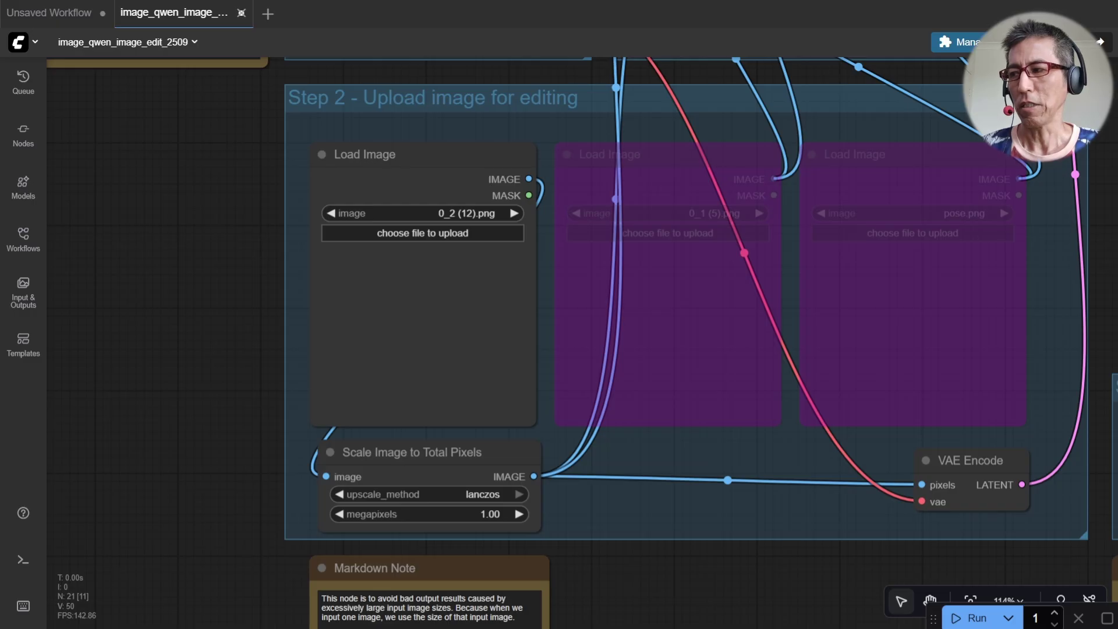
{"action": "left_click_drag", "start_coordinate": [424, 287], "coordinate": [429, 250]}
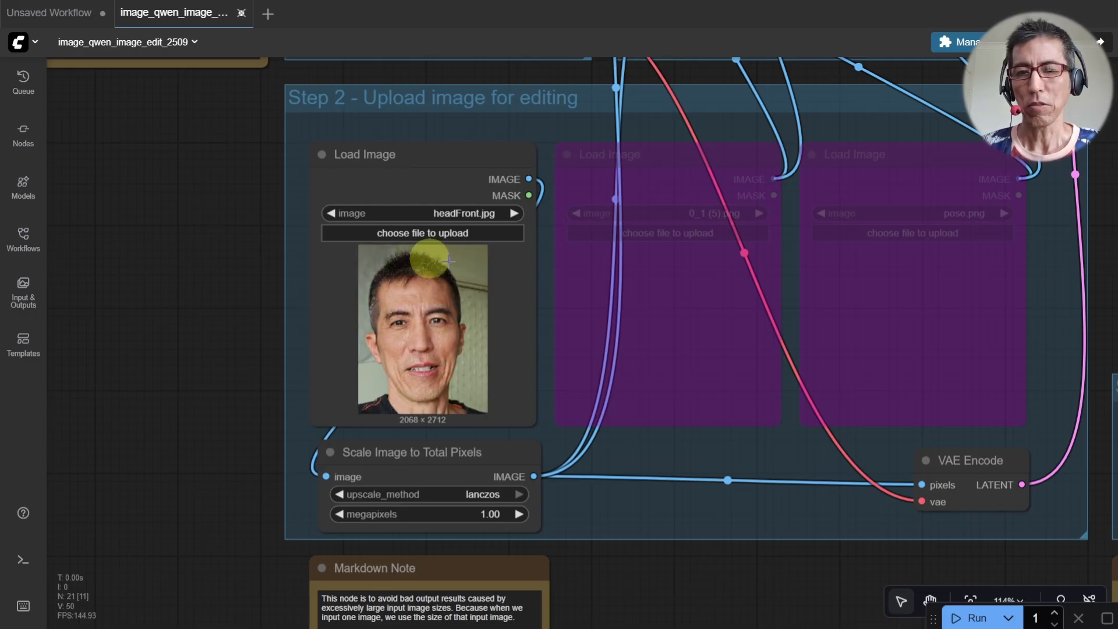
Enable the bypassed second and third Load Image nodes and load the blonde woman's portrait and the opera house screenshot into them.
{"action": "left_click", "coordinate": [731, 277]}
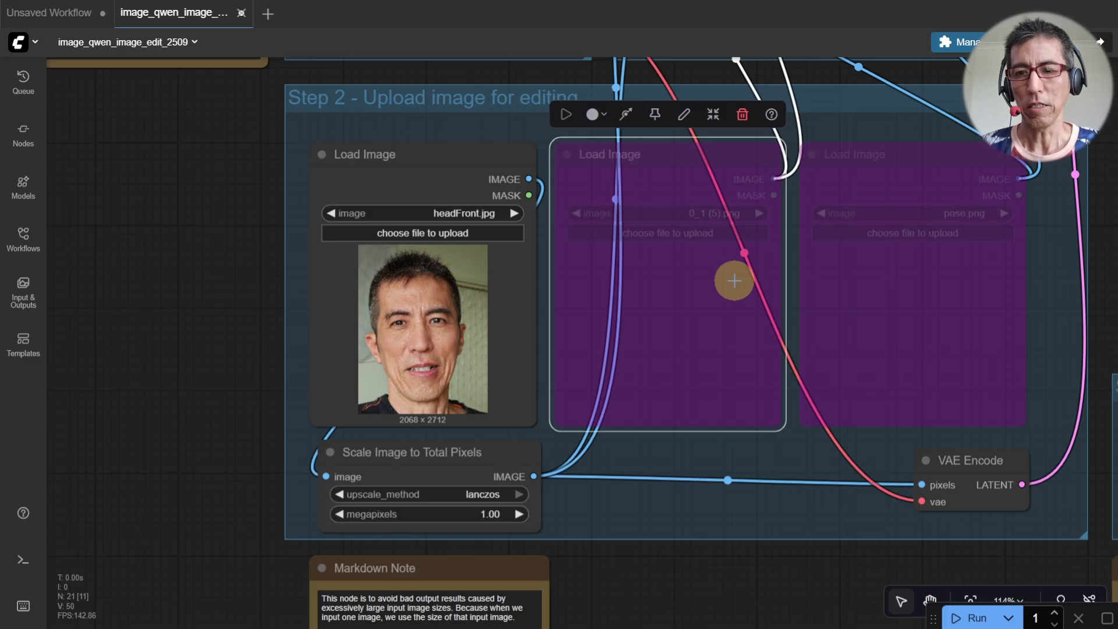
{"action": "key", "text": "ctrl+b"}
{"action": "left_click", "coordinate": [866, 300]}
{"action": "key", "text": "ctrl+b"}
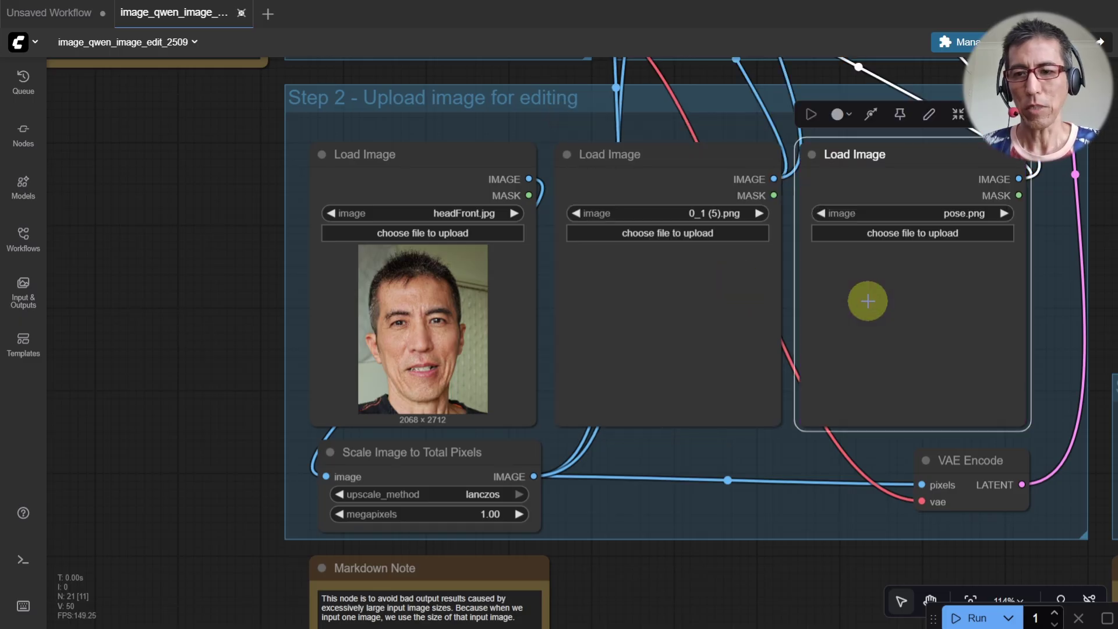
{"action": "left_click_drag", "start_coordinate": [780, 245], "coordinate": [706, 344]}
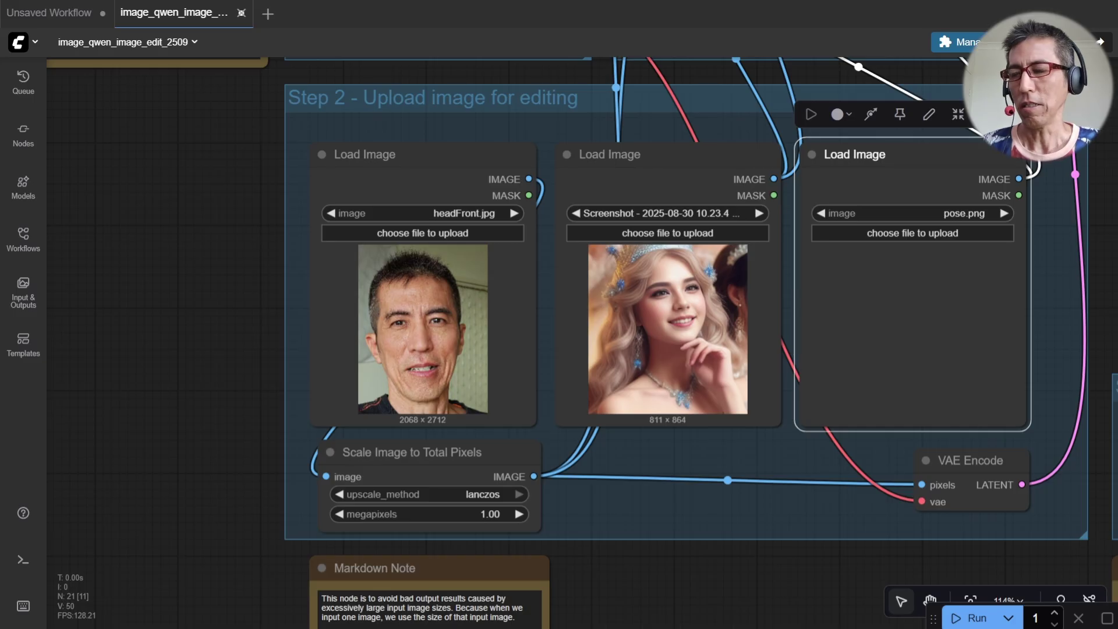
{"action": "left_click_drag", "start_coordinate": [1106, 274], "coordinate": [932, 319]}
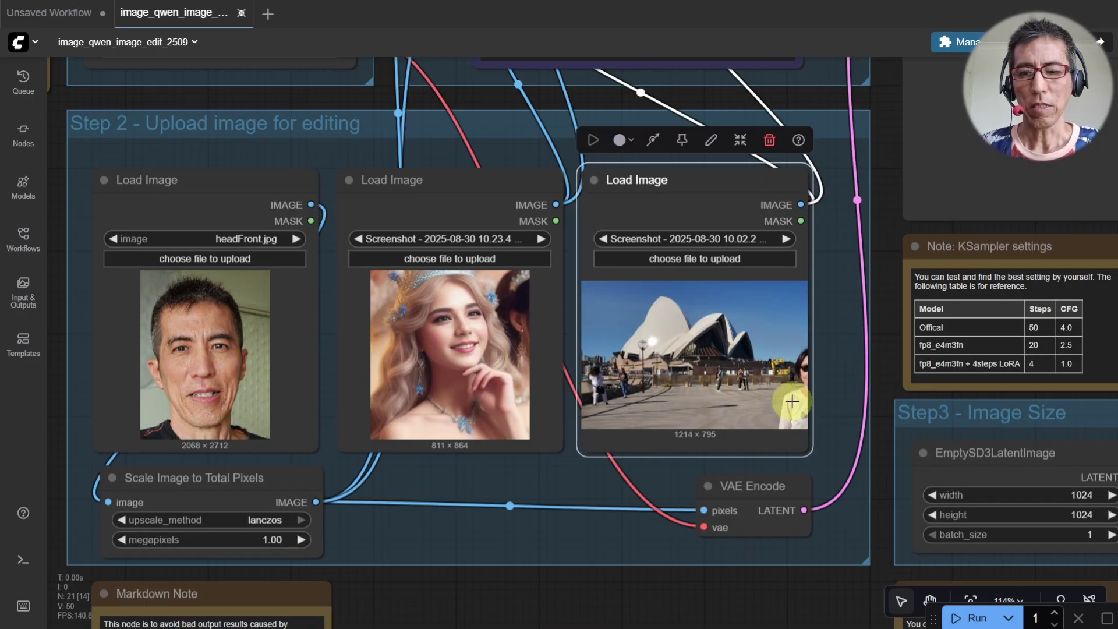
Move the VAE Encode node slightly to the left within the Step 2 group.
{"action": "left_click_drag", "start_coordinate": [895, 265], "coordinate": [814, 247]}
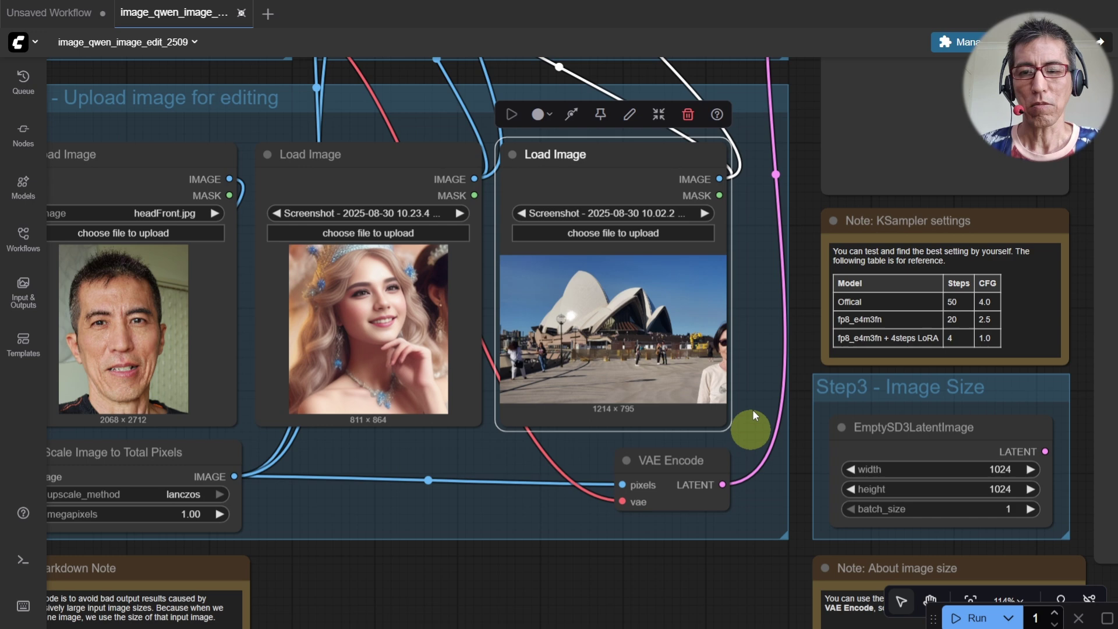
{"action": "scroll", "coordinate": [794, 264], "scroll_direction": "down", "scroll_amount": 2}
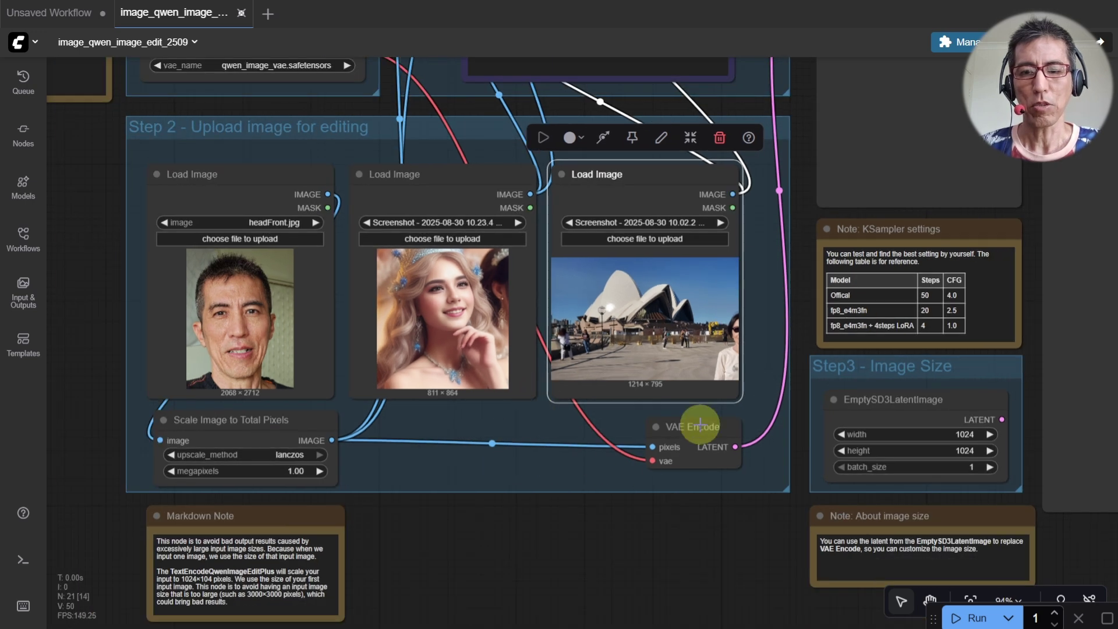
{"action": "left_click_drag", "start_coordinate": [699, 428], "coordinate": [673, 437]}
Connect EmptySD3LatentImage's LATENT output to KSampler's latent_image input in place of VAE Encode and inspect its width and height settings.
{"action": "left_click_drag", "start_coordinate": [801, 152], "coordinate": [773, 305]}
{"action": "scroll", "coordinate": [774, 306], "scroll_direction": "down", "scroll_amount": 2}
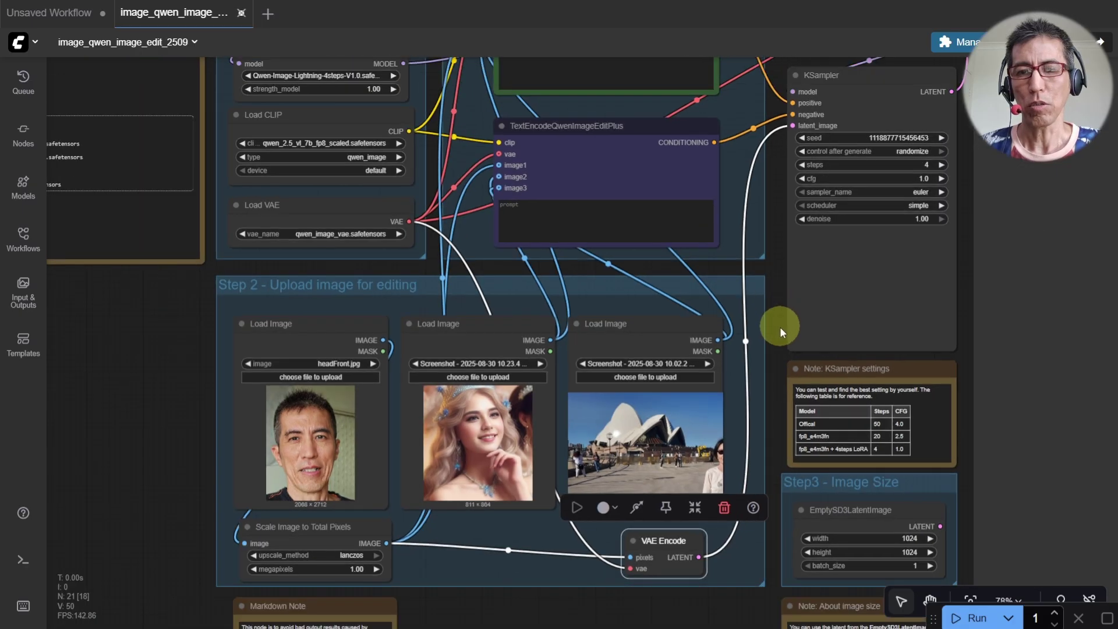
{"action": "left_click_drag", "start_coordinate": [777, 411], "coordinate": [723, 349]}
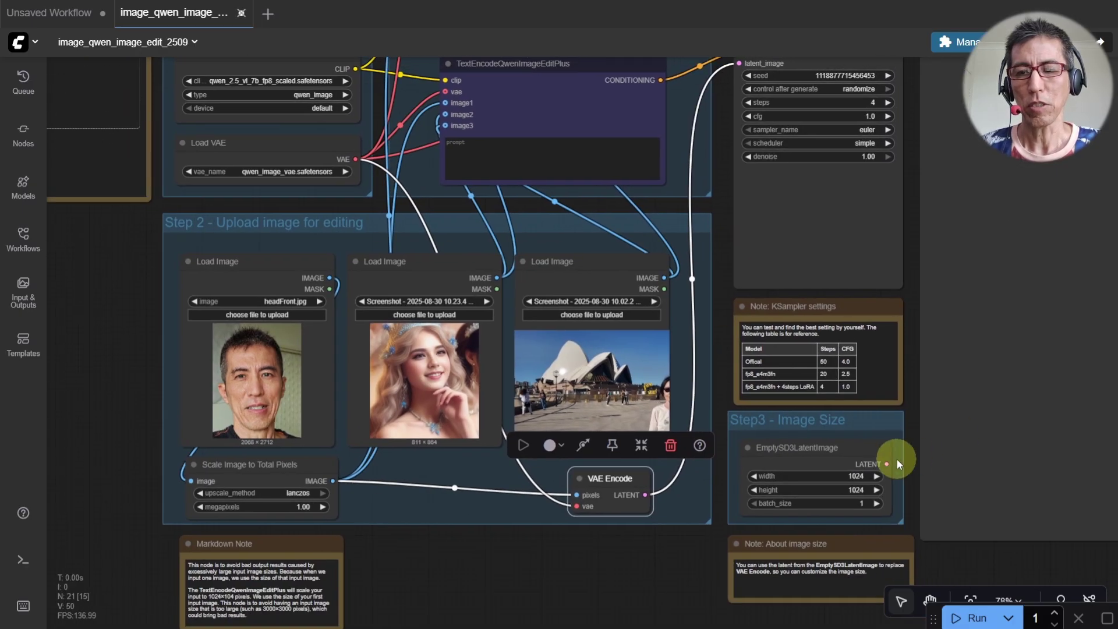
{"action": "left_click_drag", "start_coordinate": [886, 461], "coordinate": [702, 256]}
{"action": "left_click_drag", "start_coordinate": [686, 162], "coordinate": [675, 102]}
{"action": "scroll", "coordinate": [844, 507], "scroll_direction": "up", "scroll_amount": 10}
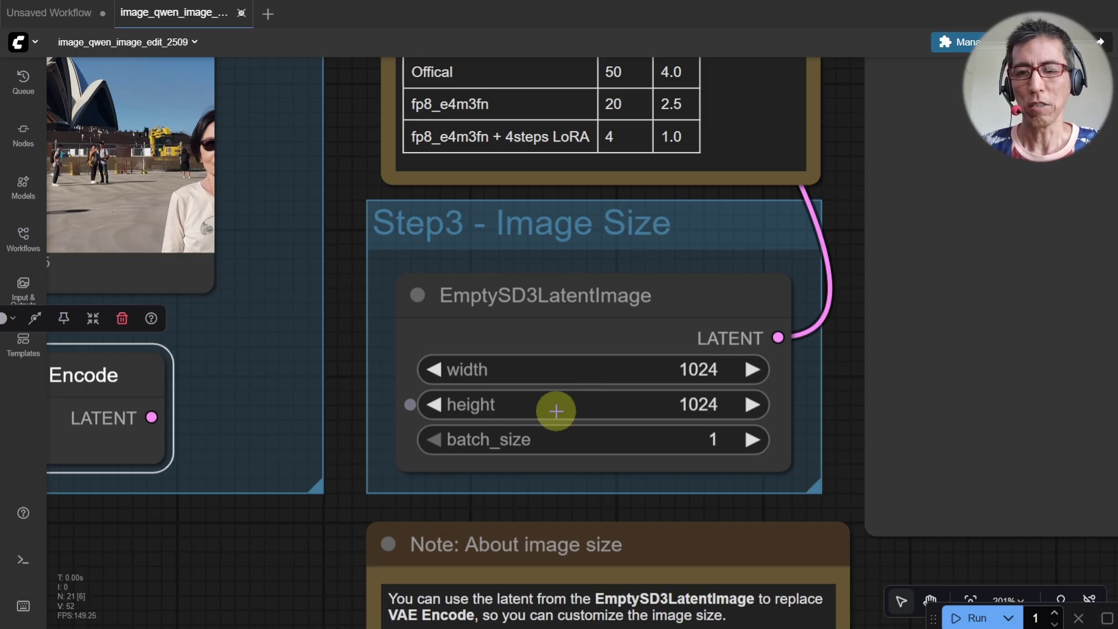
{"action": "scroll", "coordinate": [777, 295], "scroll_direction": "down", "scroll_amount": 9}
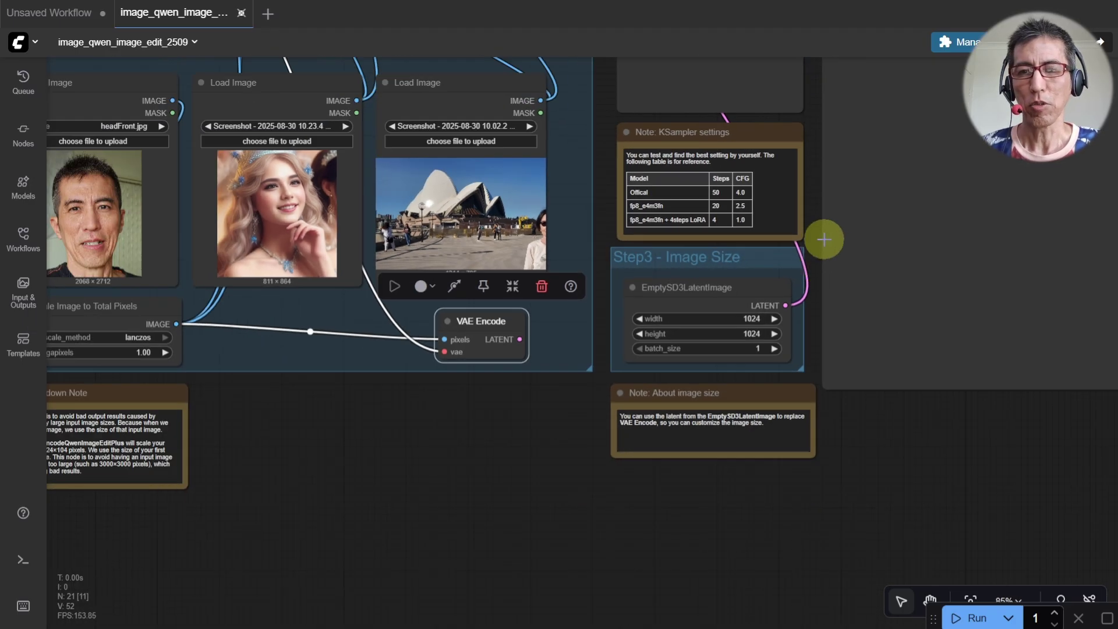
Reconnect VAE Encode's LATENT output to KSampler's latent_image input.
{"action": "scroll", "coordinate": [824, 239], "scroll_direction": "down", "scroll_amount": 1}
{"action": "left_click_drag", "start_coordinate": [823, 239], "coordinate": [812, 483]}
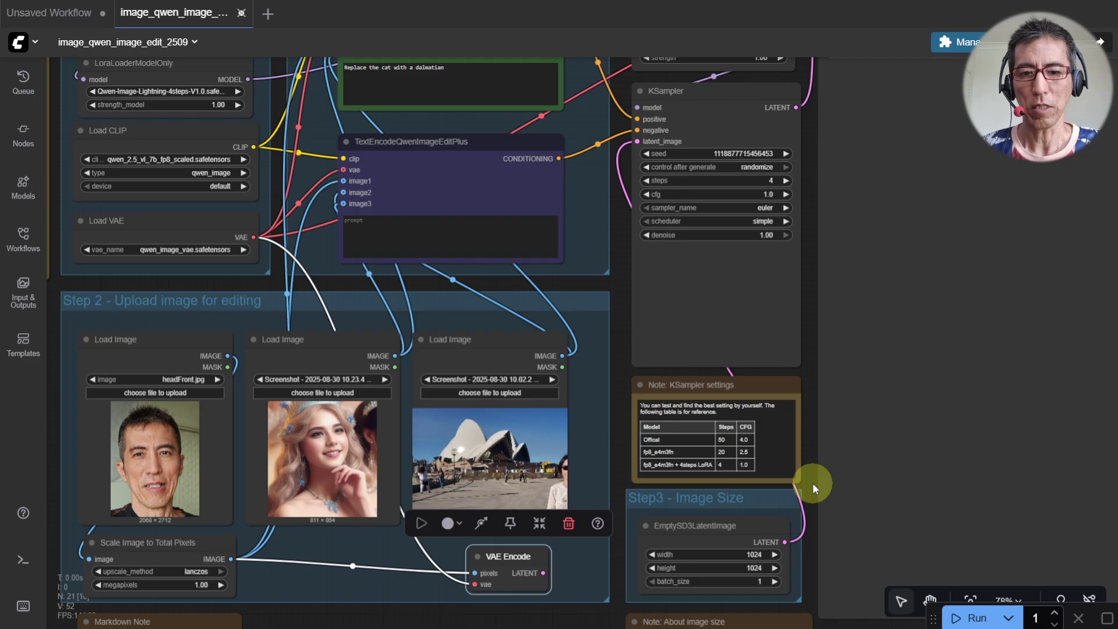
{"action": "left_click_drag", "start_coordinate": [542, 572], "coordinate": [637, 142]}
{"action": "left_click_drag", "start_coordinate": [617, 292], "coordinate": [740, 394]}
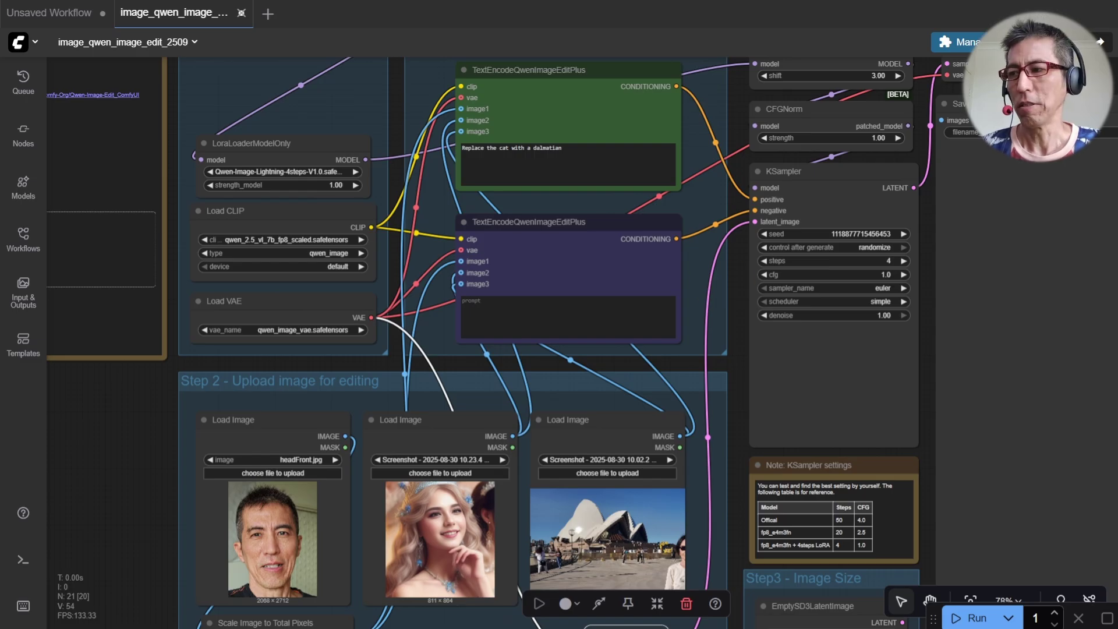
Replace the positive prompt with a snowy winter selfie of a man in scarf and leather jacket and a woman in white fur-hooded coat at Sydney Opera House.
{"action": "scroll", "coordinate": [544, 232], "scroll_direction": "up", "scroll_amount": 5}
{"action": "left_click", "coordinate": [618, 112]}
{"action": "key", "text": "ctrl+a"}
{"action": "type", "text": "A snowy Winter day, a selfie shot of a man and a woman in front of Sydney Opera House, he's wearing a scarf and patter leather jacket, she's wearing  a white winter coat with a fur-lined hood"}
{"action": "scroll", "coordinate": [771, 253], "scroll_direction": "up", "scroll_amount": 6}
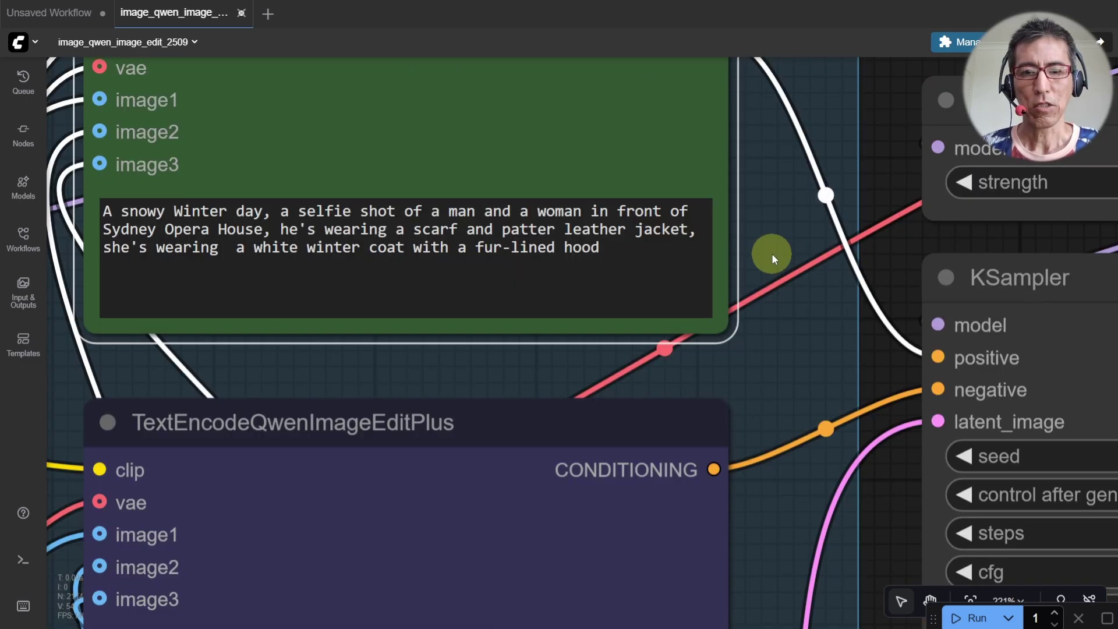
{"action": "left_click_drag", "start_coordinate": [872, 179], "coordinate": [897, 175]}
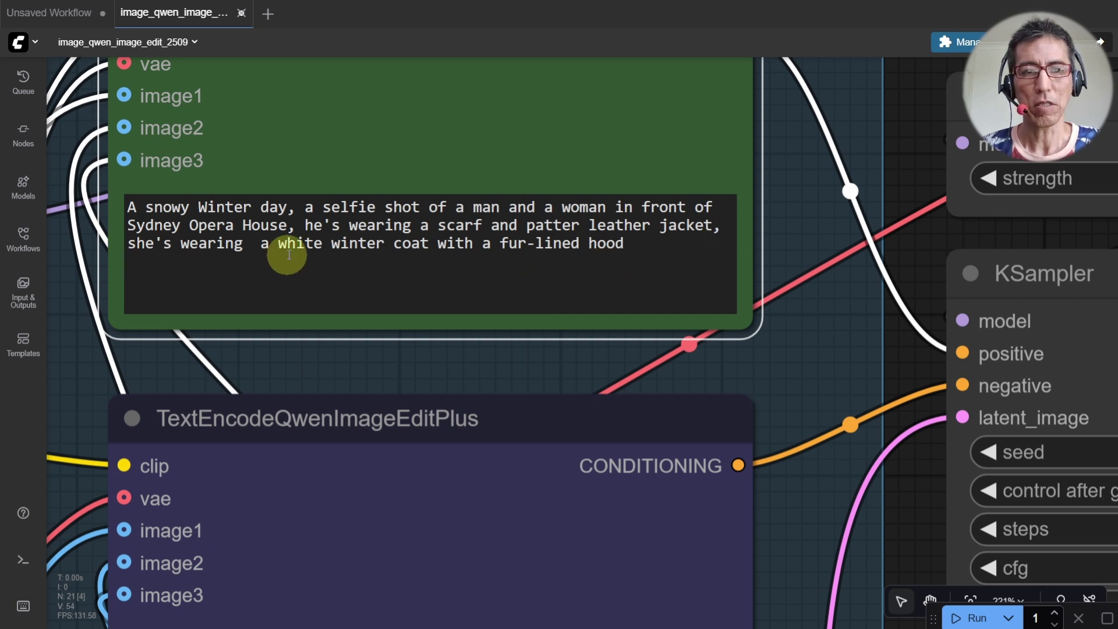
{"action": "scroll", "coordinate": [566, 254], "scroll_direction": "down", "scroll_amount": 4}
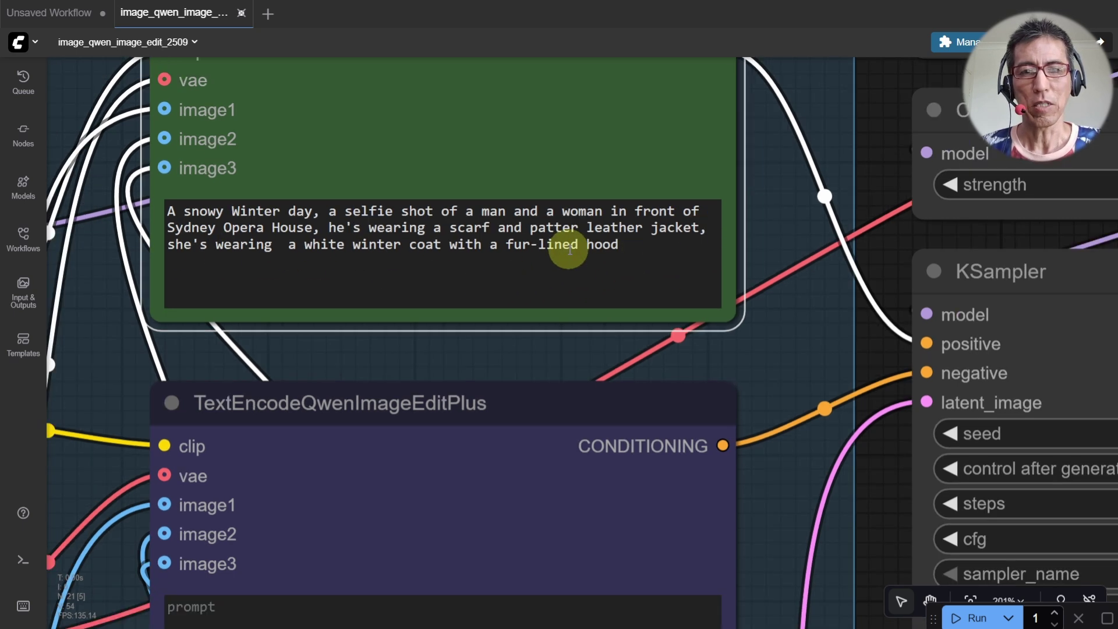
{"action": "scroll", "coordinate": [573, 254], "scroll_direction": "up", "scroll_amount": 1}
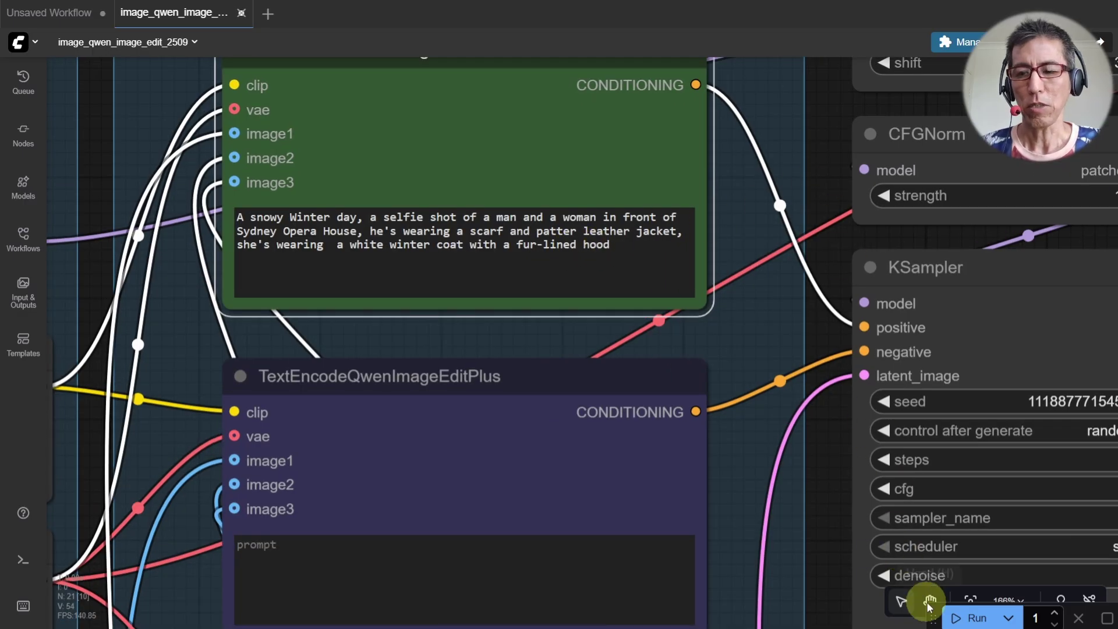
Run the workflow and place the output image ComfyUI_00121_.png side by side with snowyOperaHouse.jpeg.
{"action": "left_click", "coordinate": [955, 620]}
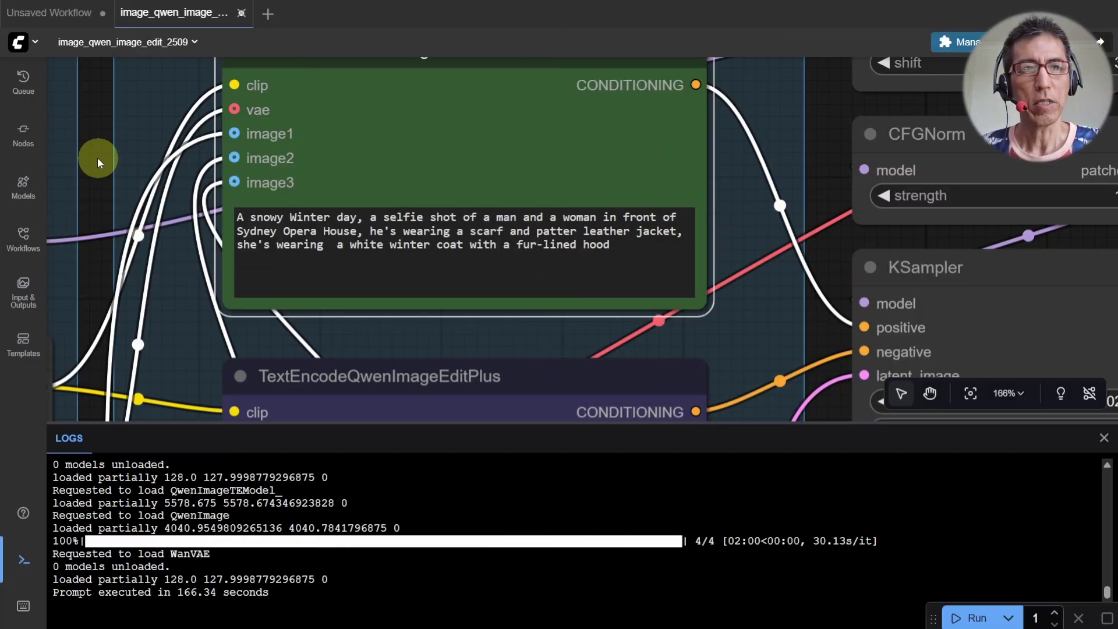
{"action": "left_click", "coordinate": [29, 90]}
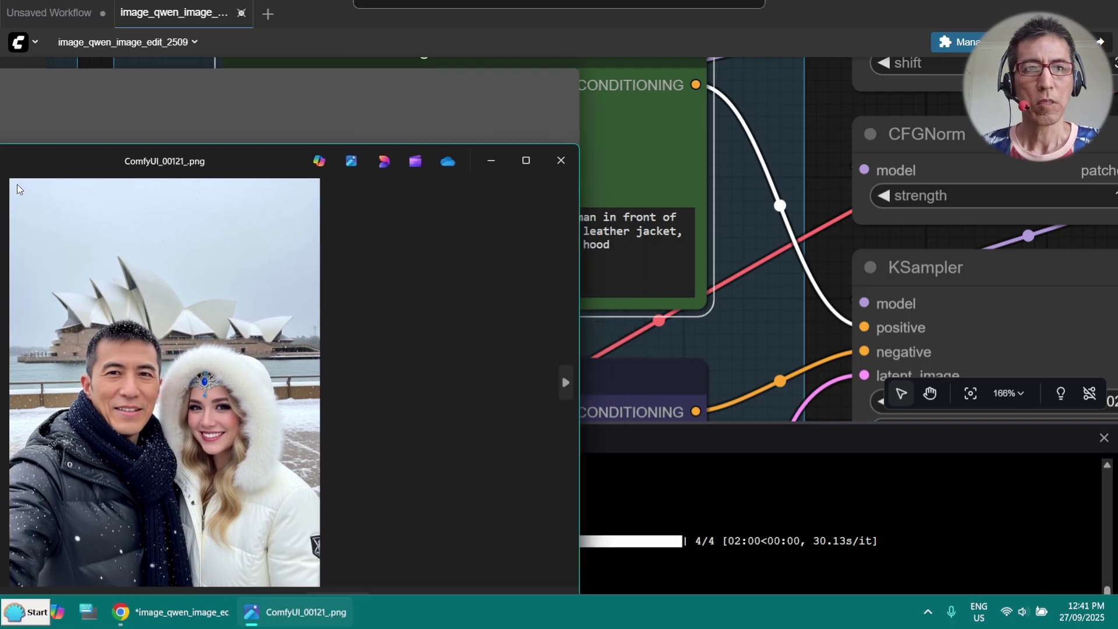
{"action": "key", "text": "super+Left"}
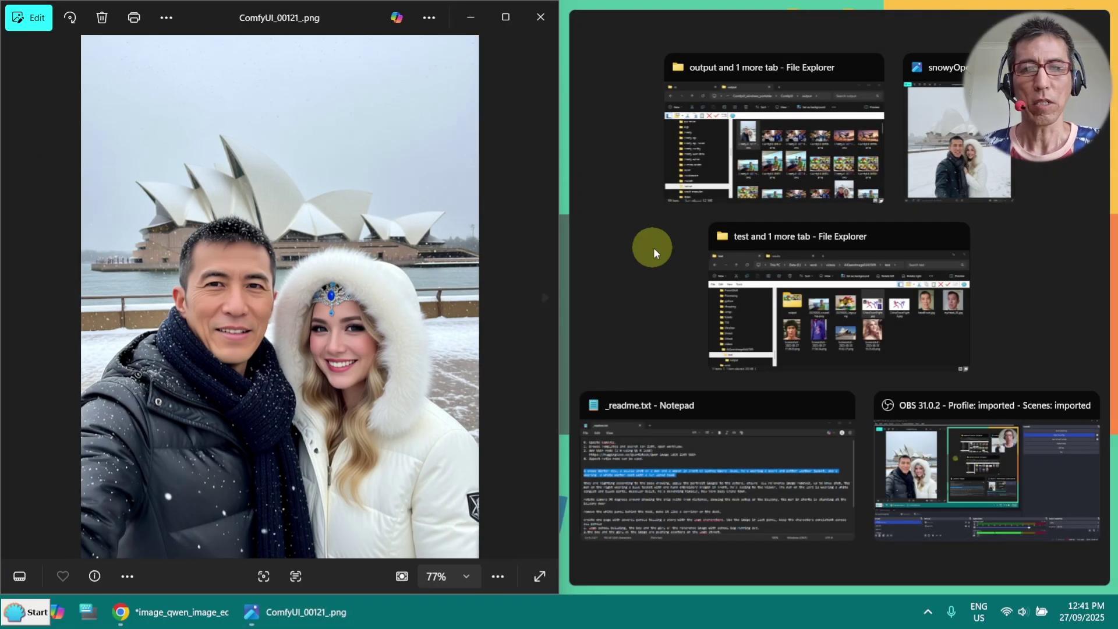
{"action": "left_click", "coordinate": [562, 114]}
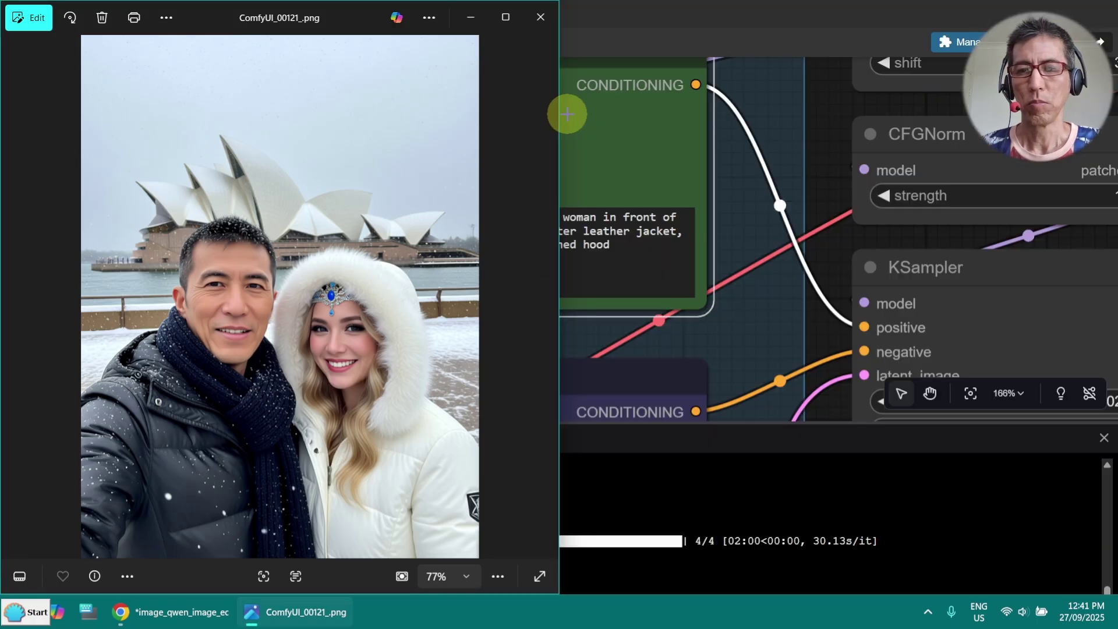
{"action": "key", "text": "super+shift+Left"}
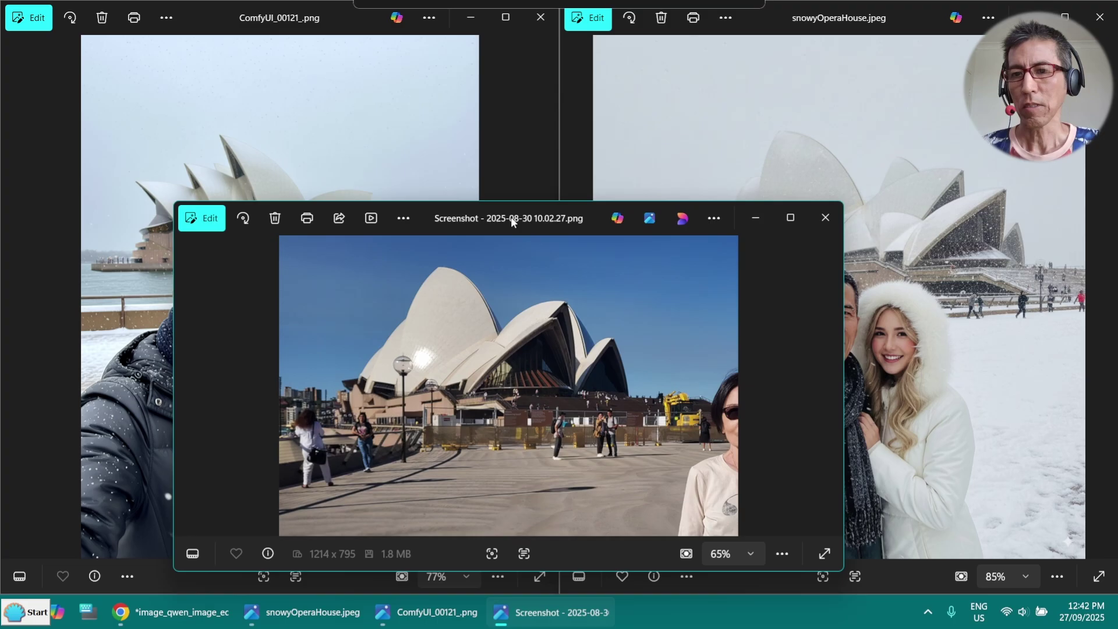
Compare the opera house with the original screenshot and examine both faces closely in the two snowy images.
{"action": "left_click_drag", "start_coordinate": [511, 217], "coordinate": [576, 350]}
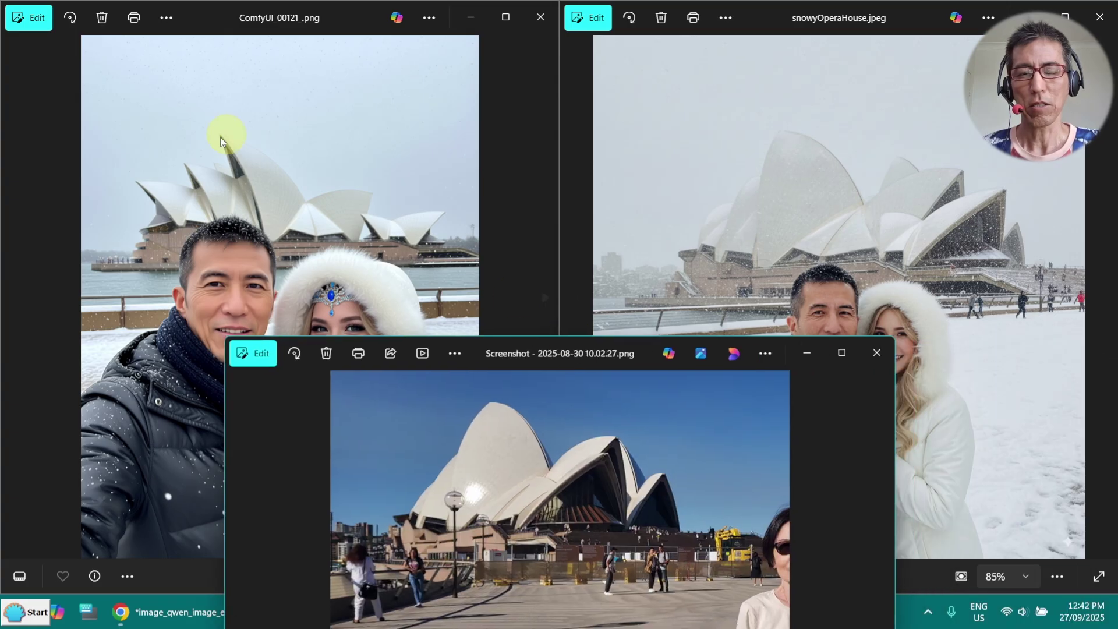
{"action": "left_click", "coordinate": [807, 353]}
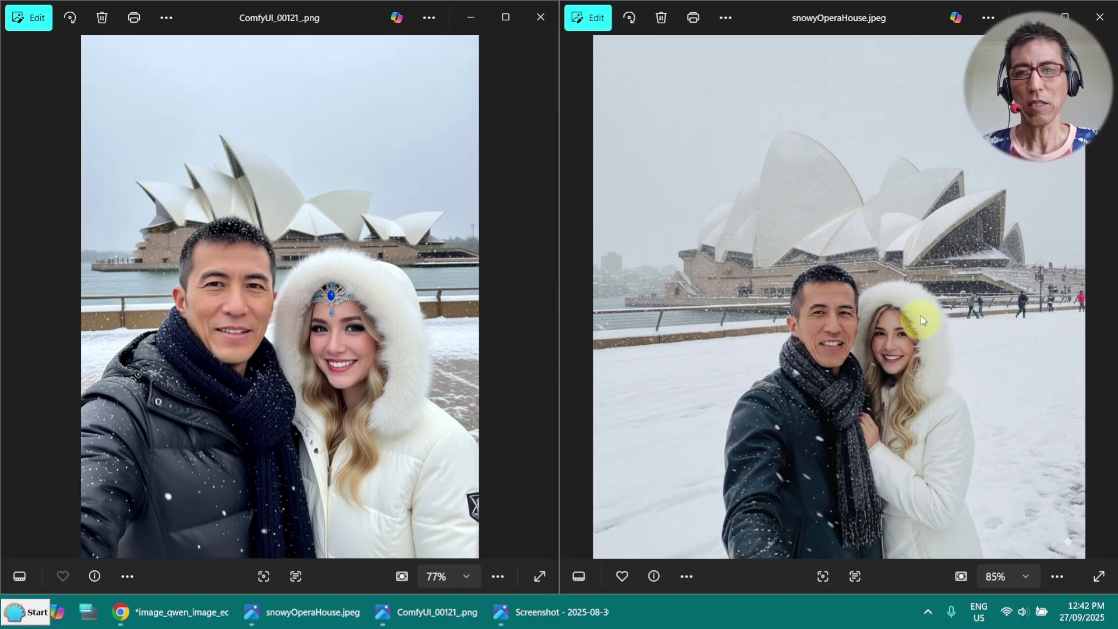
{"action": "scroll", "coordinate": [920, 315], "scroll_direction": "up", "scroll_amount": 5}
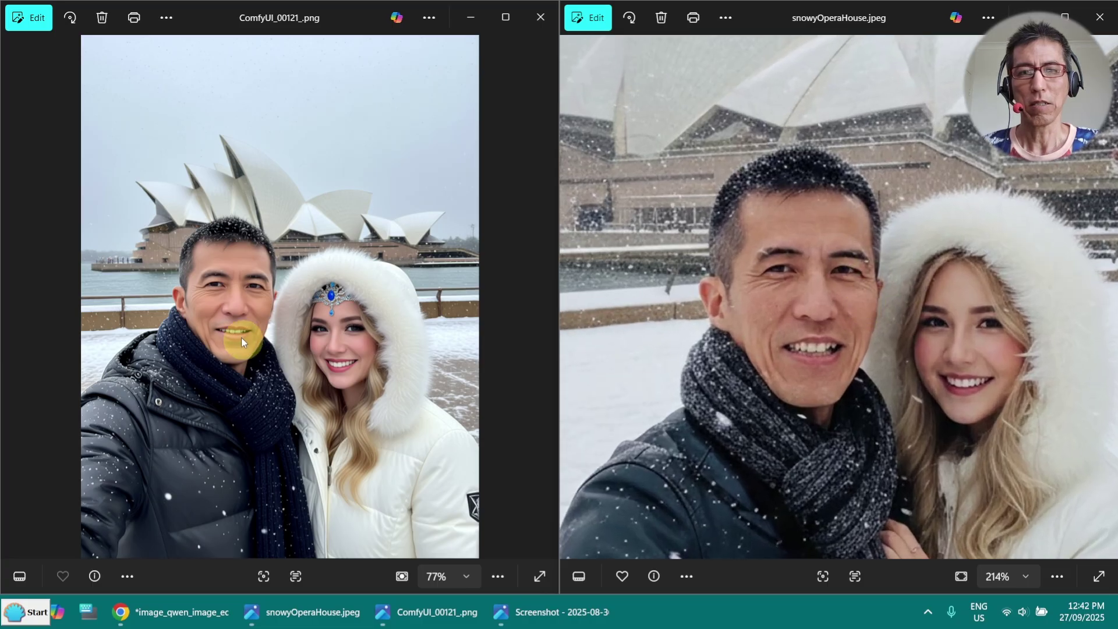
{"action": "scroll", "coordinate": [246, 297], "scroll_direction": "up", "scroll_amount": 2}
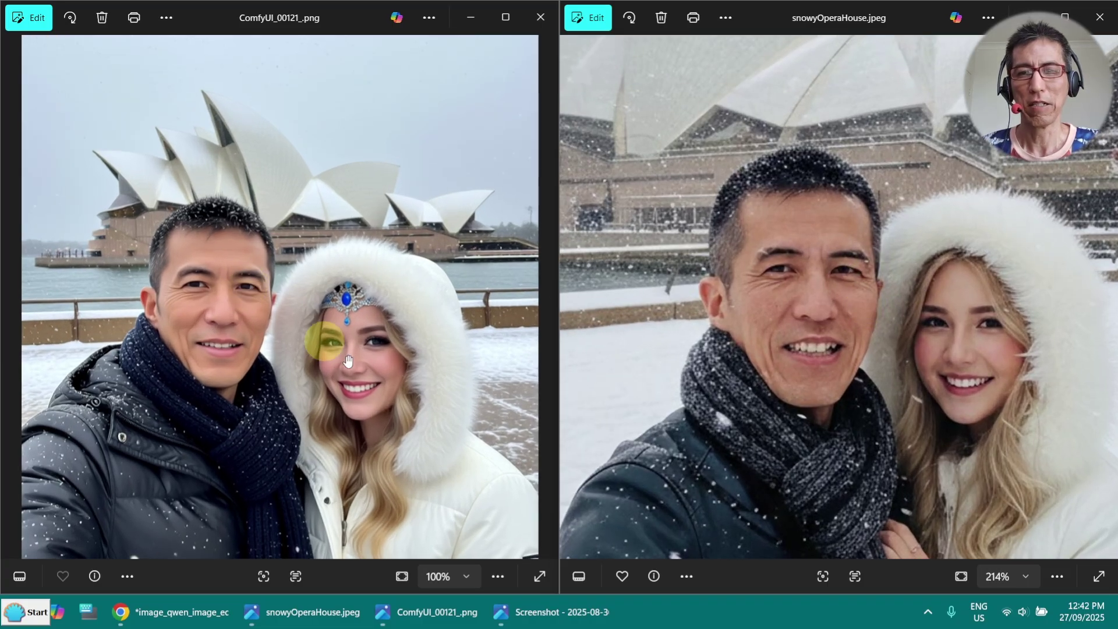
{"action": "scroll", "coordinate": [347, 361], "scroll_direction": "down", "scroll_amount": 3}
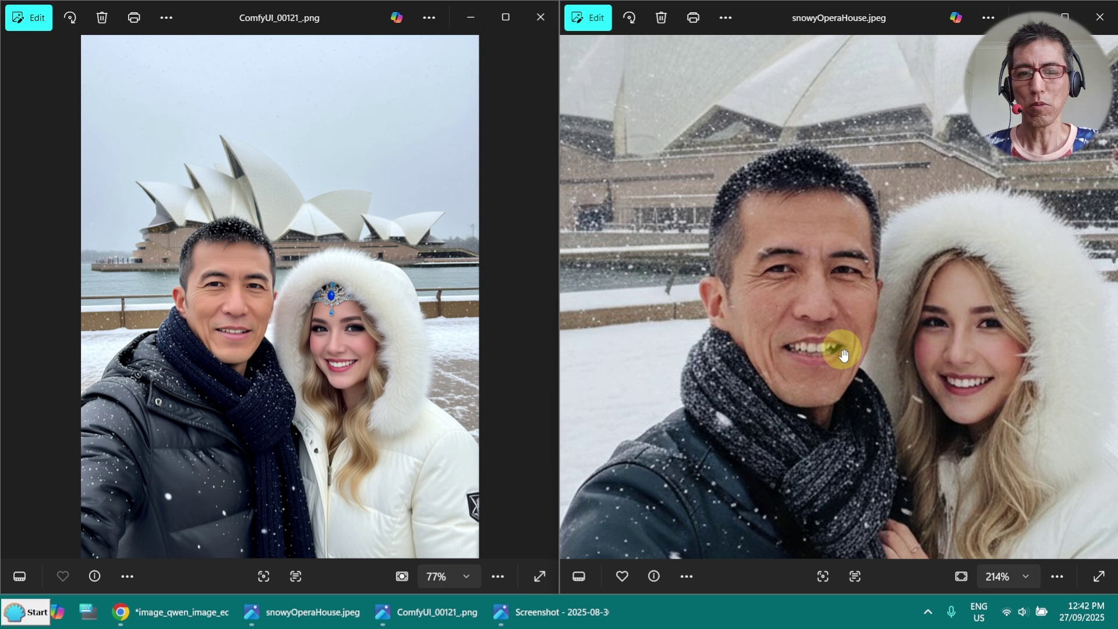
{"action": "scroll", "coordinate": [841, 349], "scroll_direction": "down", "scroll_amount": 1}
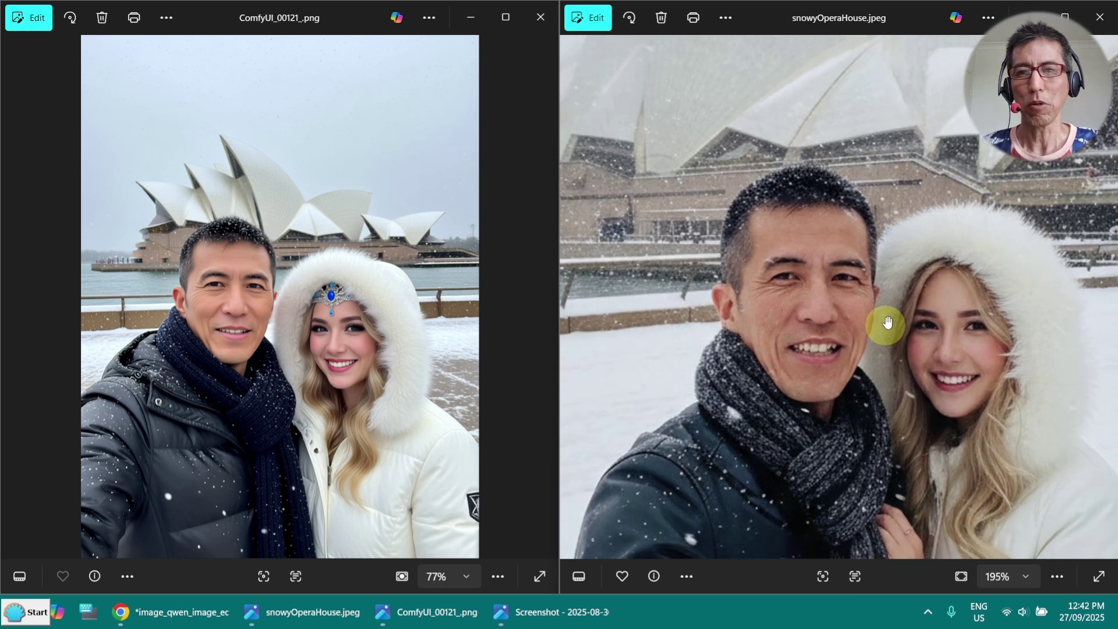
{"action": "scroll", "coordinate": [844, 296], "scroll_direction": "down", "scroll_amount": 2}
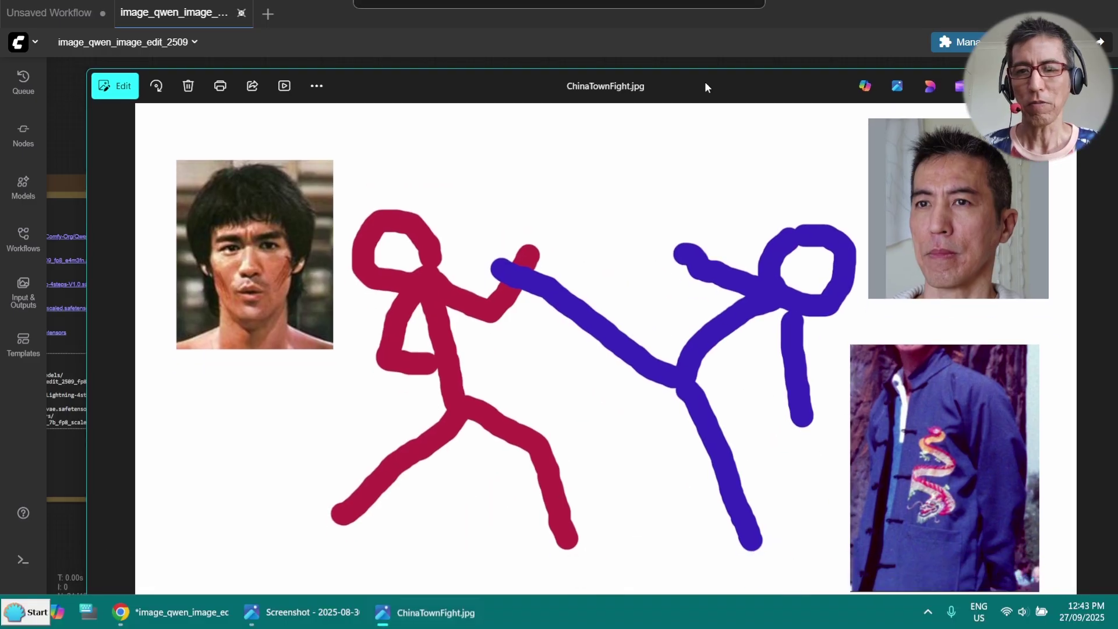
Load ChinaTownFight.jpg into the first Load Image node and bypass the second and third Load Image nodes.
{"action": "left_click_drag", "start_coordinate": [704, 82], "coordinate": [640, 65]}
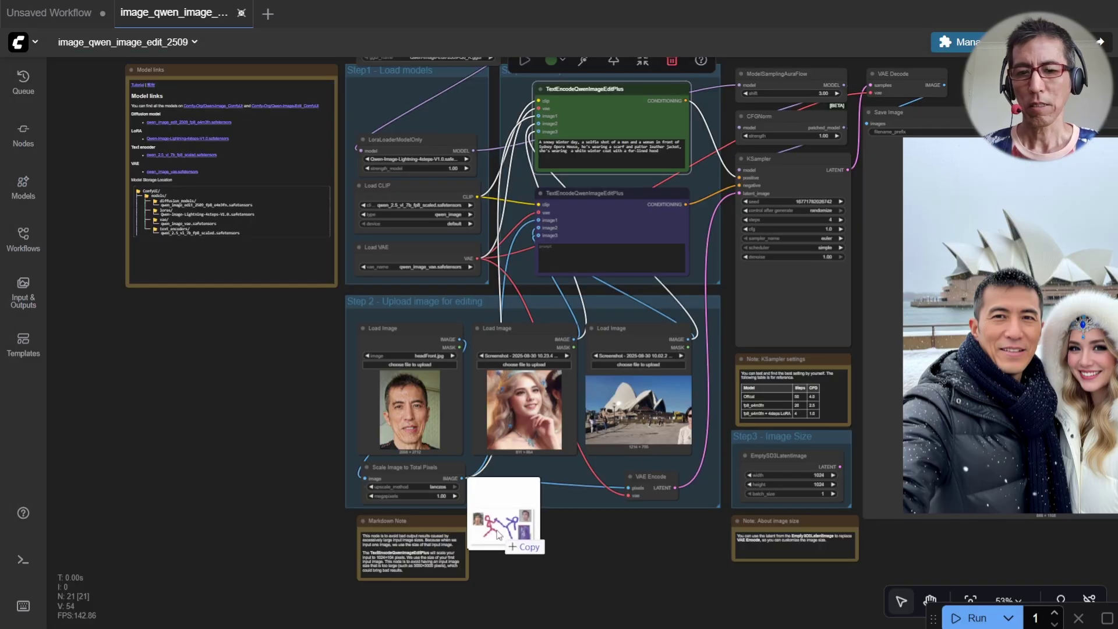
{"action": "left_click_drag", "start_coordinate": [503, 526], "coordinate": [437, 421]}
{"action": "left_click", "coordinate": [512, 414]}
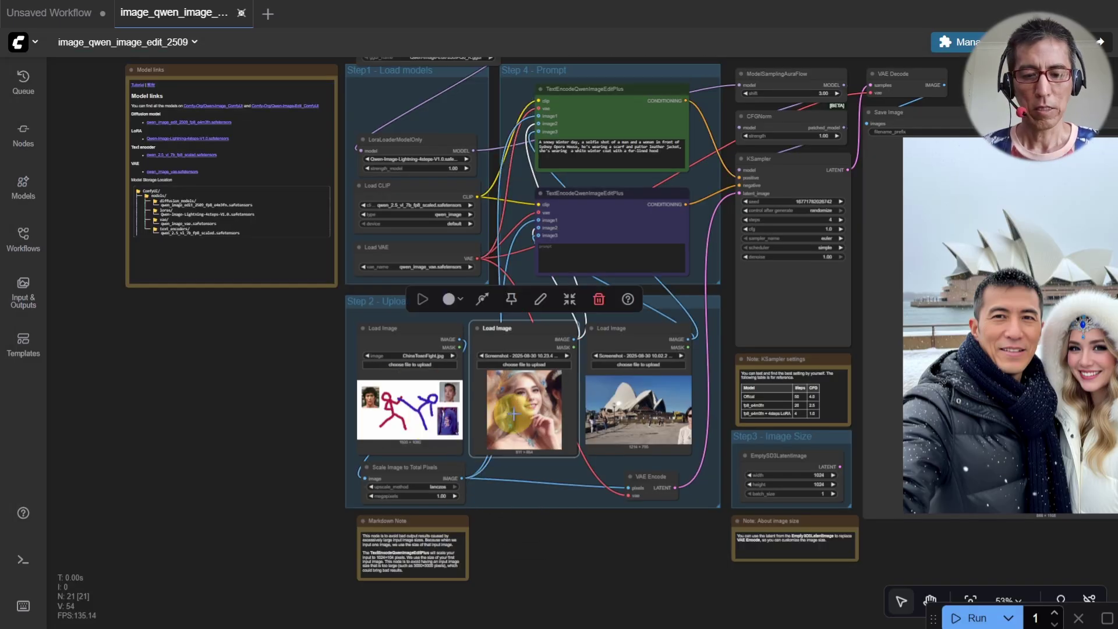
{"action": "key", "text": "ctrl+b"}
{"action": "key", "text": "ctrl+b"}
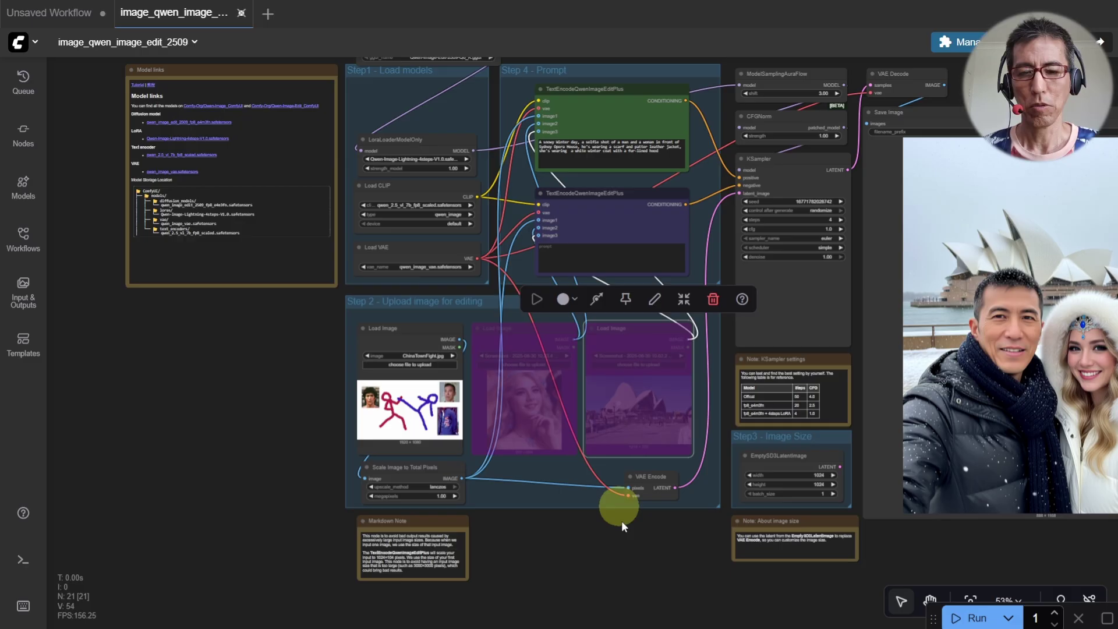
Replace the positive prompt with the copied description of two men fighting according to the pose drawing in New York China town, and run the workflow.
{"action": "scroll", "coordinate": [618, 512], "scroll_direction": "up", "scroll_amount": 4}
{"action": "left_click_drag", "start_coordinate": [618, 512], "coordinate": [541, 562]}
{"action": "left_click_drag", "start_coordinate": [690, 309], "coordinate": [651, 576]}
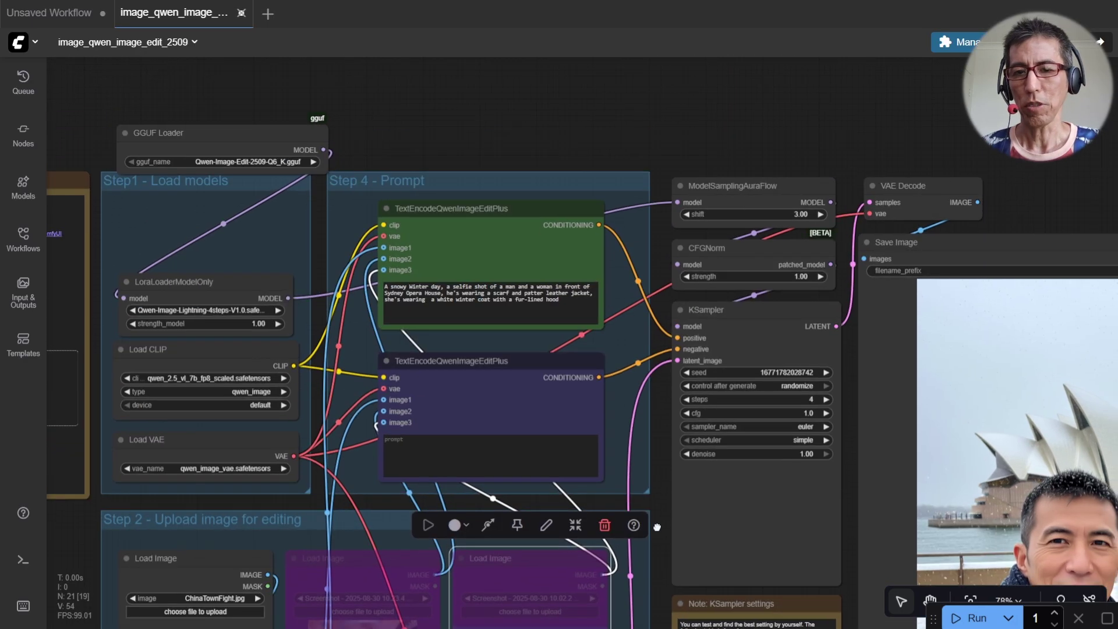
{"action": "scroll", "coordinate": [658, 491], "scroll_direction": "up", "scroll_amount": 4}
{"action": "scroll", "coordinate": [403, 215], "scroll_direction": "up", "scroll_amount": 5}
{"action": "left_click", "coordinate": [403, 198]}
{"action": "key", "text": "ctrl+a"}
{"action": "key", "text": "ctrl+v"}
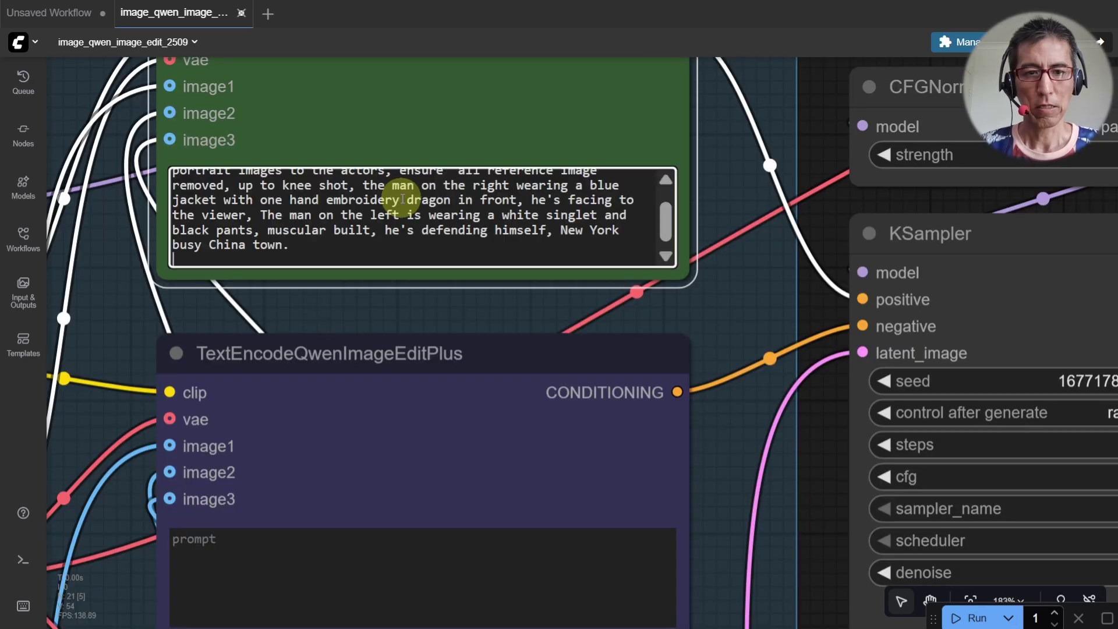
{"action": "left_click", "coordinate": [980, 620]}
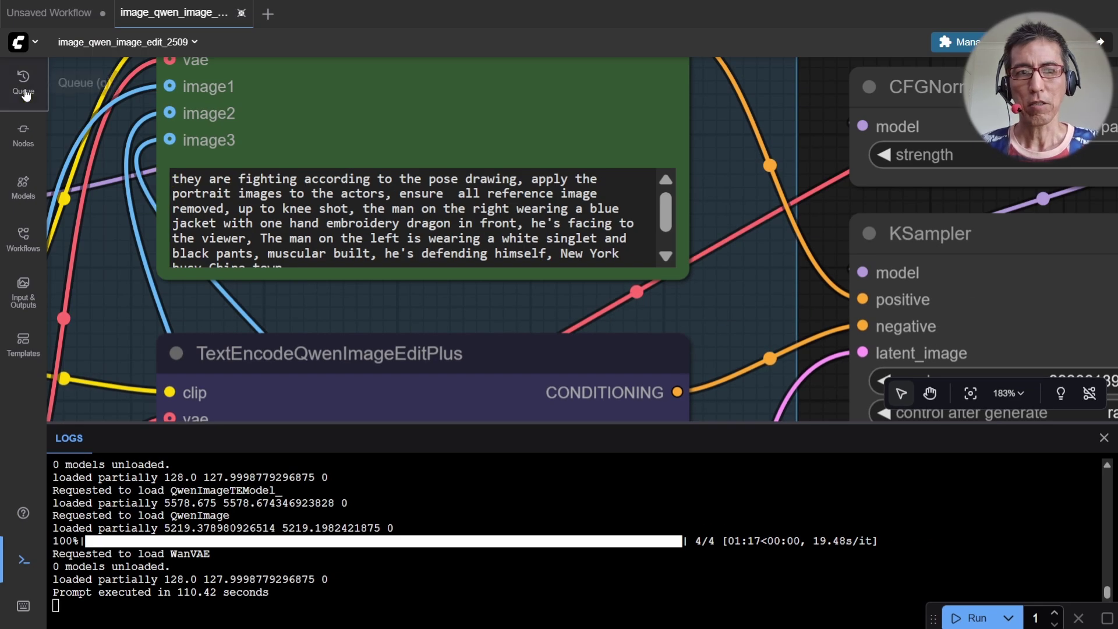
Open the output image ComfyUI_00122_.png, compare it with the ChinaTownFight.jpg pose drawing and close it.
{"action": "left_click", "coordinate": [25, 88]}
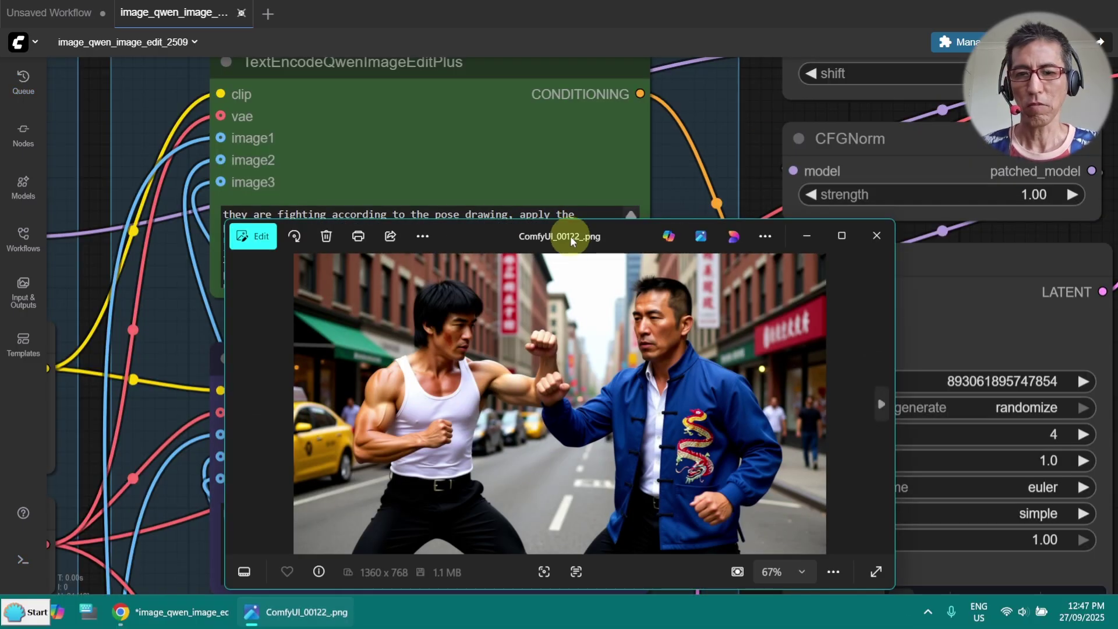
{"action": "left_click_drag", "start_coordinate": [572, 241], "coordinate": [686, 125]}
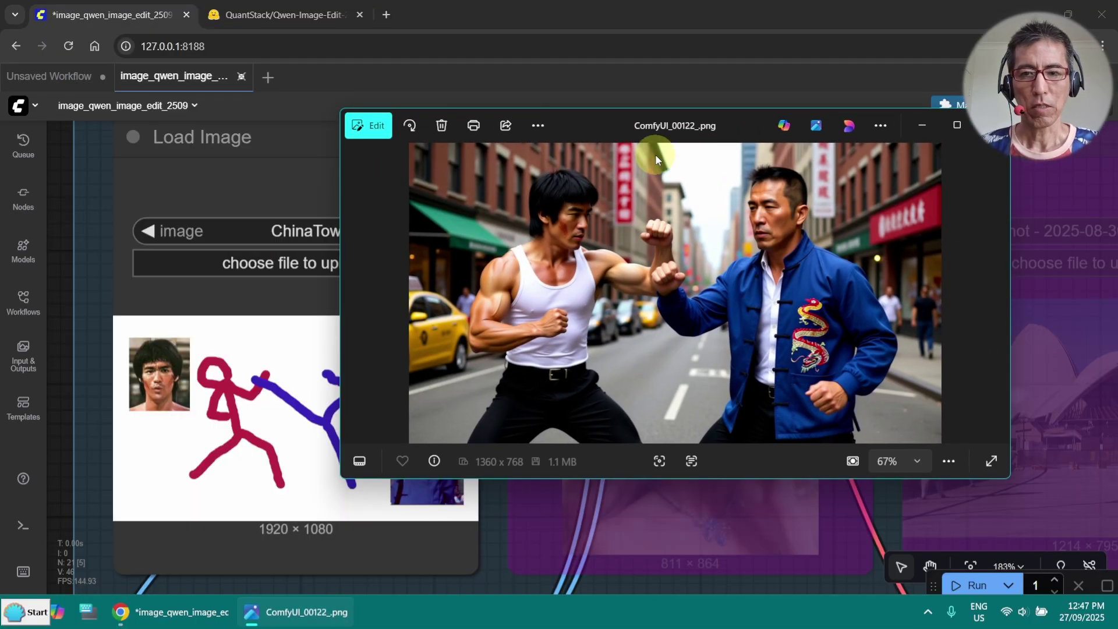
{"action": "left_click_drag", "start_coordinate": [716, 129], "coordinate": [783, 41]}
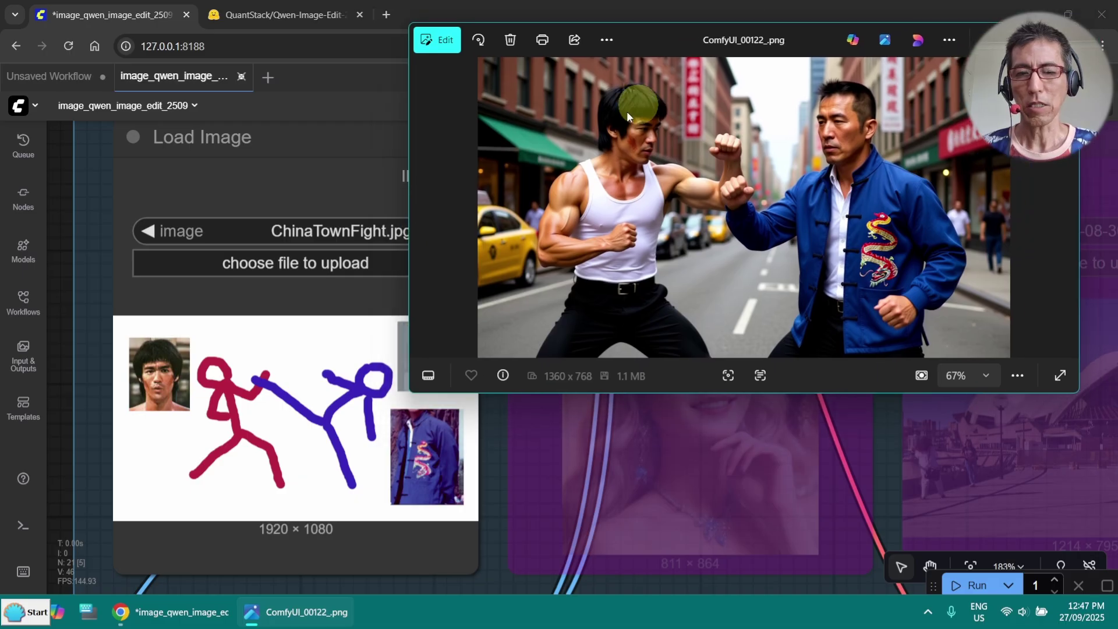
{"action": "scroll", "coordinate": [414, 400], "scroll_direction": "up", "scroll_amount": 1}
{"action": "scroll", "coordinate": [414, 401], "scroll_direction": "up", "scroll_amount": 3}
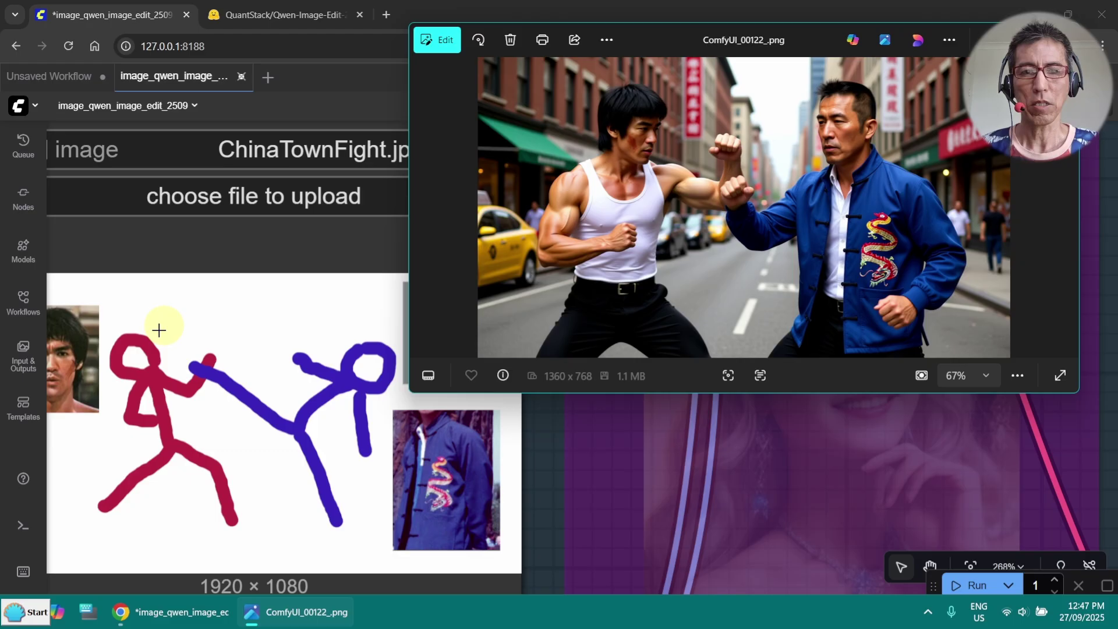
{"action": "scroll", "coordinate": [262, 306], "scroll_direction": "down", "scroll_amount": 2}
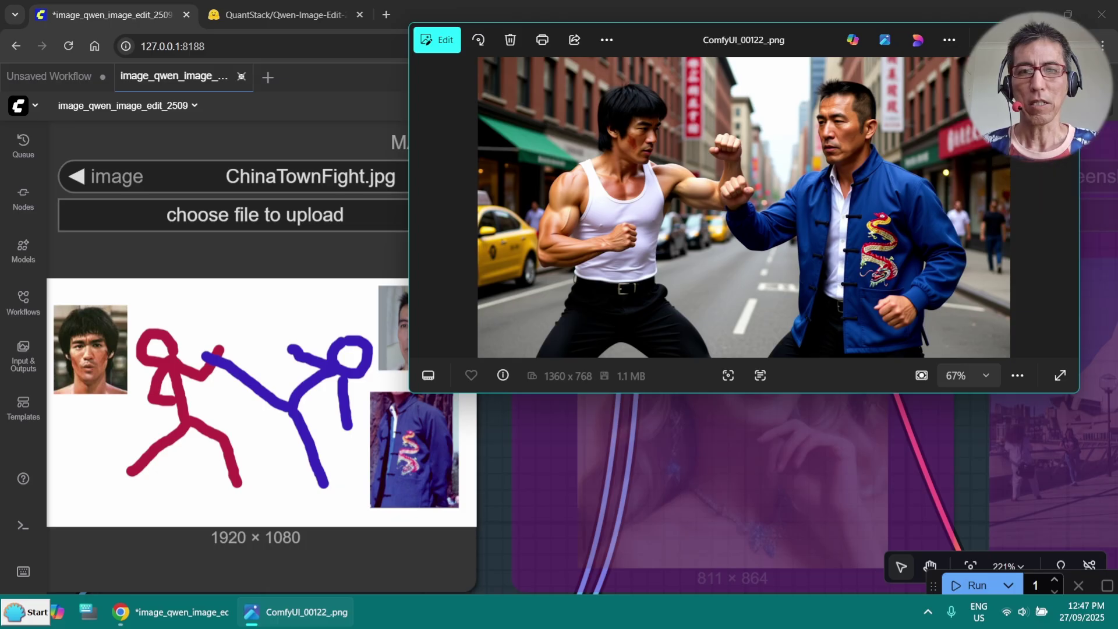
{"action": "key", "text": "alt+F4"}
Add an Image Stitch node in the empty area beside the Step 2 group.
{"action": "scroll", "coordinate": [346, 313], "scroll_direction": "down", "scroll_amount": 5}
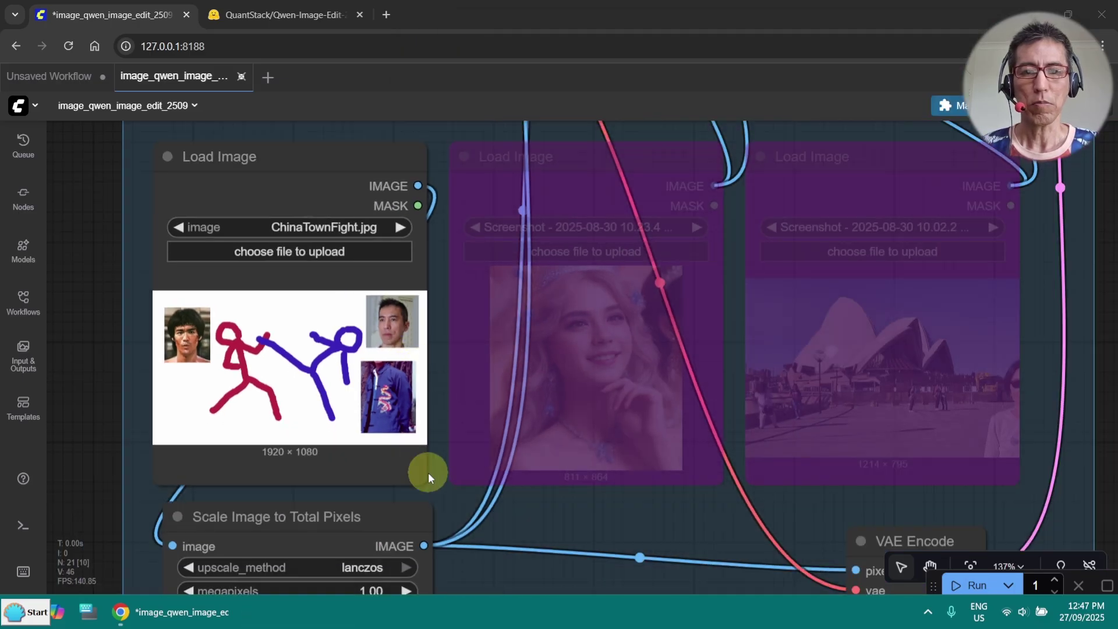
{"action": "left_click_drag", "start_coordinate": [439, 501], "coordinate": [454, 460]}
{"action": "scroll", "coordinate": [110, 271], "scroll_direction": "down", "scroll_amount": 5}
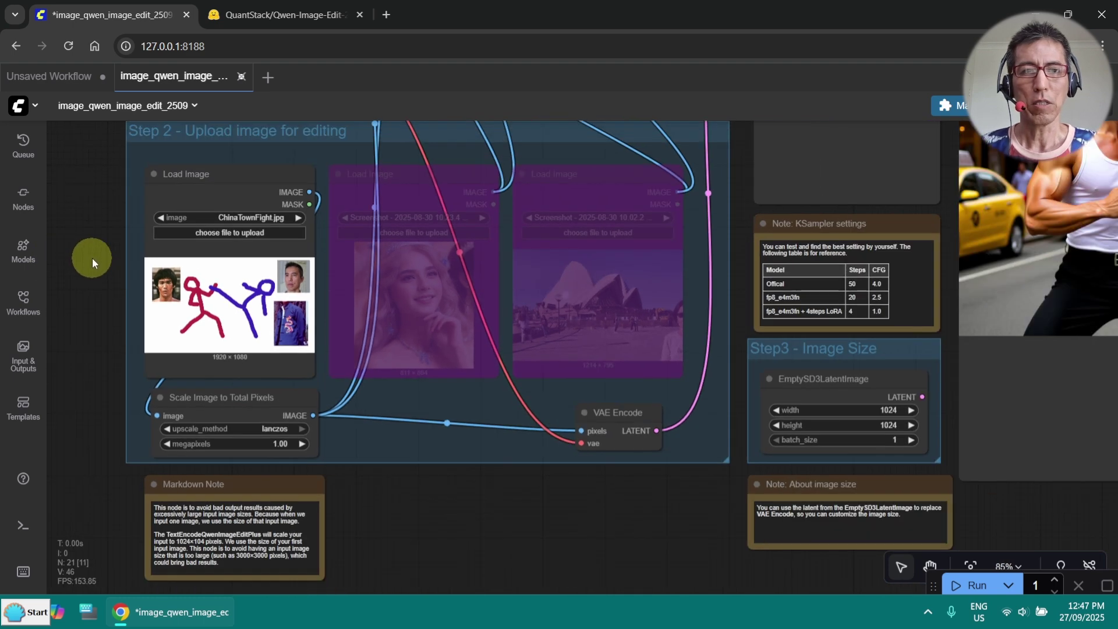
{"action": "left_click_drag", "start_coordinate": [92, 257], "coordinate": [367, 298]}
{"action": "scroll", "coordinate": [358, 277], "scroll_direction": "up", "scroll_amount": 5}
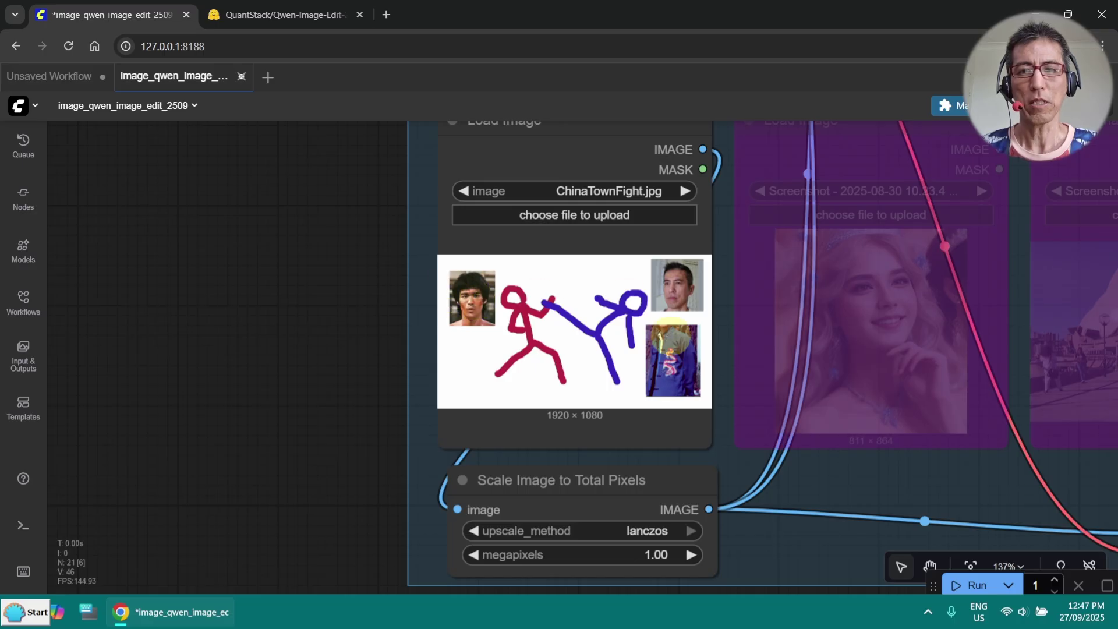
{"action": "scroll", "coordinate": [402, 294], "scroll_direction": "down", "scroll_amount": 3}
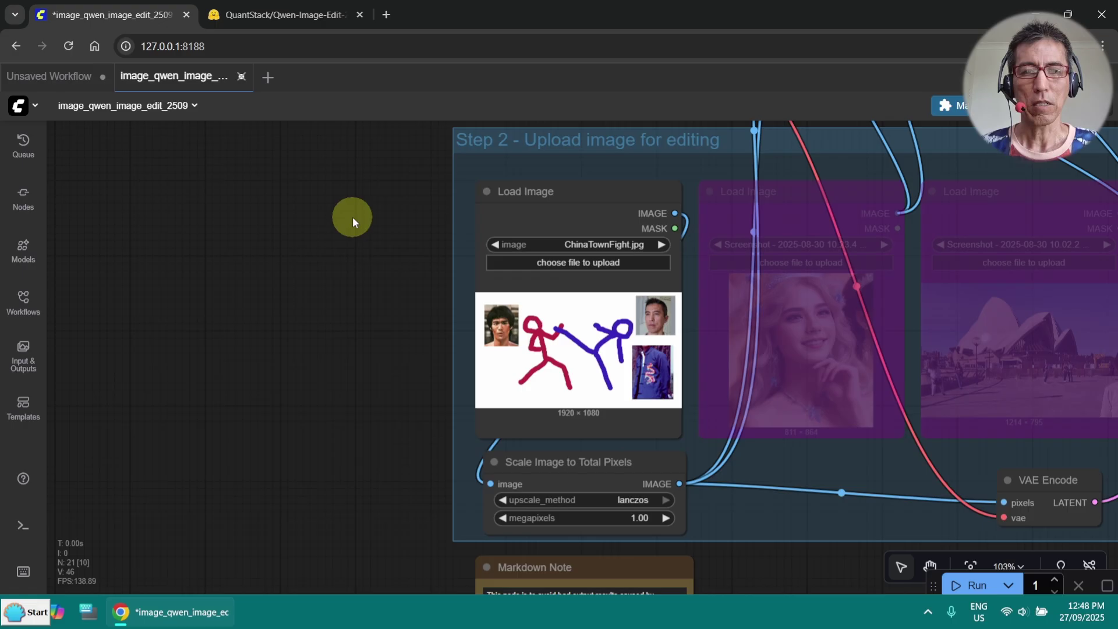
{"action": "double_click", "coordinate": [352, 221]}
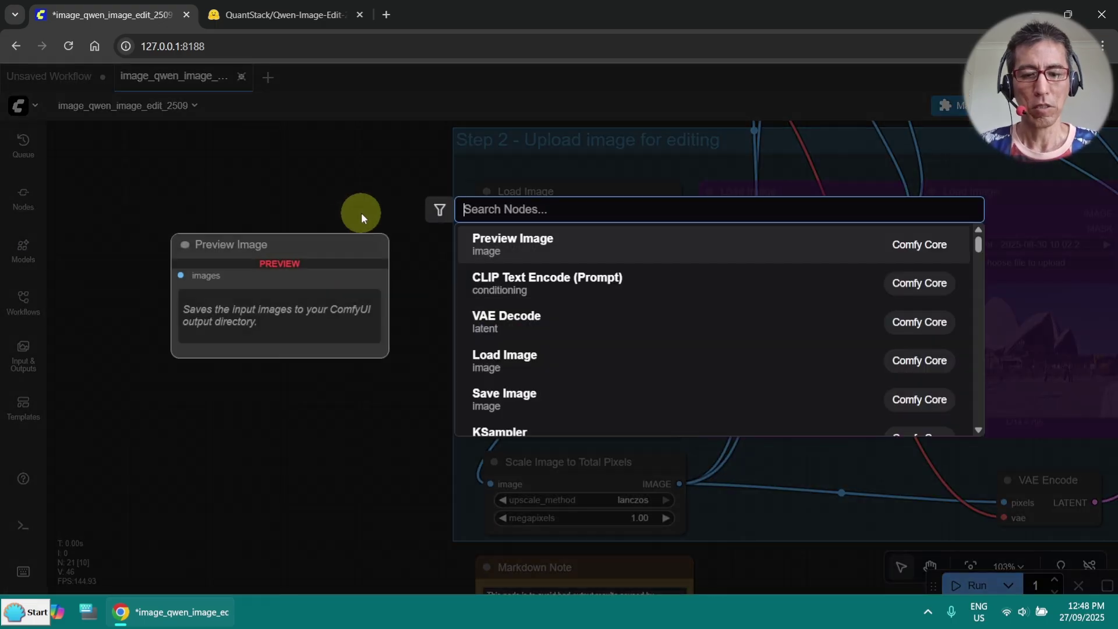
{"action": "type", "text": "stit"}
{"action": "left_click", "coordinate": [506, 250]}
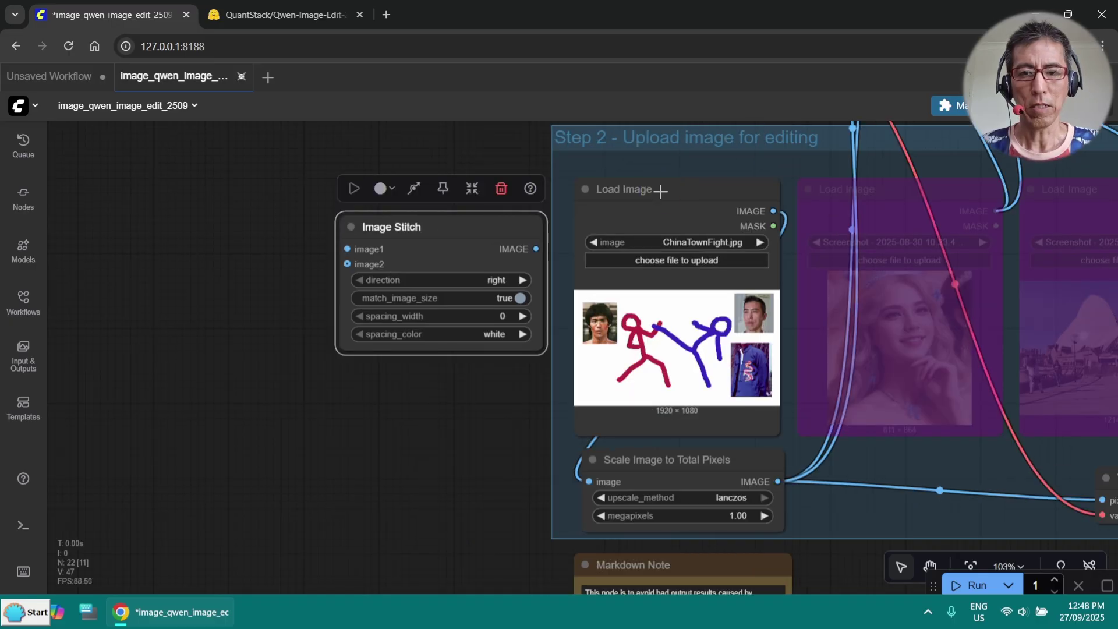
Move the ChinaTownFight.jpg Load Image node out of the Step 2 group and wire it through Image Stitch's image1 into Scale Image to Total Pixels.
{"action": "left_click_drag", "start_coordinate": [660, 191], "coordinate": [131, 216]}
{"action": "left_click_drag", "start_coordinate": [535, 248], "coordinate": [588, 481]}
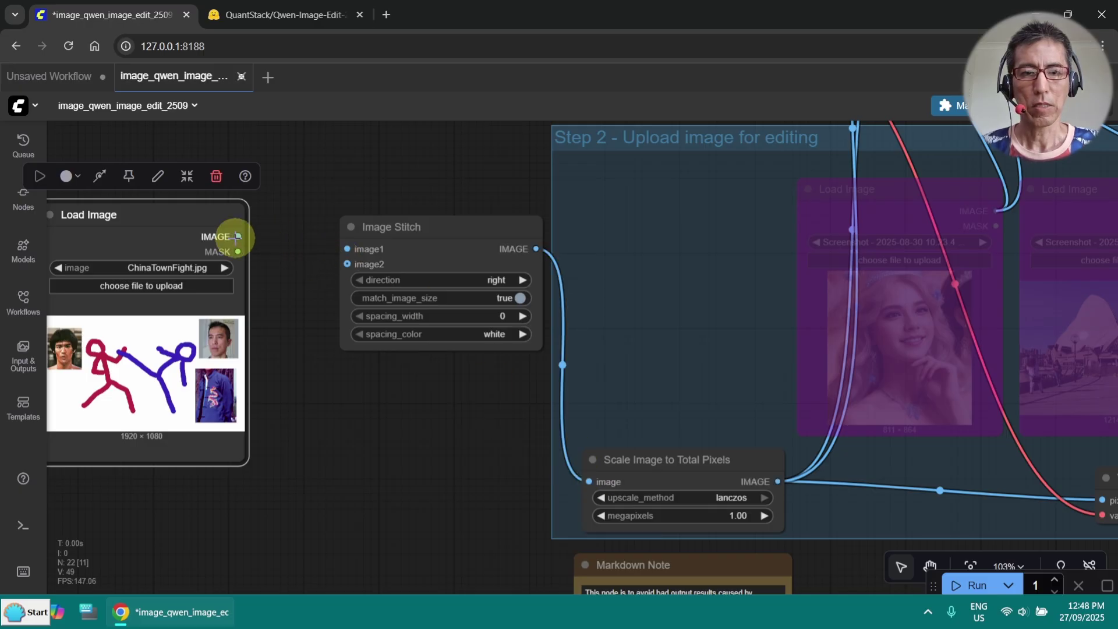
{"action": "left_click_drag", "start_coordinate": [237, 236], "coordinate": [347, 249]}
Duplicate the ChinaTownFight.jpg Load Image node and place the copy below the original.
{"action": "mouse_move", "coordinate": [203, 216]}
{"action": "left_mouse_down"}
{"action": "mouse_move", "coordinate": [236, 196]}
{"action": "mouse_move", "coordinate": [339, 444]}
{"action": "left_mouse_up"}
{"action": "left_click", "coordinate": [236, 197]}
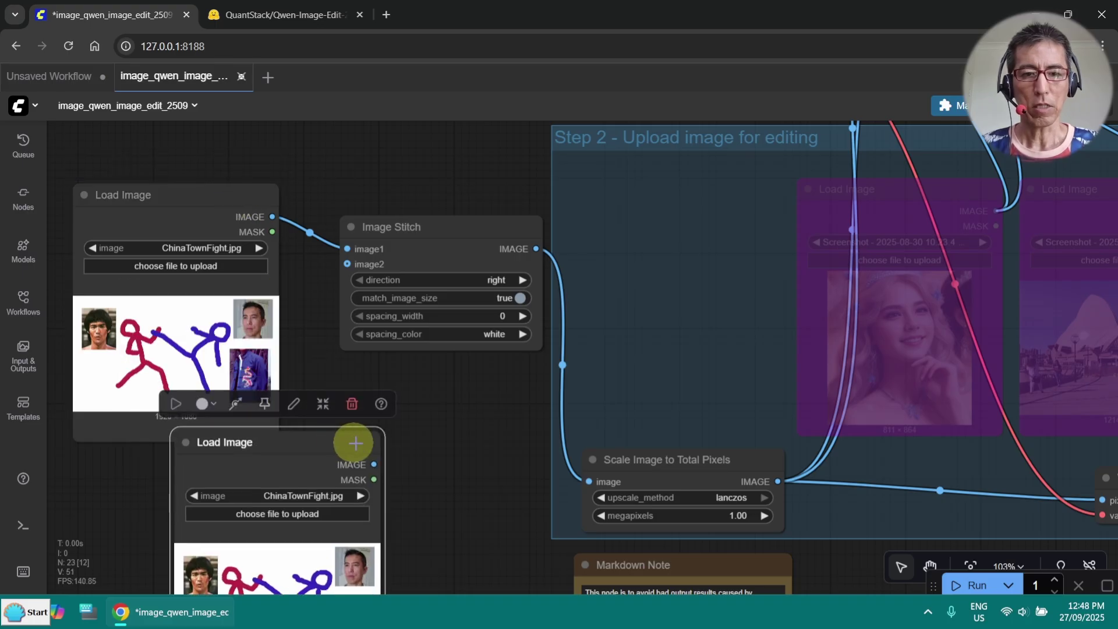
Connect the duplicated Load Image node's IMAGE output to Image Stitch's image2 input and move the node below the first Load Image.
{"action": "mouse_move", "coordinate": [433, 444]}
{"action": "left_mouse_down"}
{"action": "mouse_move", "coordinate": [474, 425]}
{"action": "mouse_move", "coordinate": [514, 361]}
{"action": "mouse_move", "coordinate": [461, 378]}
{"action": "mouse_move", "coordinate": [445, 224]}
{"action": "left_mouse_up"}
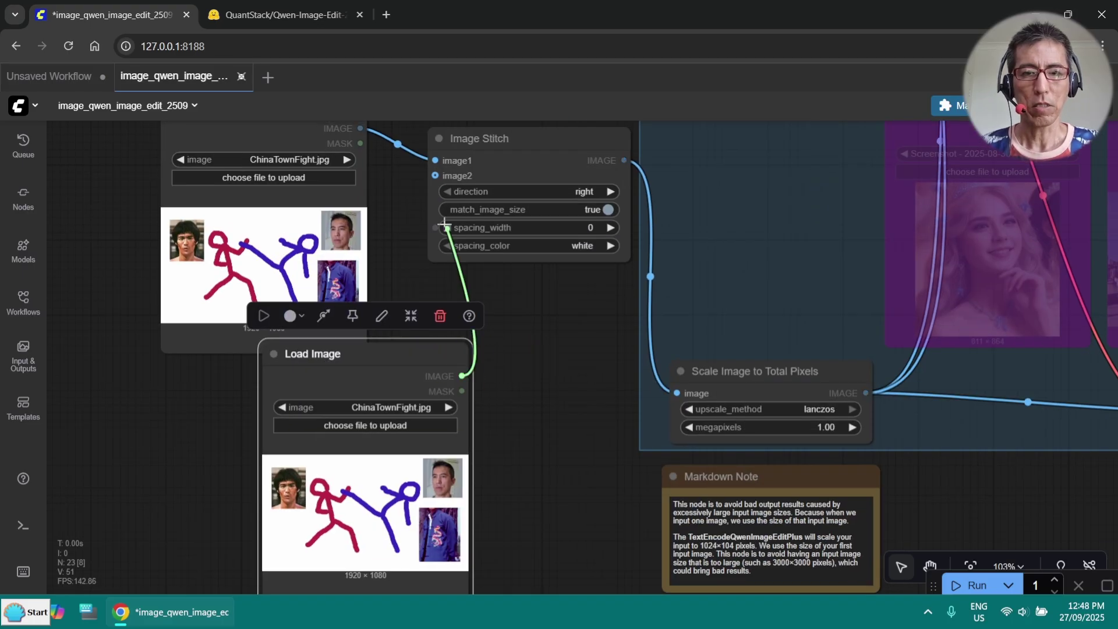
{"action": "left_click_drag", "start_coordinate": [431, 186], "coordinate": [434, 176]}
{"action": "left_click", "coordinate": [338, 301]}
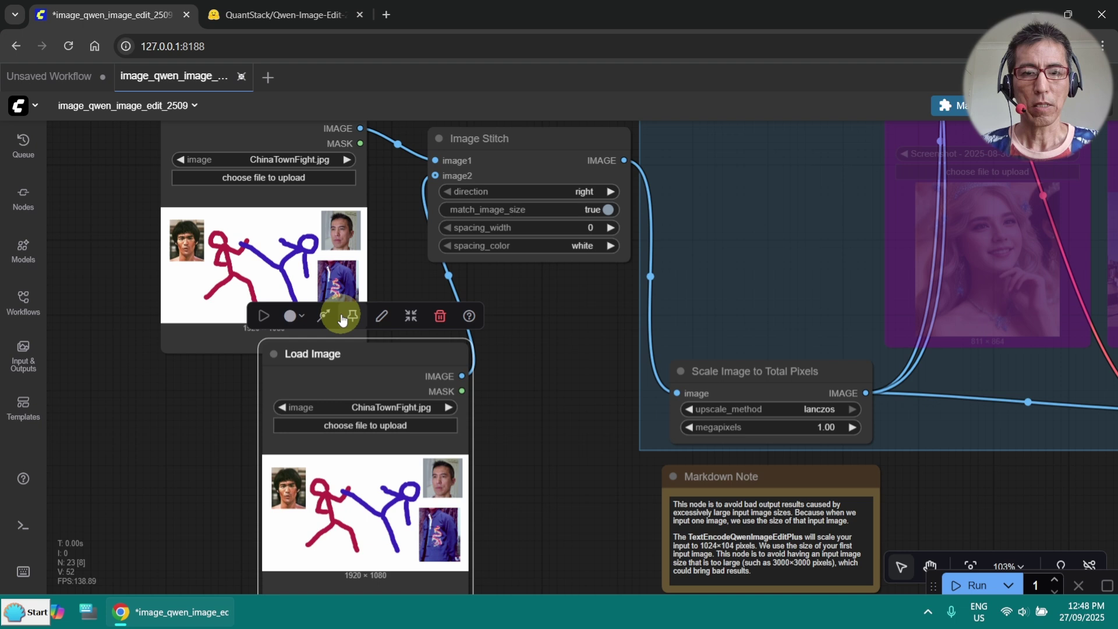
{"action": "left_click_drag", "start_coordinate": [368, 352], "coordinate": [309, 400]}
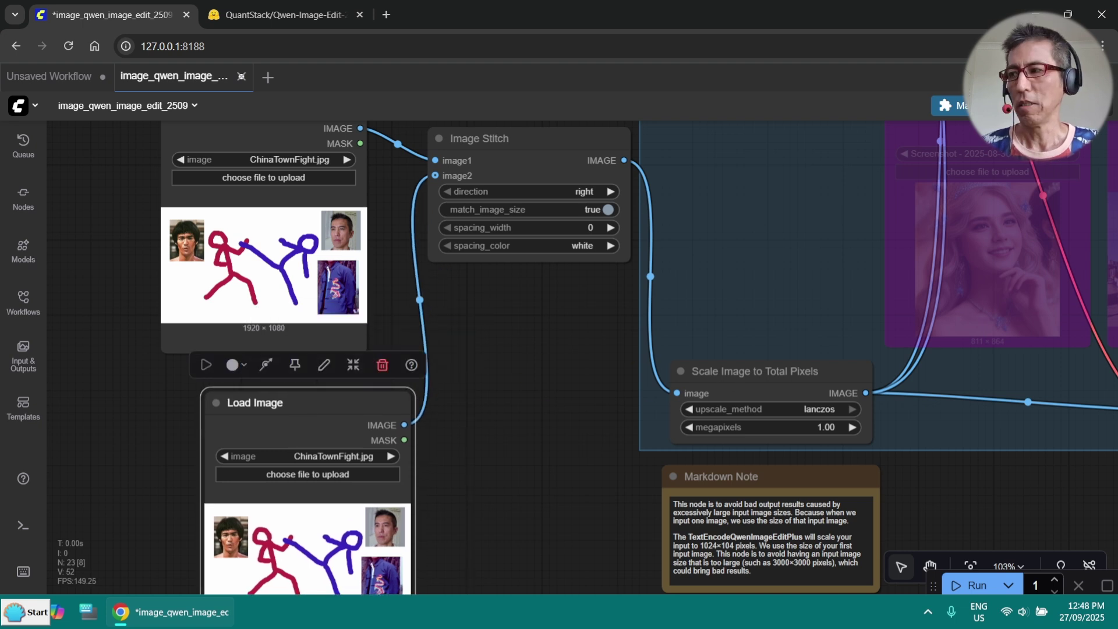
Replace the input images with the portrait screenshot and myHead_08.jpg for stitching, plus the blue jacket screenshot and ChinaTownFight2.jpg in Step 2.
{"action": "key", "text": "ctrl+v"}
{"action": "left_click_drag", "start_coordinate": [589, 524], "coordinate": [314, 556]}
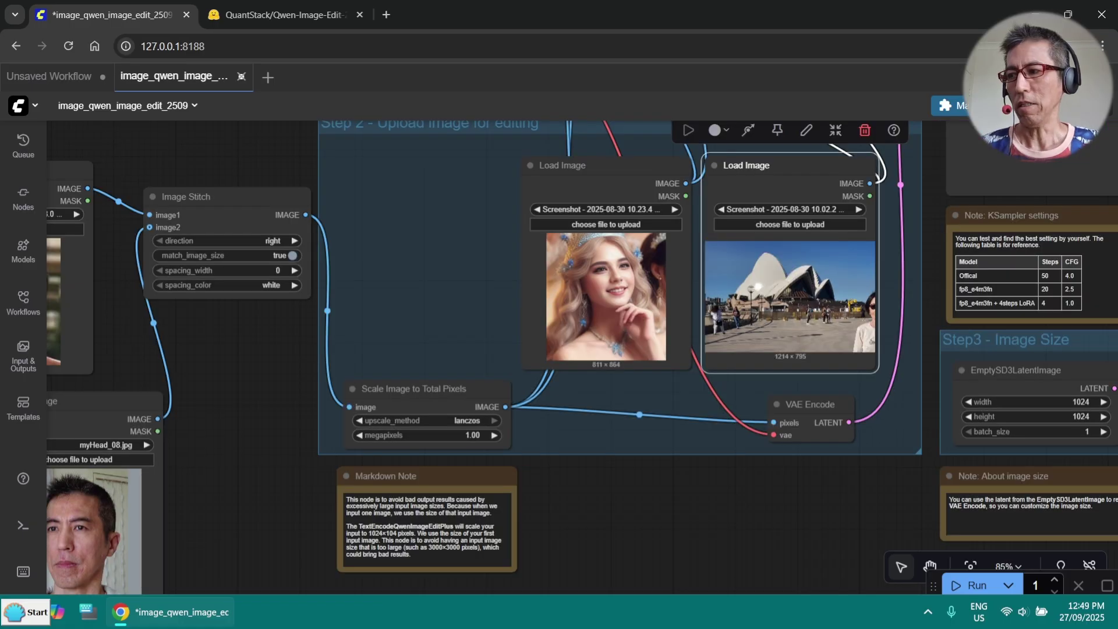
{"action": "left_click_drag", "start_coordinate": [803, 18], "coordinate": [625, 291]}
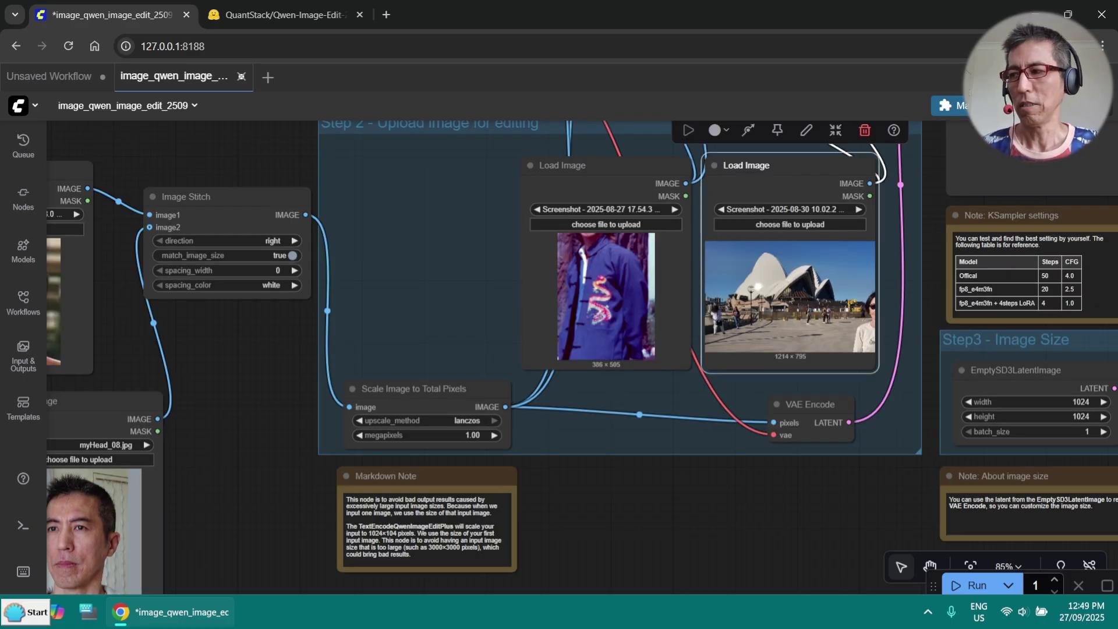
{"action": "left_click_drag", "start_coordinate": [1117, 308], "coordinate": [747, 309]}
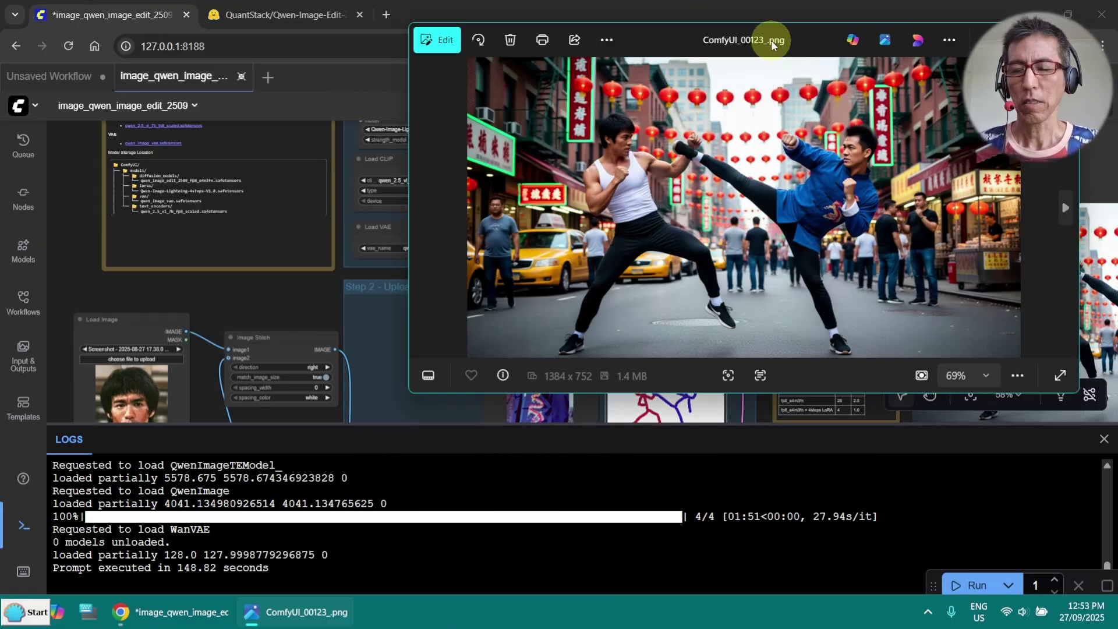
Move the ComfyUI_00123_.png viewer window aside and examine the two fighters in the output image up close.
{"action": "left_click_drag", "start_coordinate": [766, 41], "coordinate": [368, 82]}
{"action": "scroll", "coordinate": [504, 264], "scroll_direction": "up", "scroll_amount": 3}
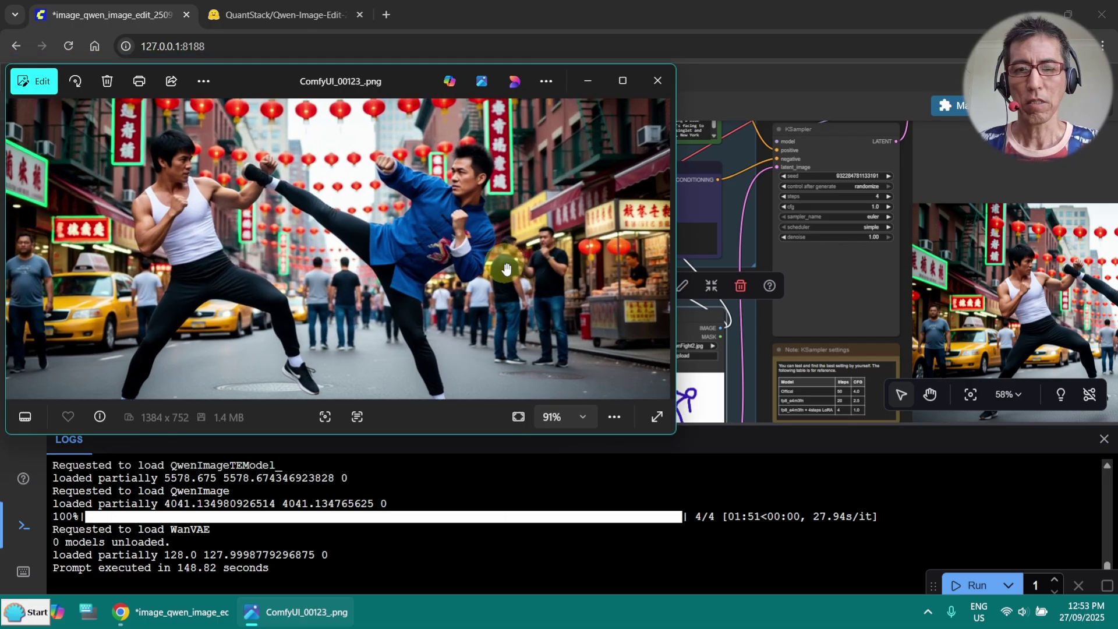
{"action": "scroll", "coordinate": [509, 245], "scroll_direction": "down", "scroll_amount": 2}
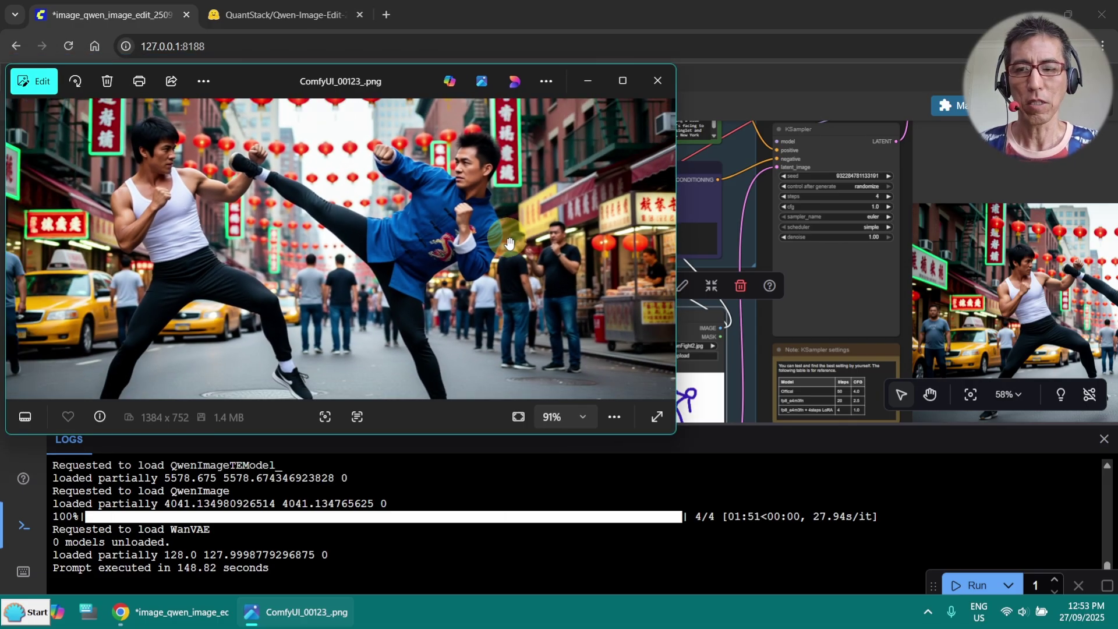
{"action": "scroll", "coordinate": [510, 243], "scroll_direction": "down", "scroll_amount": 2}
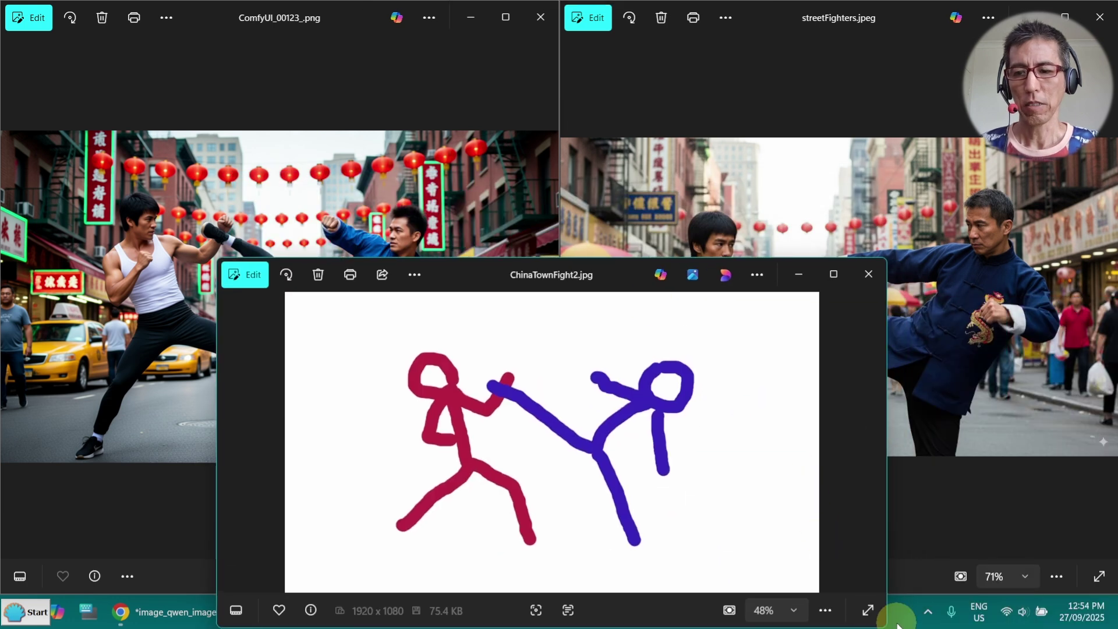
Shrink the ChinaTownFight2.jpg window, move it over the two fight images and examine its stick-figure poses against ComfyUI_00123_.png.
{"action": "left_click_drag", "start_coordinate": [887, 621], "coordinate": [582, 621]}
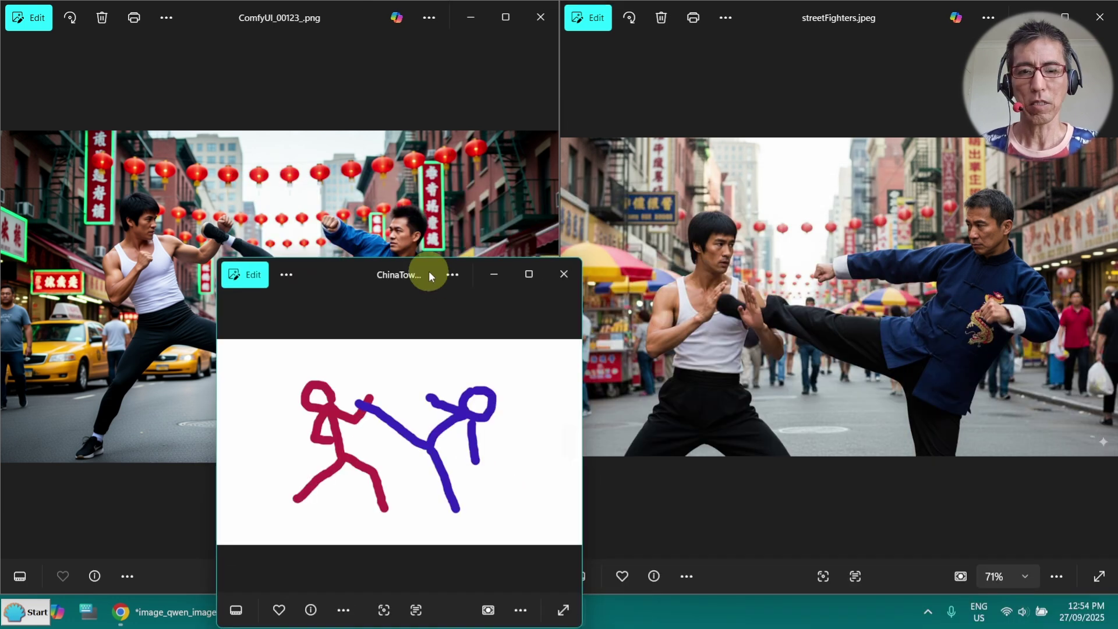
{"action": "left_click_drag", "start_coordinate": [414, 274], "coordinate": [550, 371]}
{"action": "left_click_drag", "start_coordinate": [550, 365], "coordinate": [654, 358]}
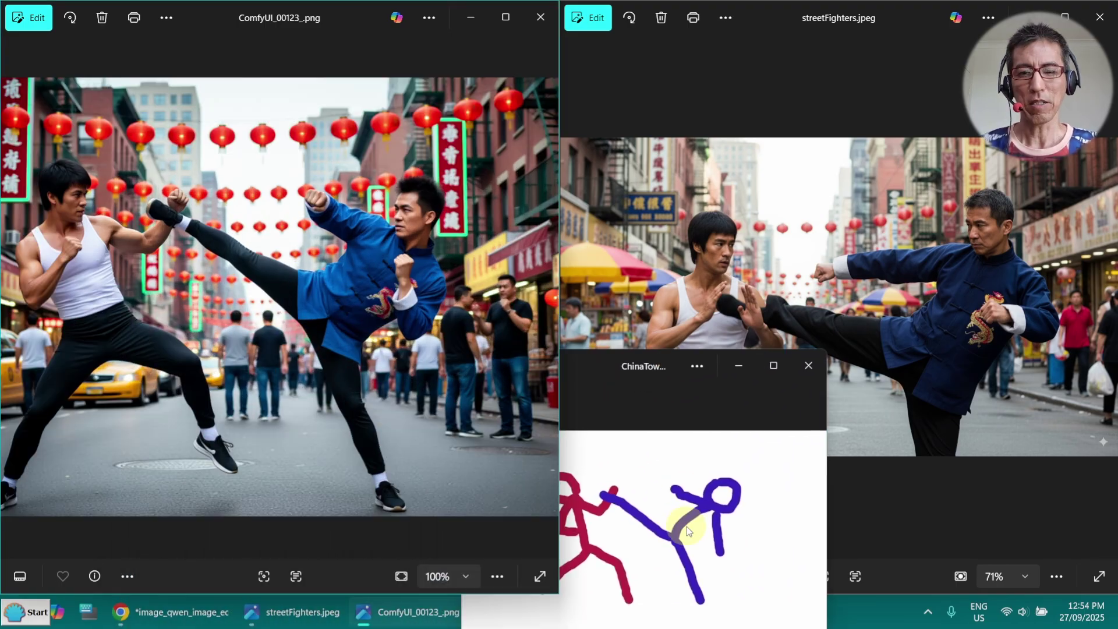
{"action": "scroll", "coordinate": [686, 526], "scroll_direction": "up", "scroll_amount": 3}
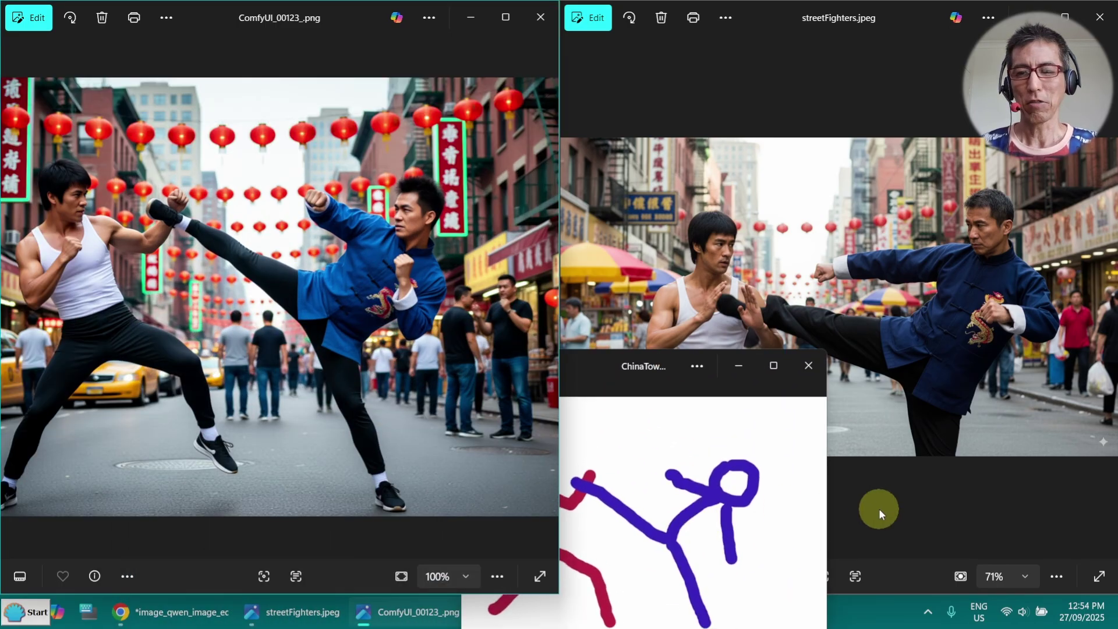
{"action": "scroll", "coordinate": [754, 513], "scroll_direction": "down", "scroll_amount": 2}
{"action": "scroll", "coordinate": [755, 513], "scroll_direction": "down", "scroll_amount": 1}
{"action": "left_click", "coordinate": [753, 464]}
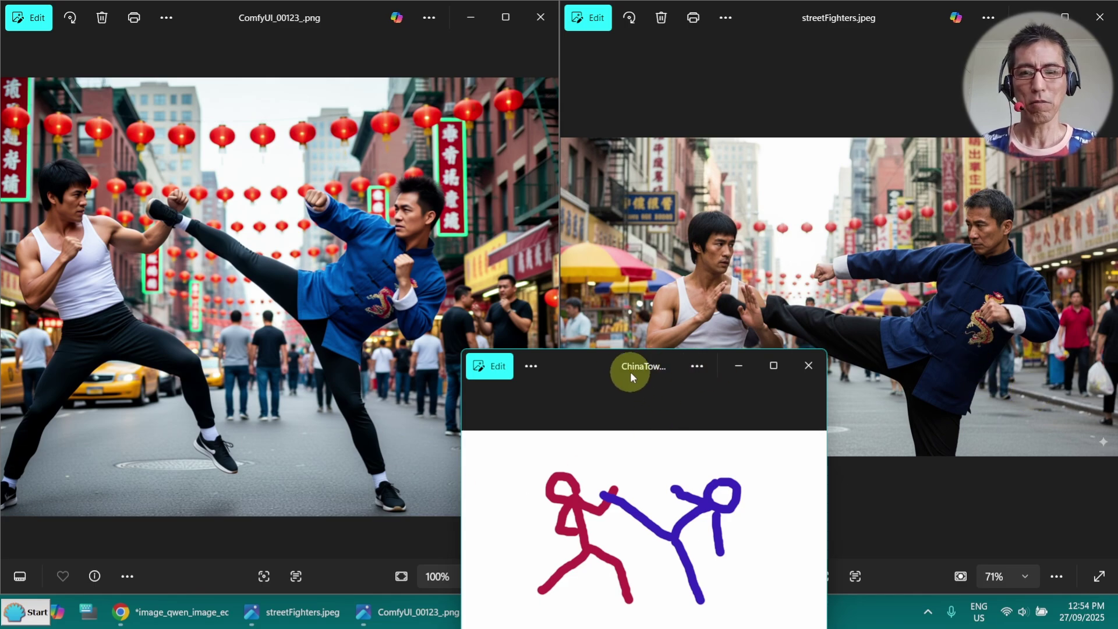
Place the ChinaTownFight2.jpg window between ComfyUI_00123_.png and streetFighters.jpeg to compare the poses, and minimize it.
{"action": "left_click_drag", "start_coordinate": [630, 371], "coordinate": [679, 172]}
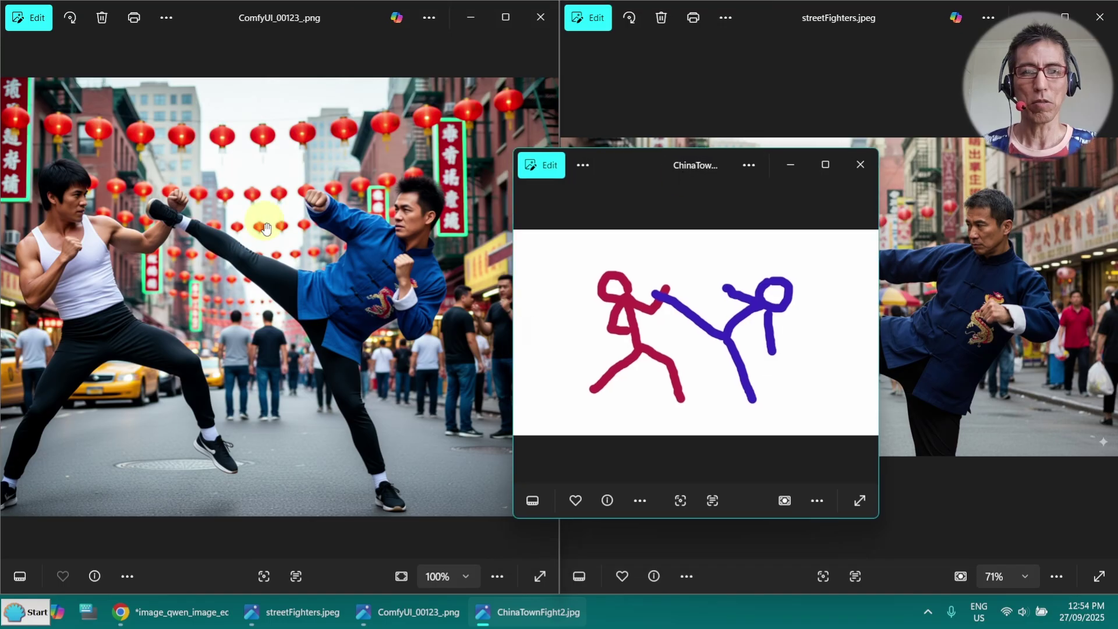
{"action": "left_click", "coordinate": [242, 248]}
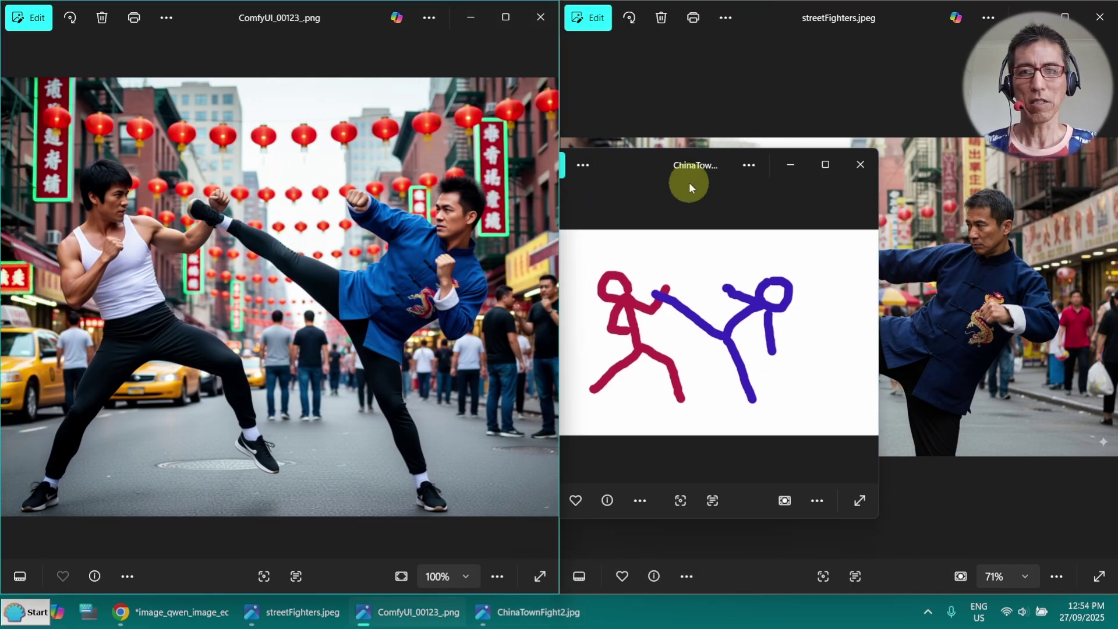
{"action": "left_click_drag", "start_coordinate": [692, 166], "coordinate": [617, 222]}
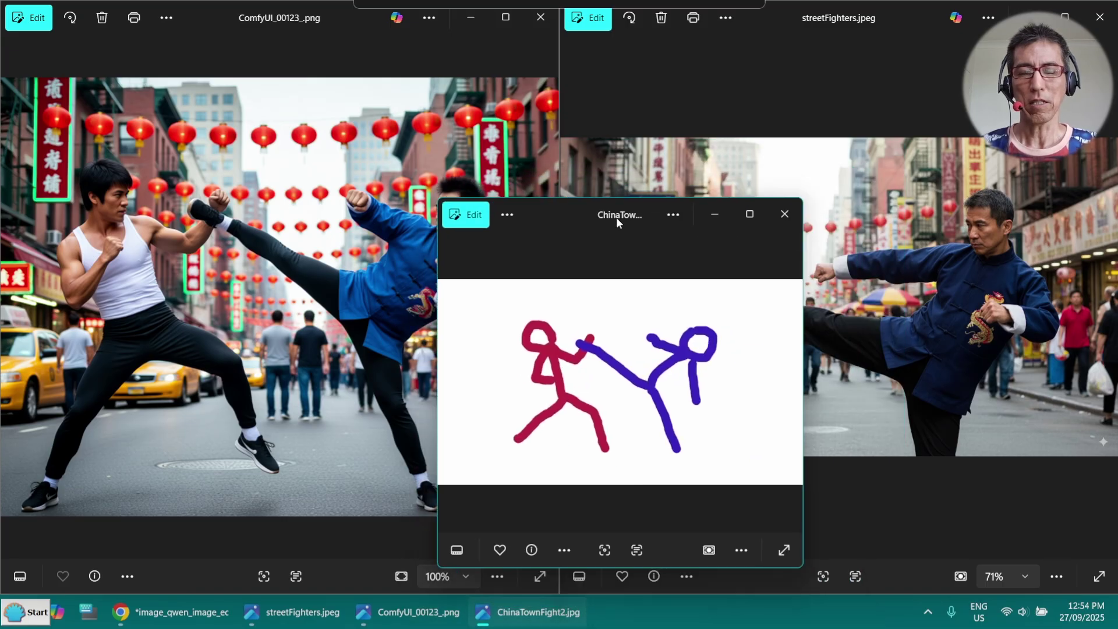
{"action": "left_click", "coordinate": [724, 220]}
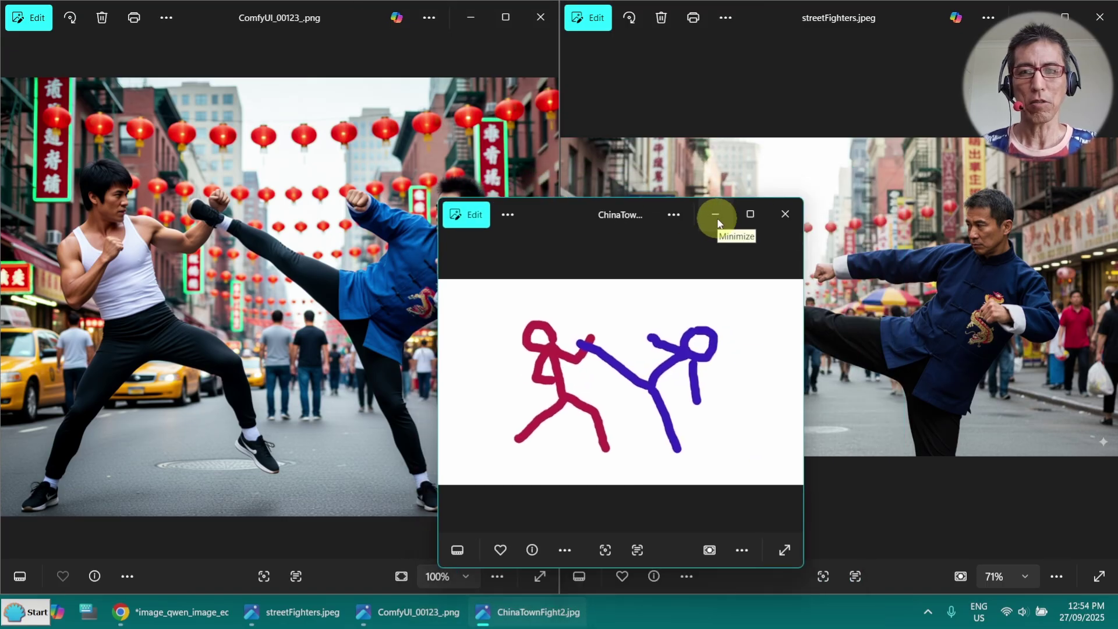
{"action": "left_click", "coordinate": [717, 218]}
Compare the fighters and street scene of ComfyUI_00123_.png side by side with streetFighters.jpeg.
{"action": "left_click", "coordinate": [440, 255]}
{"action": "left_click", "coordinate": [767, 298]}
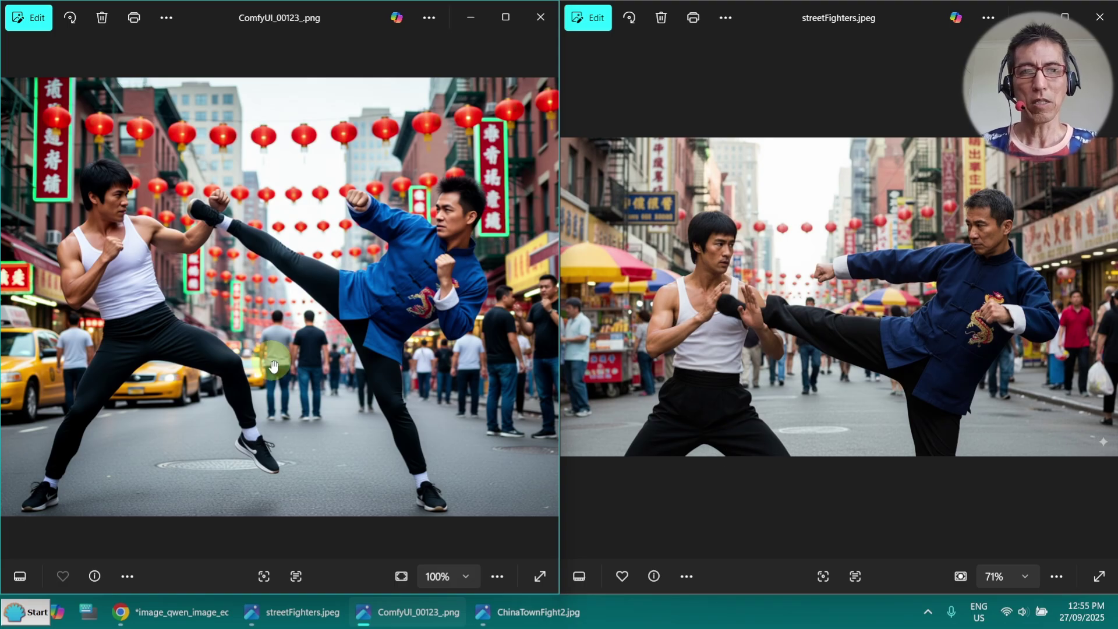
{"action": "scroll", "coordinate": [285, 368], "scroll_direction": "up", "scroll_amount": 1}
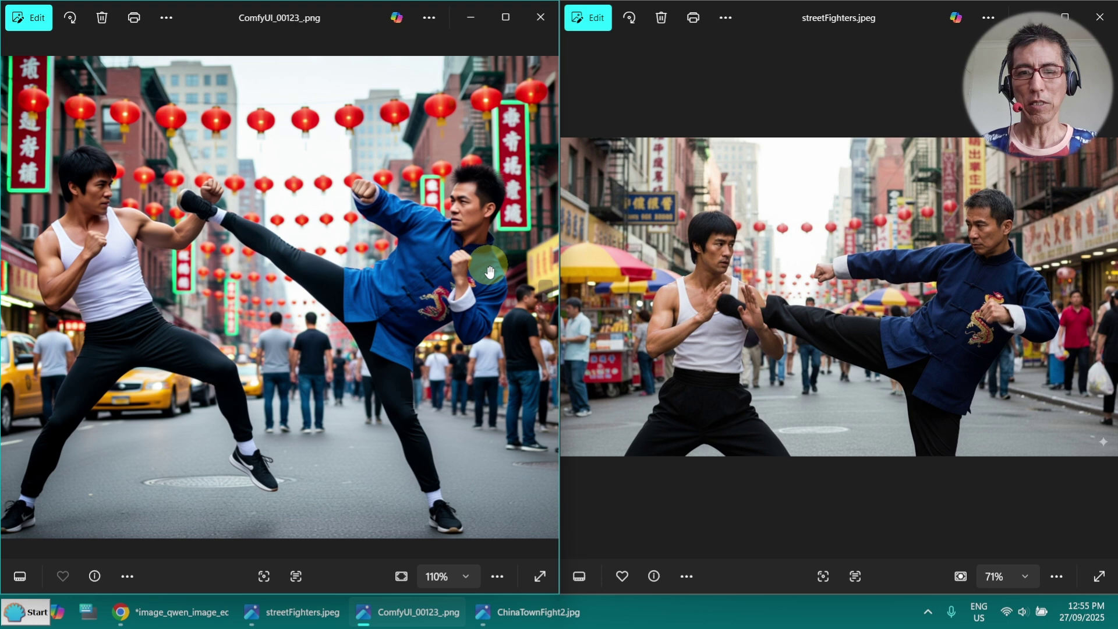
{"action": "scroll", "coordinate": [308, 342], "scroll_direction": "down", "scroll_amount": 2}
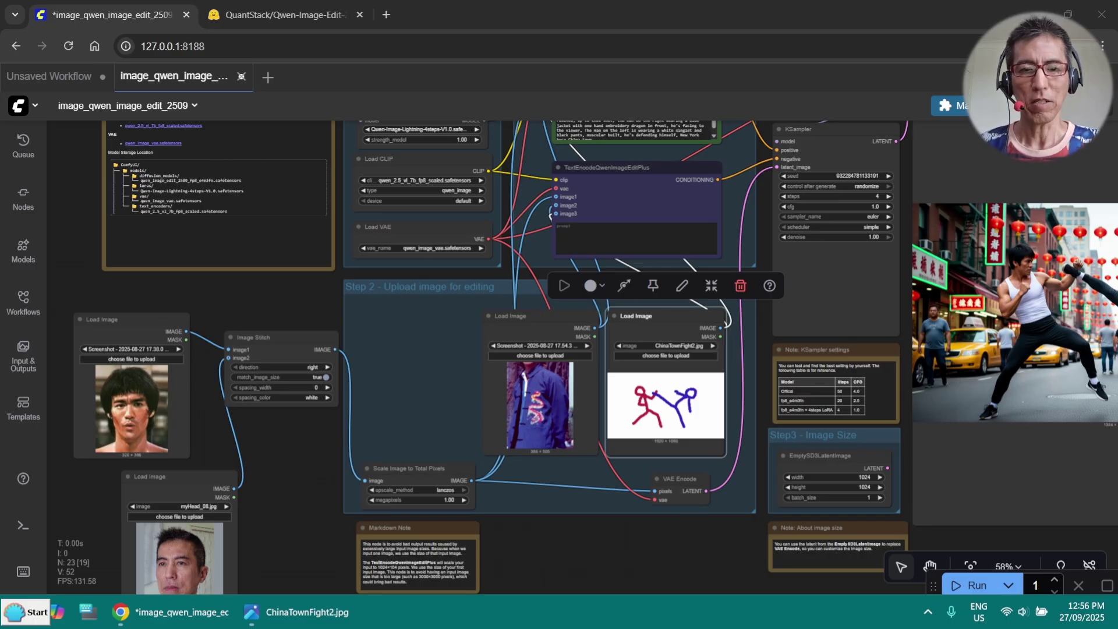
Bypass the Image Stitch node, the myHead_08.jpg Load Image node and both Load Image nodes in Step 2.
{"action": "left_click_drag", "start_coordinate": [290, 468], "coordinate": [355, 404]}
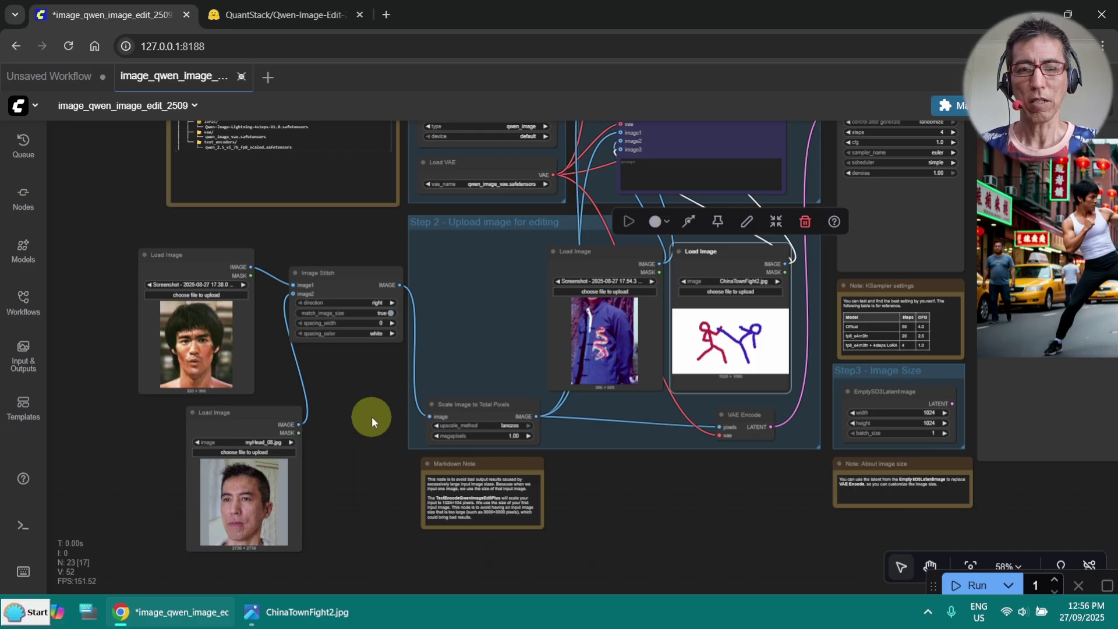
{"action": "scroll", "coordinate": [372, 413], "scroll_direction": "up", "scroll_amount": 2}
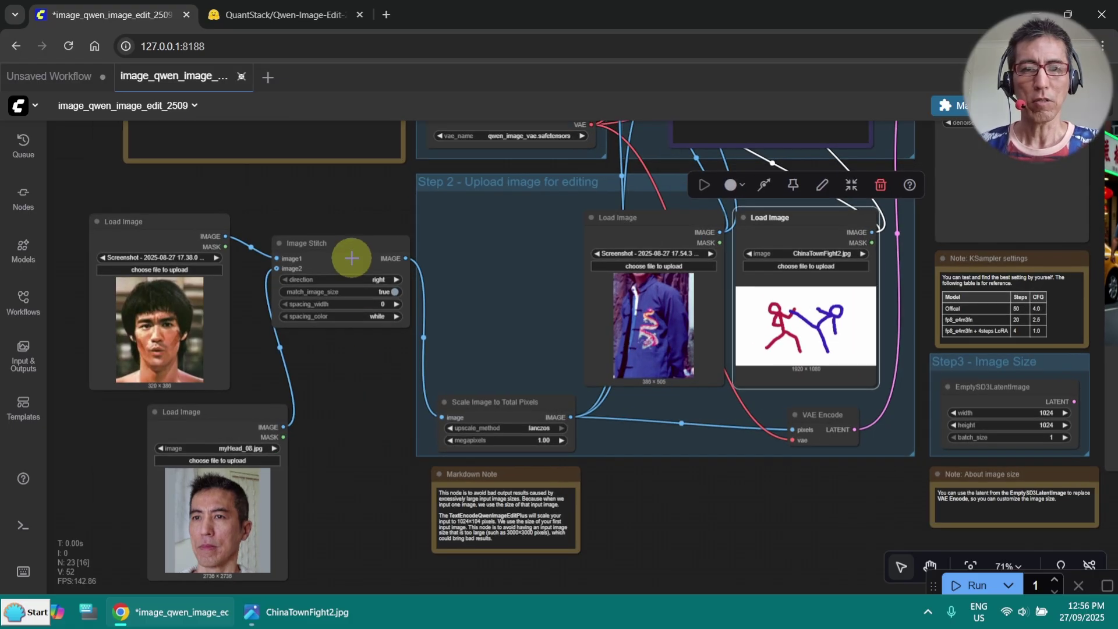
{"action": "left_click", "coordinate": [352, 250]}
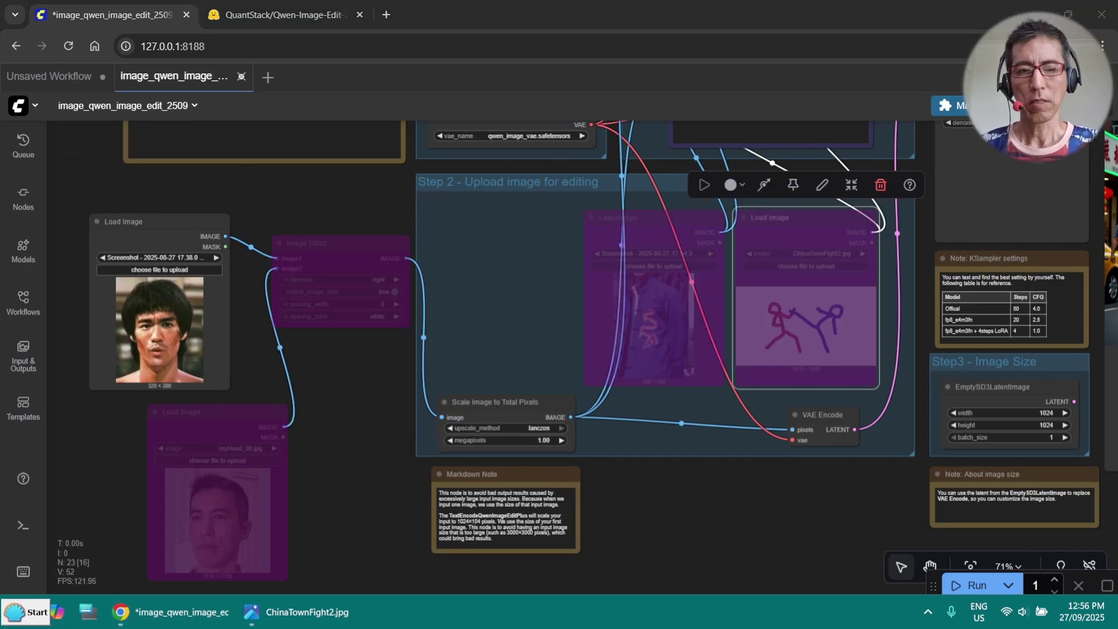
Generate an edit of 20250820_cruiseShip.png with a prompt to rotate the camera 90 degrees, showing the ship suite, balcony desk setup and man in shorts.
{"action": "left_click_drag", "start_coordinate": [265, 320], "coordinate": [162, 351]}
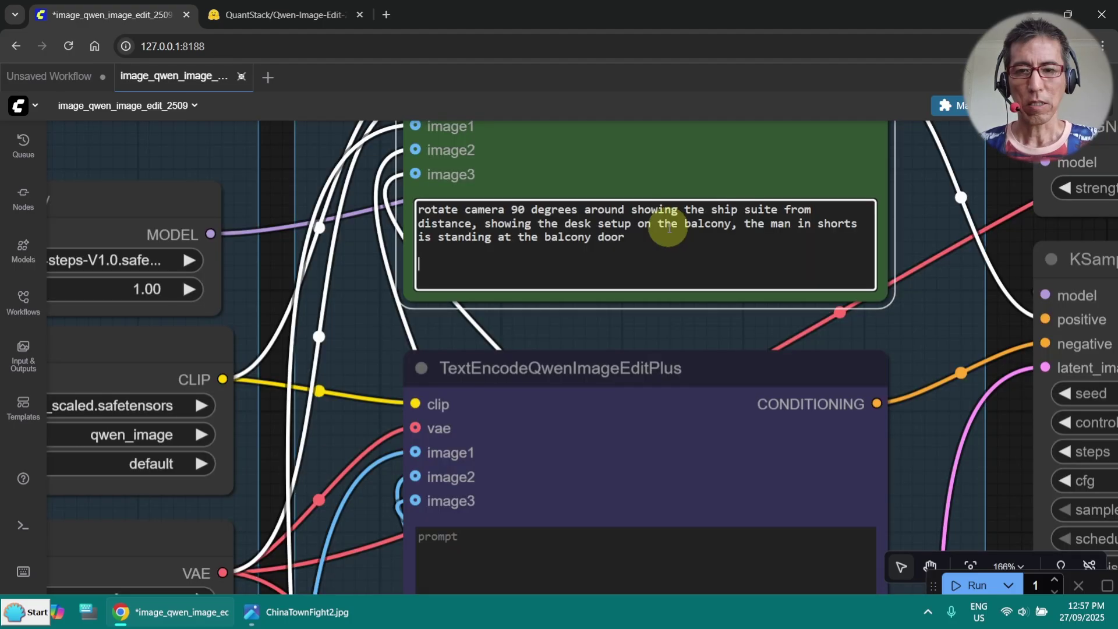
{"action": "left_click_drag", "start_coordinate": [964, 165], "coordinate": [901, 253]}
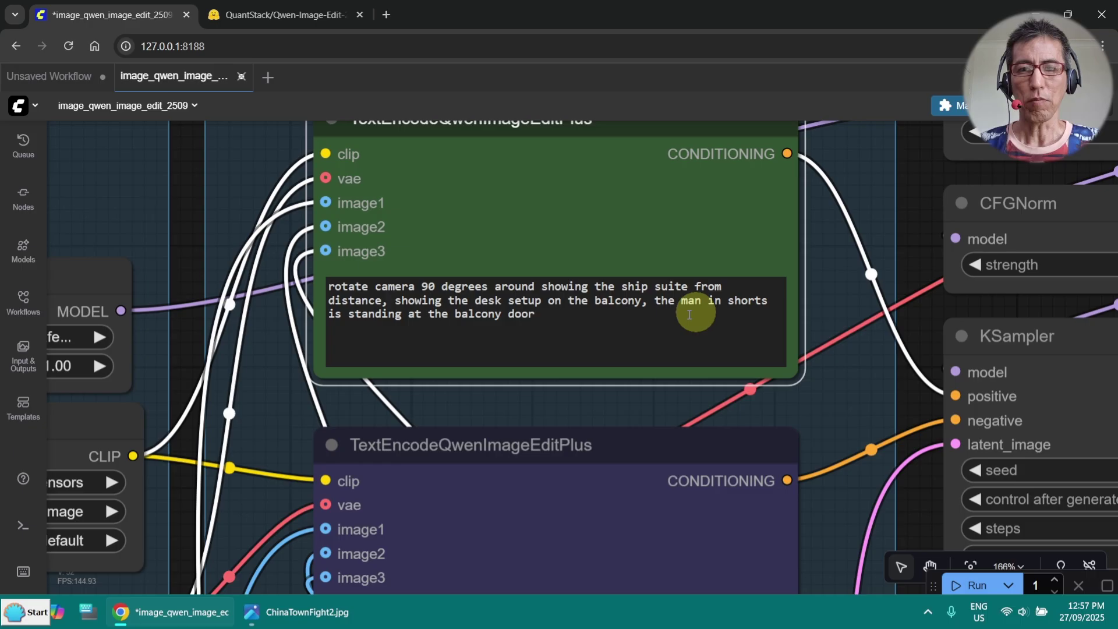
{"action": "scroll", "coordinate": [680, 326], "scroll_direction": "up", "scroll_amount": 3}
{"action": "scroll", "coordinate": [830, 324], "scroll_direction": "down", "scroll_amount": 2}
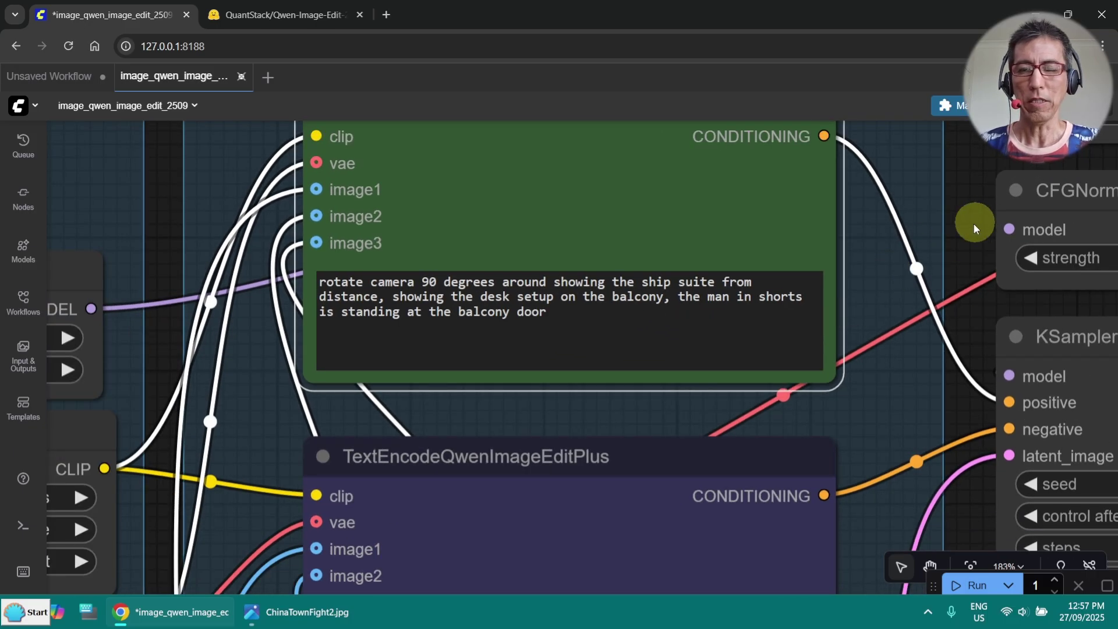
{"action": "scroll", "coordinate": [973, 223], "scroll_direction": "down", "scroll_amount": 3}
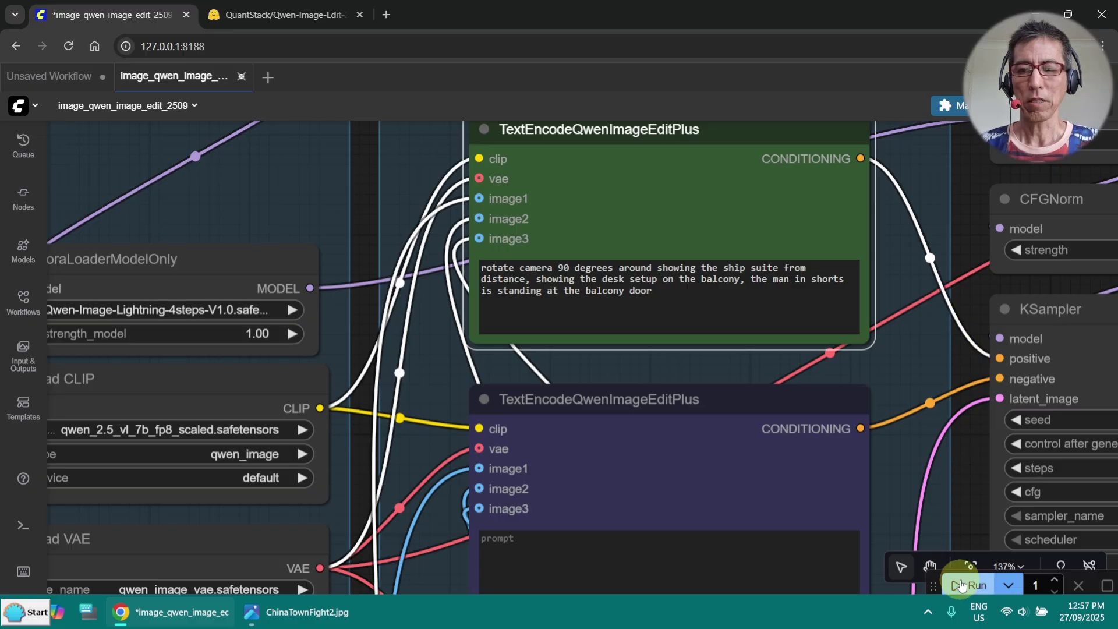
{"action": "left_click", "coordinate": [961, 585]}
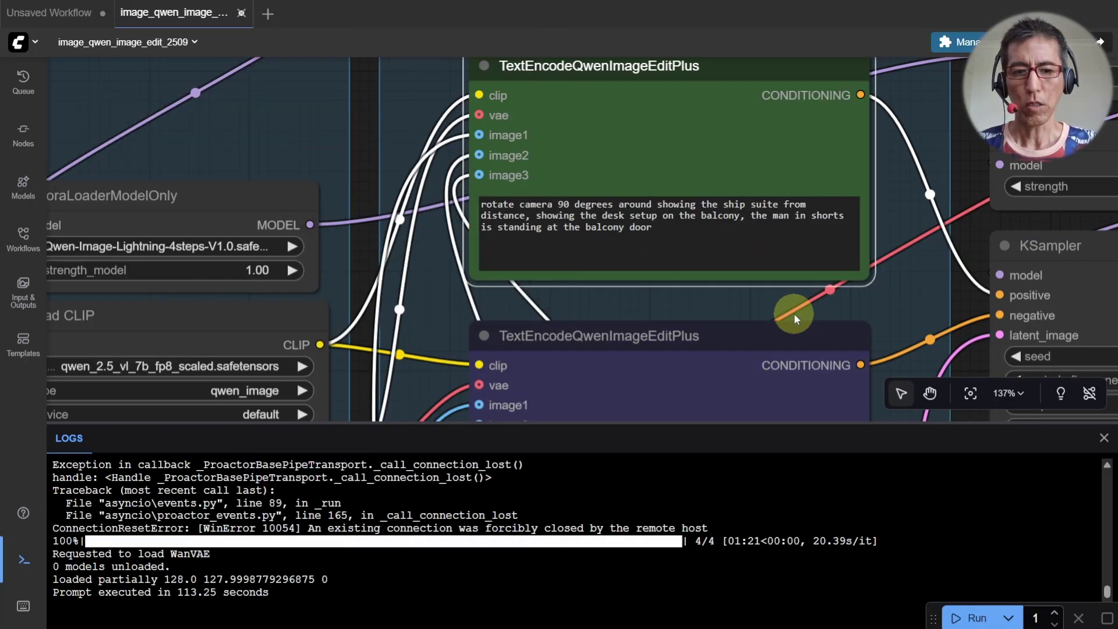
Close the logs and examine the generated cruise ship image in Save Image against the camera rotation prompt.
{"action": "left_click", "coordinate": [1103, 437]}
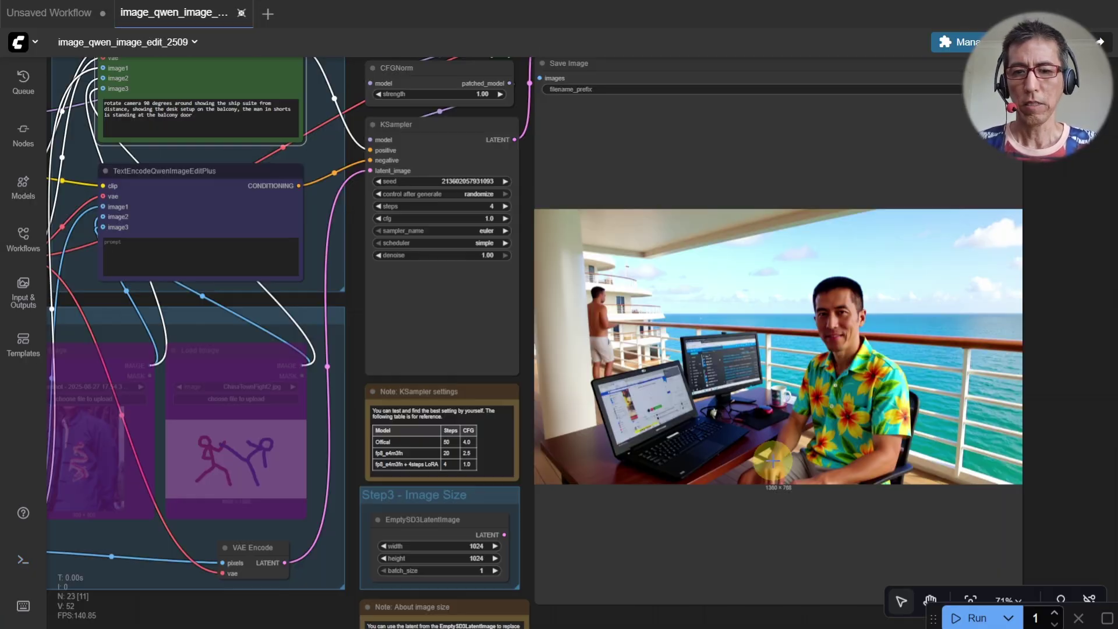
{"action": "scroll", "coordinate": [772, 459], "scroll_direction": "up", "scroll_amount": 3}
{"action": "scroll", "coordinate": [961, 500], "scroll_direction": "up", "scroll_amount": 2}
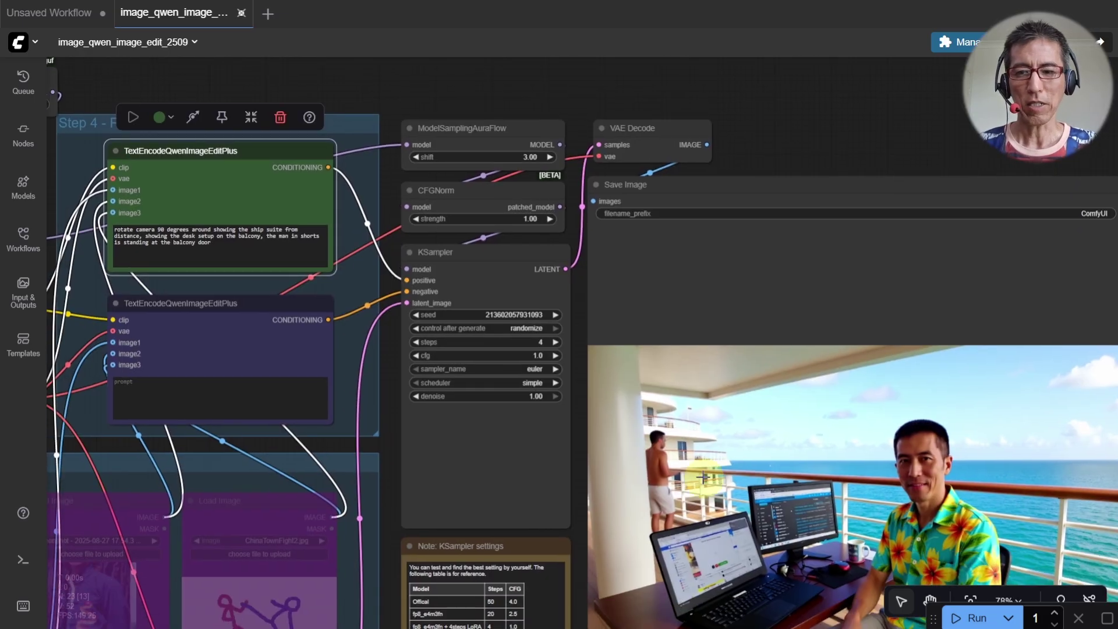
{"action": "scroll", "coordinate": [703, 478], "scroll_direction": "down", "scroll_amount": 3}
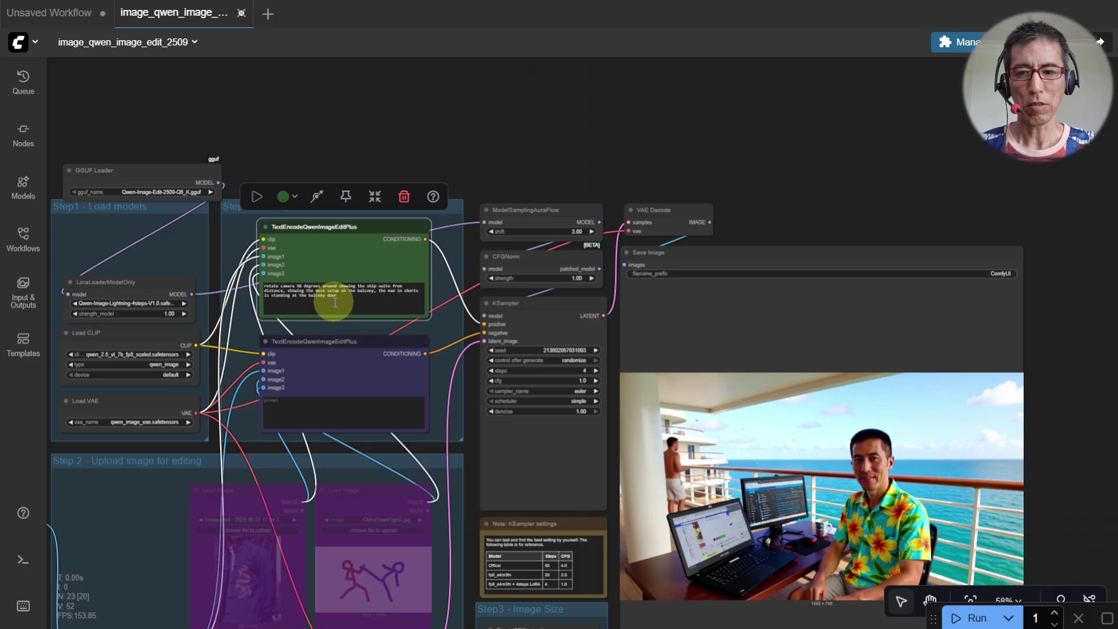
{"action": "left_click_drag", "start_coordinate": [770, 188], "coordinate": [808, 112]}
{"action": "scroll", "coordinate": [440, 236], "scroll_direction": "up", "scroll_amount": 3}
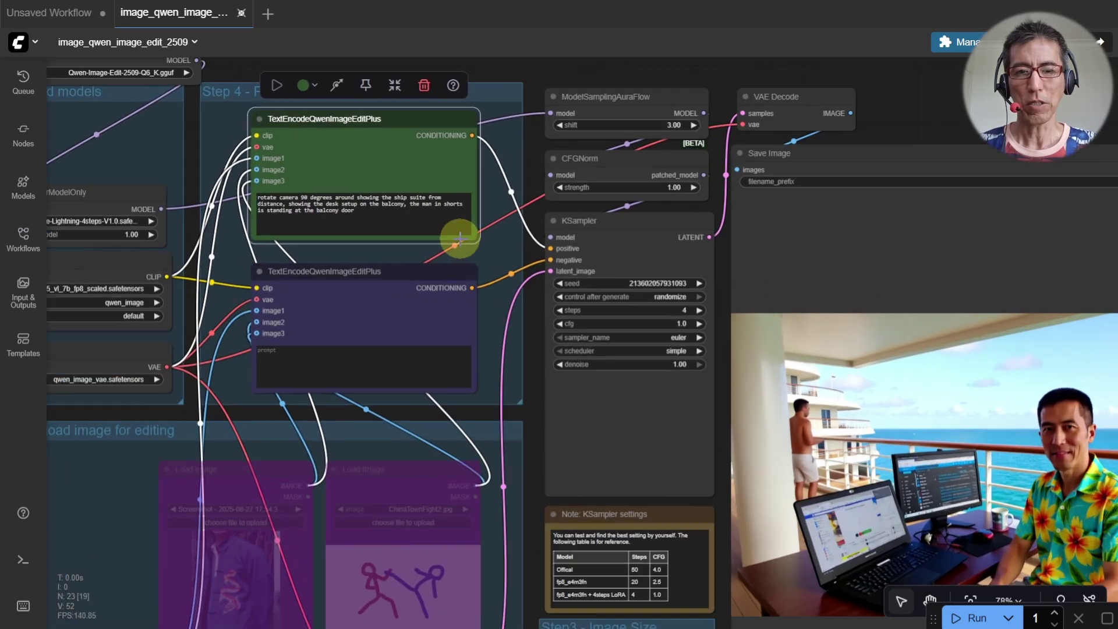
{"action": "scroll", "coordinate": [462, 238], "scroll_direction": "up", "scroll_amount": 3}
{"action": "scroll", "coordinate": [840, 543], "scroll_direction": "up", "scroll_amount": 2}
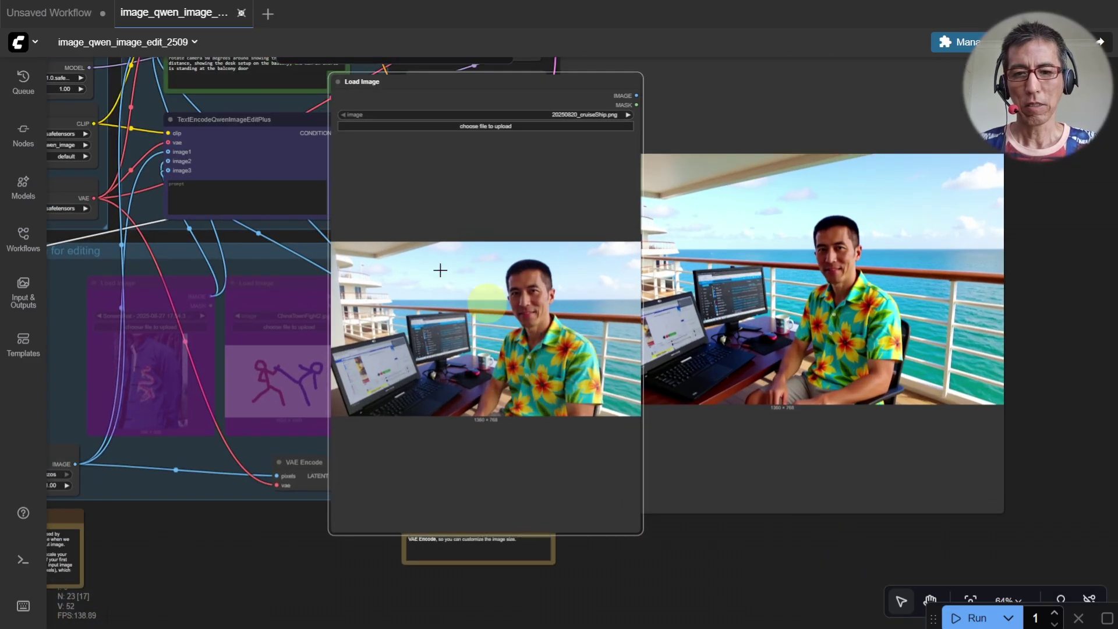
Place the enlarged 20250820_cruiseShip.png Load Image node beside the Save Image output for comparison, and move it down clear of the prompt nodes.
{"action": "left_click_drag", "start_coordinate": [527, 103], "coordinate": [438, 94]}
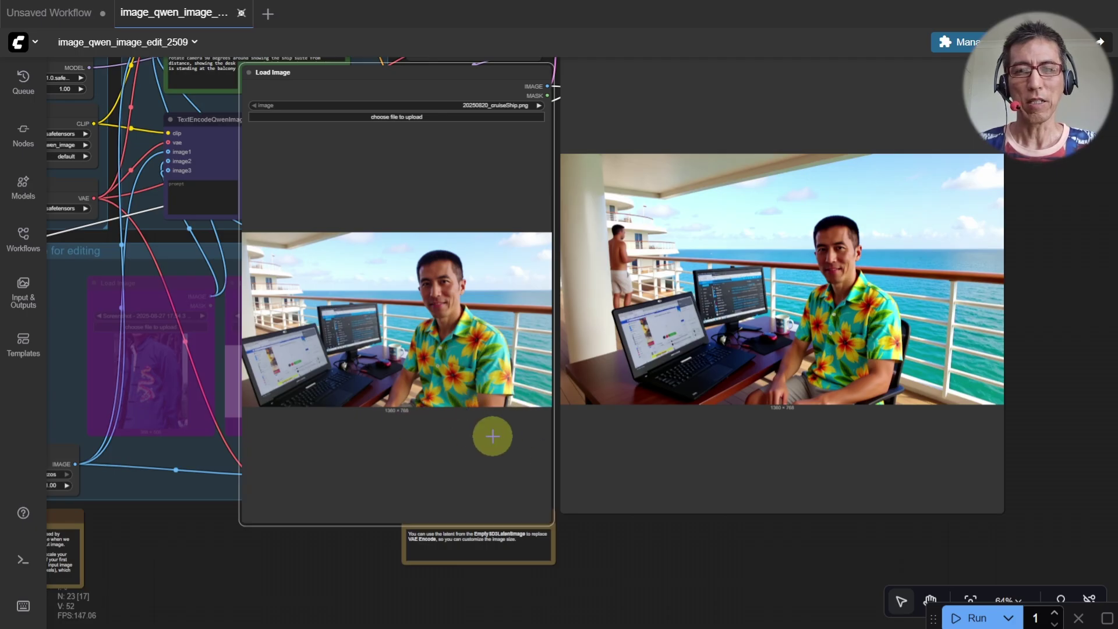
{"action": "left_click_drag", "start_coordinate": [474, 74], "coordinate": [457, 261]}
{"action": "scroll", "coordinate": [401, 210], "scroll_direction": "up", "scroll_amount": 4}
{"action": "left_click_drag", "start_coordinate": [395, 190], "coordinate": [510, 371]}
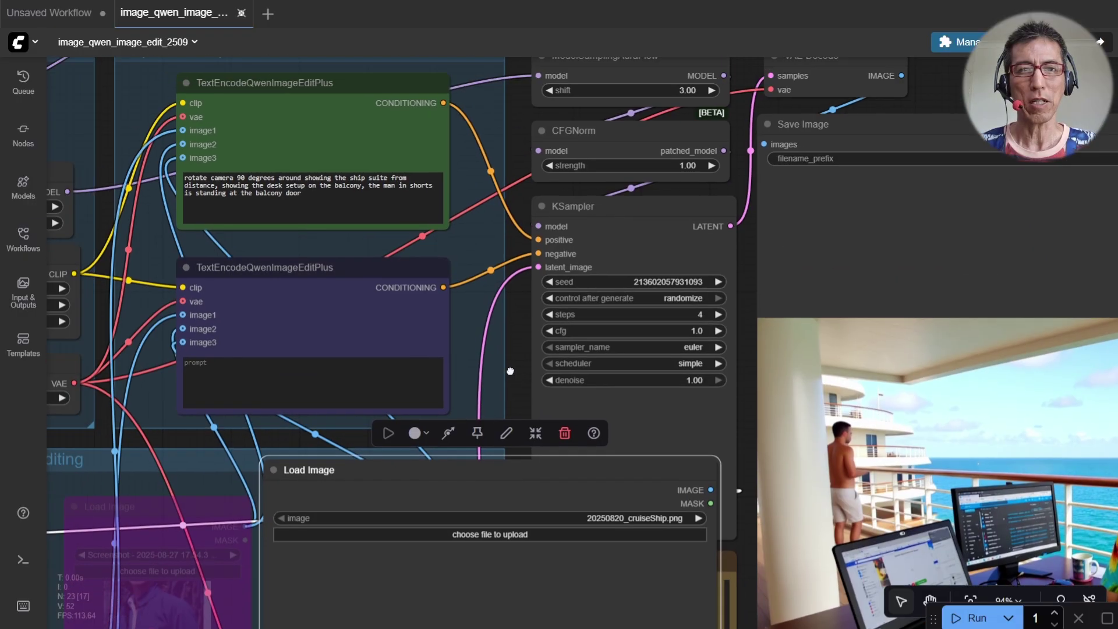
Move the enlarged 20250820_cruiseShip.png Load Image node out of the Step 2 group, beside the Image Stitch node.
{"action": "scroll", "coordinate": [523, 281], "scroll_direction": "up", "scroll_amount": 3}
{"action": "left_click_drag", "start_coordinate": [594, 510], "coordinate": [339, 231]}
{"action": "scroll", "coordinate": [550, 153], "scroll_direction": "down", "scroll_amount": 2}
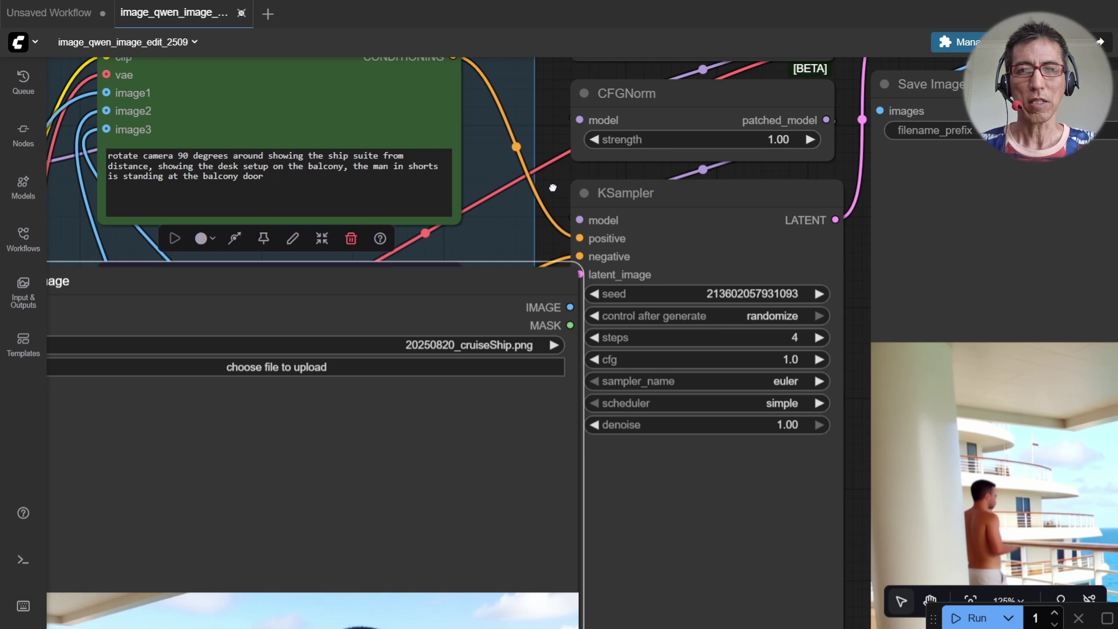
{"action": "scroll", "coordinate": [571, 187], "scroll_direction": "down", "scroll_amount": 3}
{"action": "left_click_drag", "start_coordinate": [487, 252], "coordinate": [237, 430]}
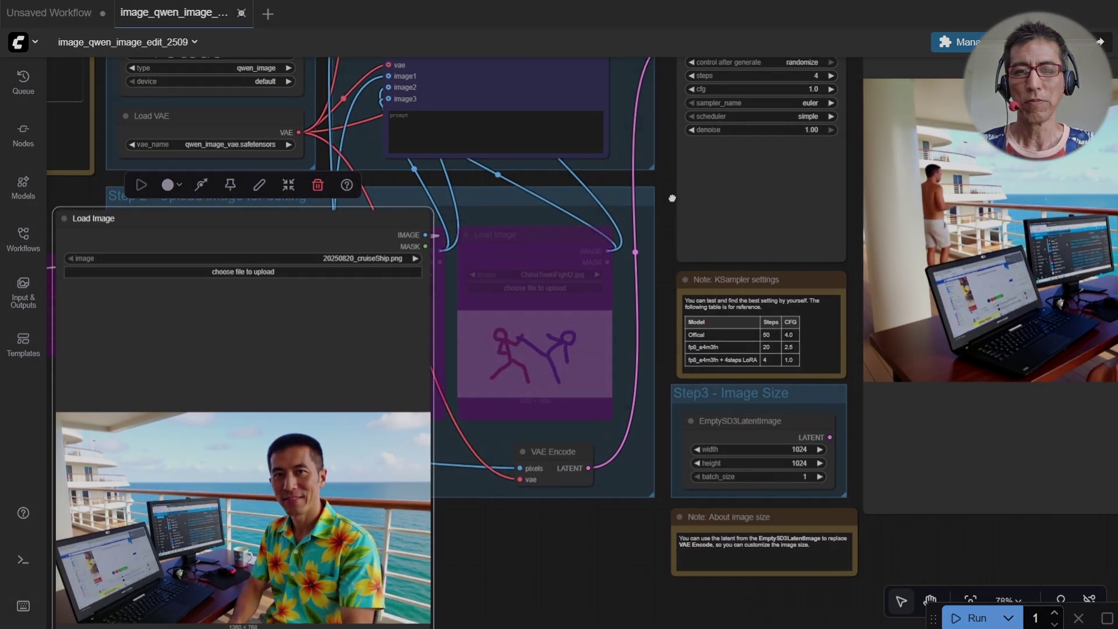
{"action": "left_click", "coordinate": [270, 388]}
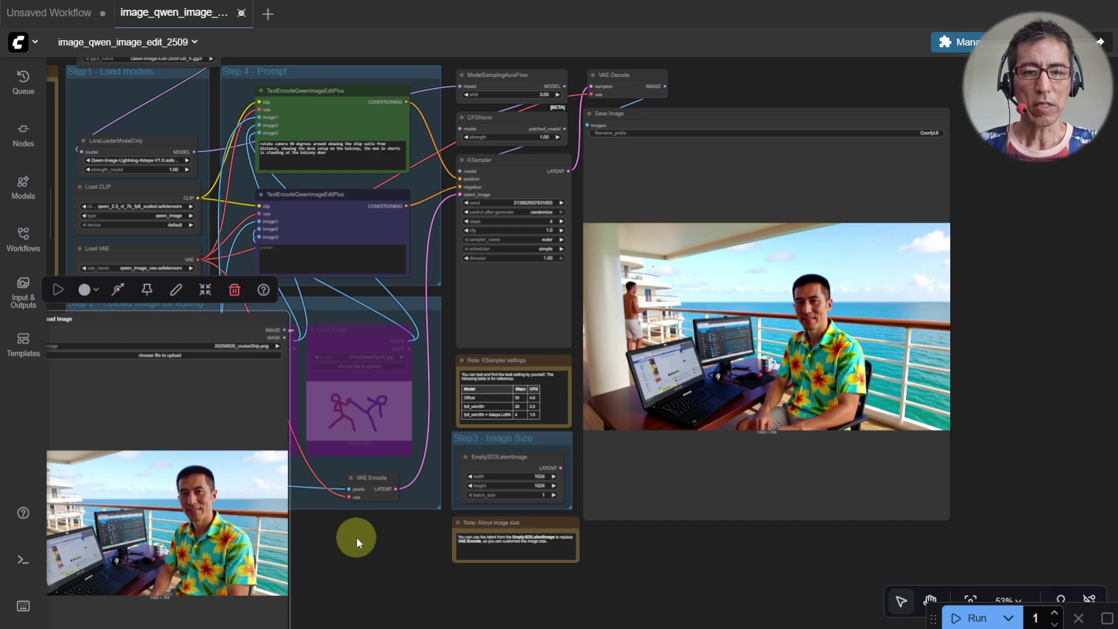
{"action": "left_click_drag", "start_coordinate": [356, 537], "coordinate": [781, 454]}
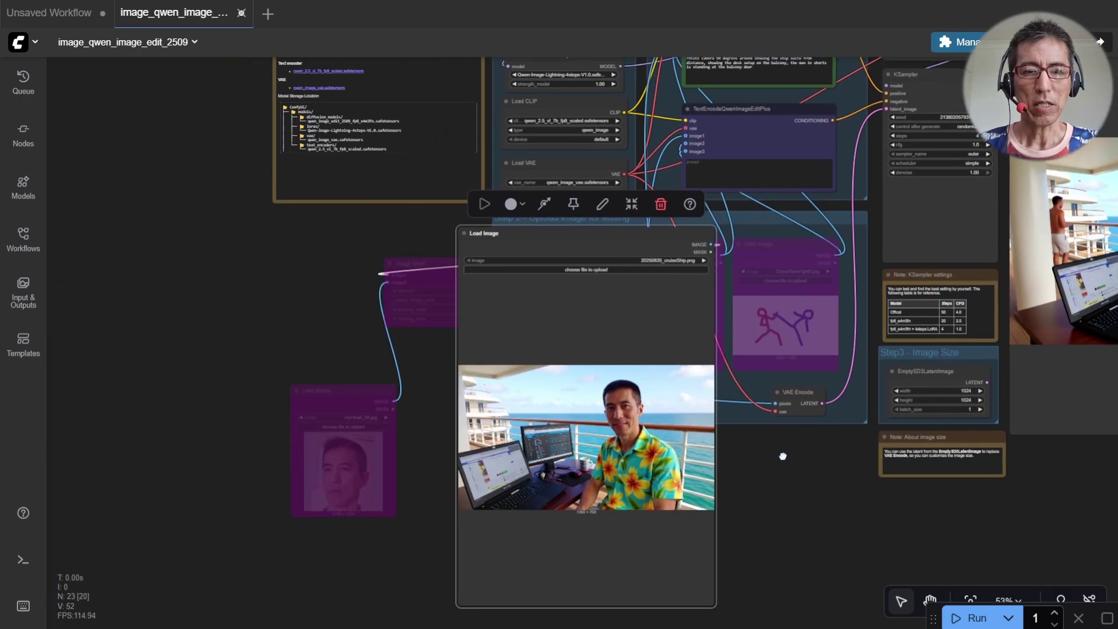
{"action": "left_click_drag", "start_coordinate": [597, 243], "coordinate": [255, 291]}
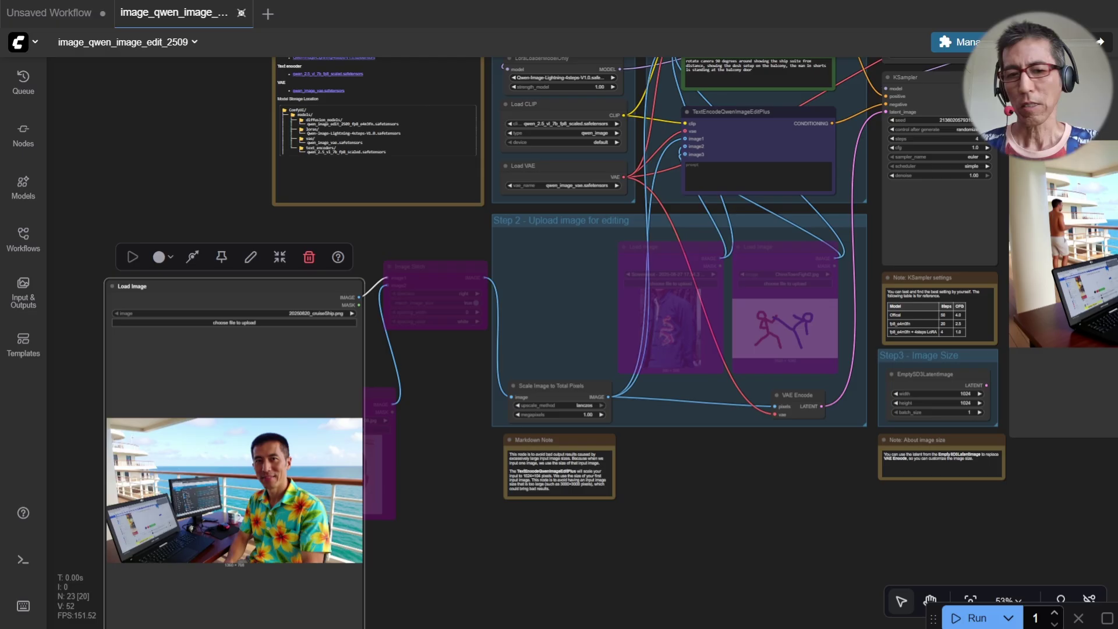
Enlarge the positive prompt node to read the four-panel Lego story prompt, and generate the story page.
{"action": "left_click_drag", "start_coordinate": [1051, 237], "coordinate": [215, 511]}
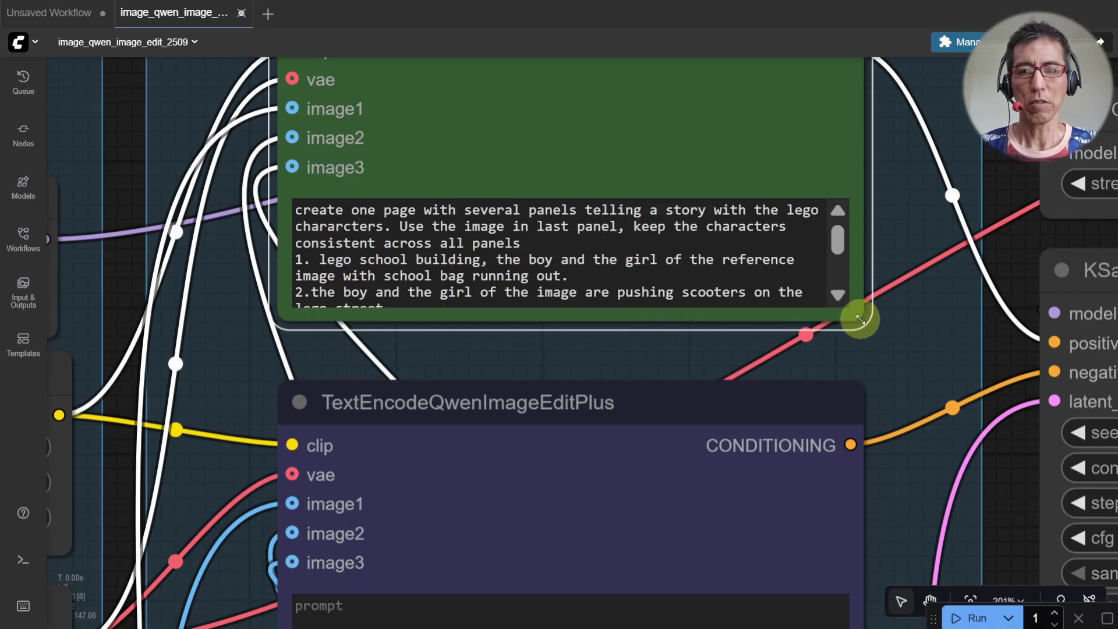
{"action": "left_click_drag", "start_coordinate": [860, 319], "coordinate": [911, 398]}
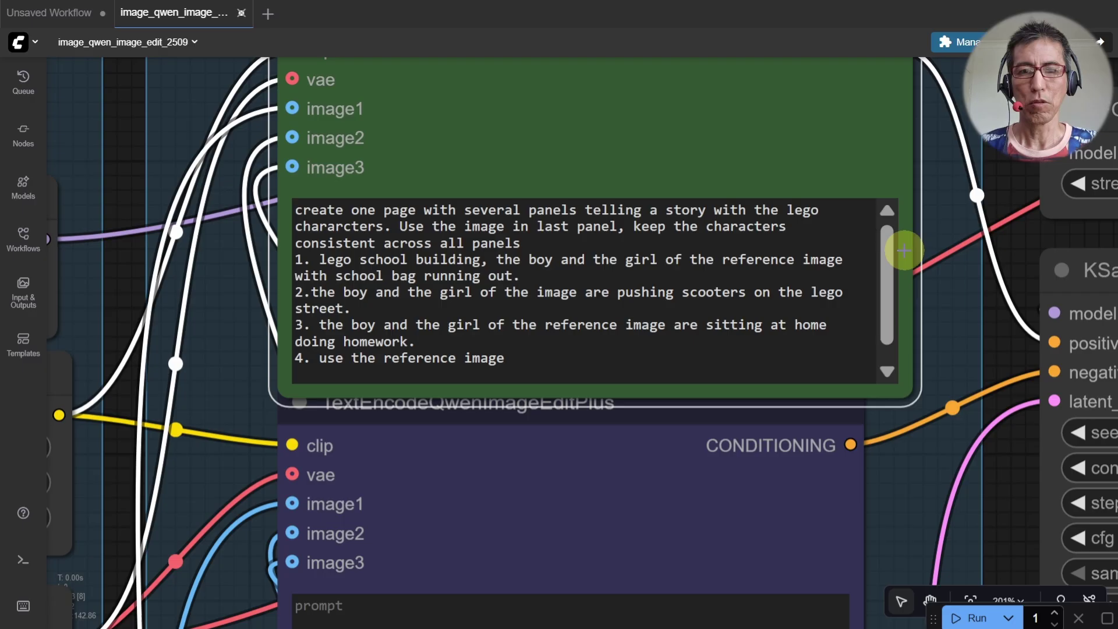
{"action": "left_click_drag", "start_coordinate": [889, 247], "coordinate": [893, 291]}
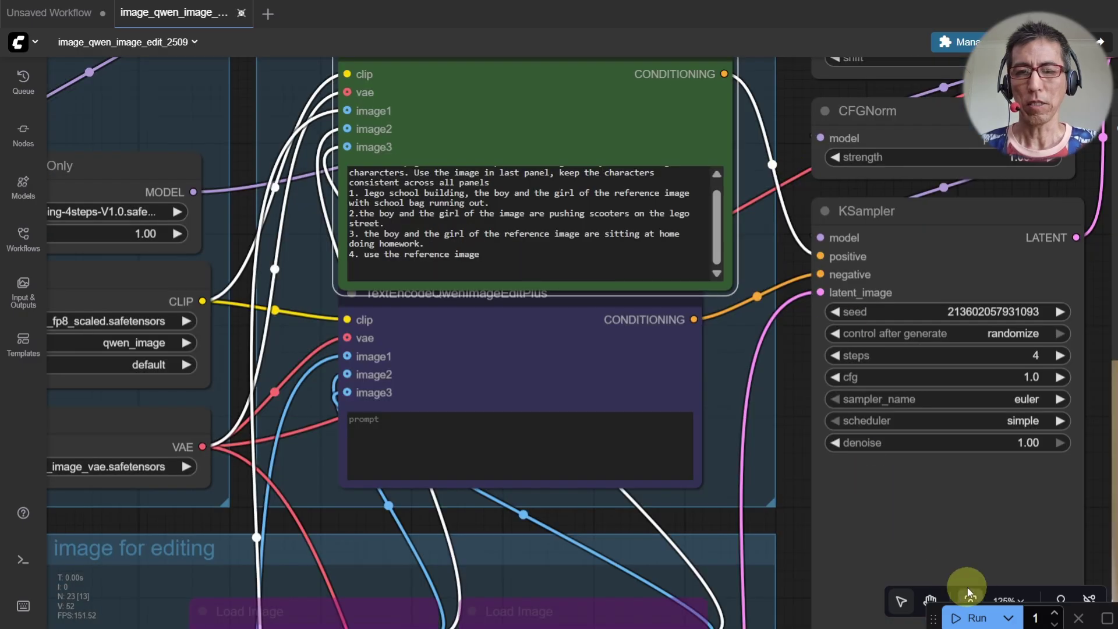
{"action": "left_click", "coordinate": [976, 622]}
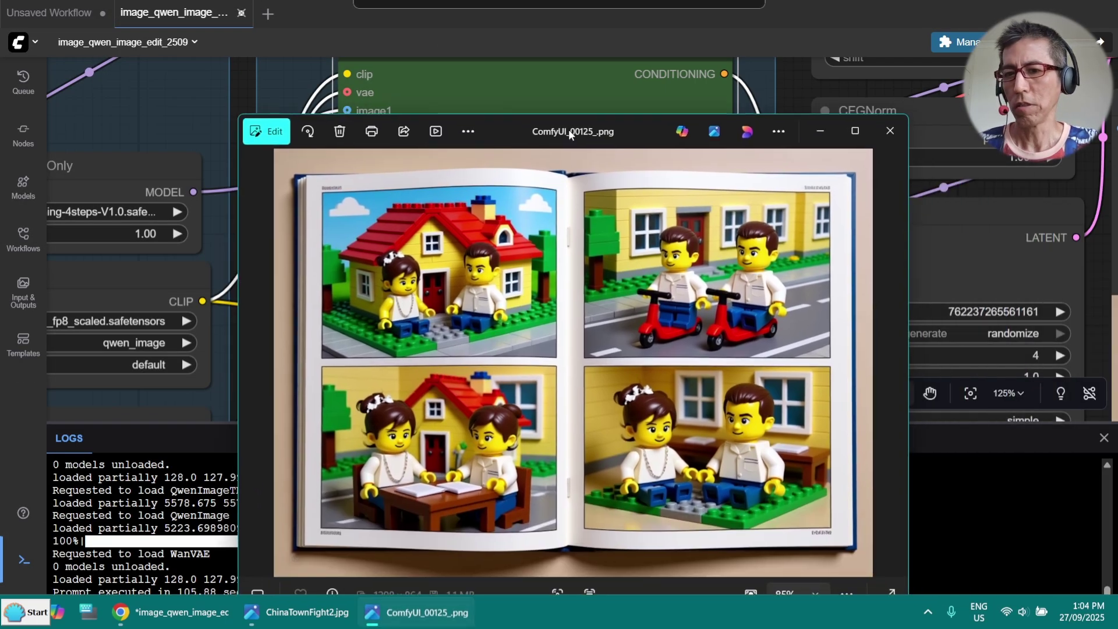
Examine the generated ComfyUI_00125_.png and set its viewer window beside the 20250820_Lego.png input preview for comparison.
{"action": "scroll", "coordinate": [568, 130], "scroll_direction": "up", "scroll_amount": 3}
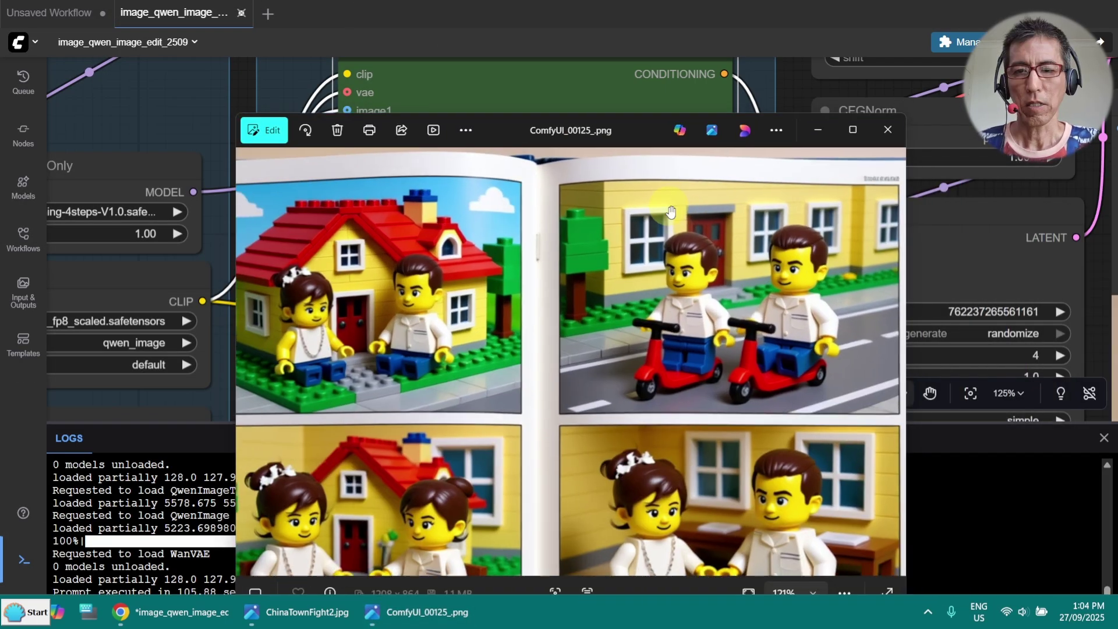
{"action": "left_click_drag", "start_coordinate": [655, 145], "coordinate": [637, 59]}
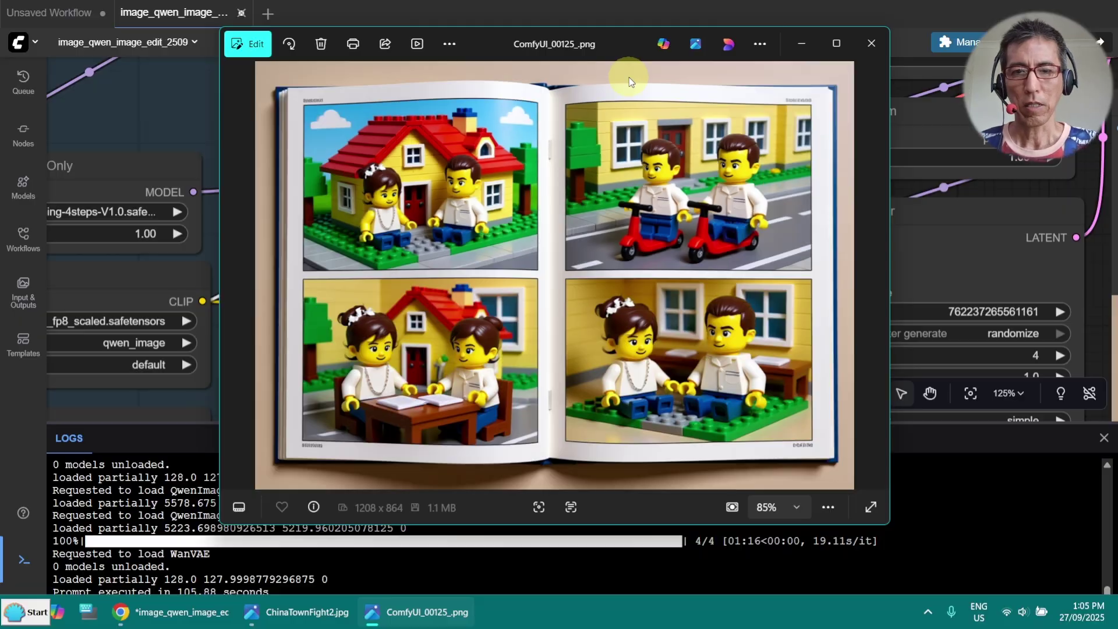
{"action": "left_click_drag", "start_coordinate": [633, 61], "coordinate": [844, 90]}
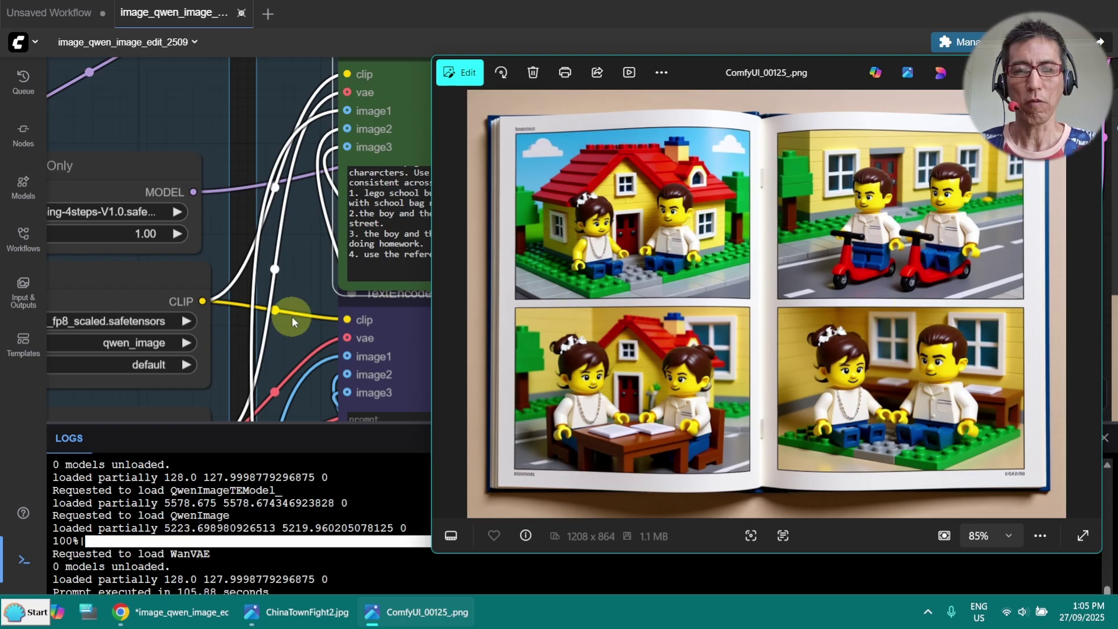
{"action": "scroll", "coordinate": [291, 320], "scroll_direction": "down", "scroll_amount": 2}
{"action": "scroll", "coordinate": [292, 320], "scroll_direction": "down", "scroll_amount": 1}
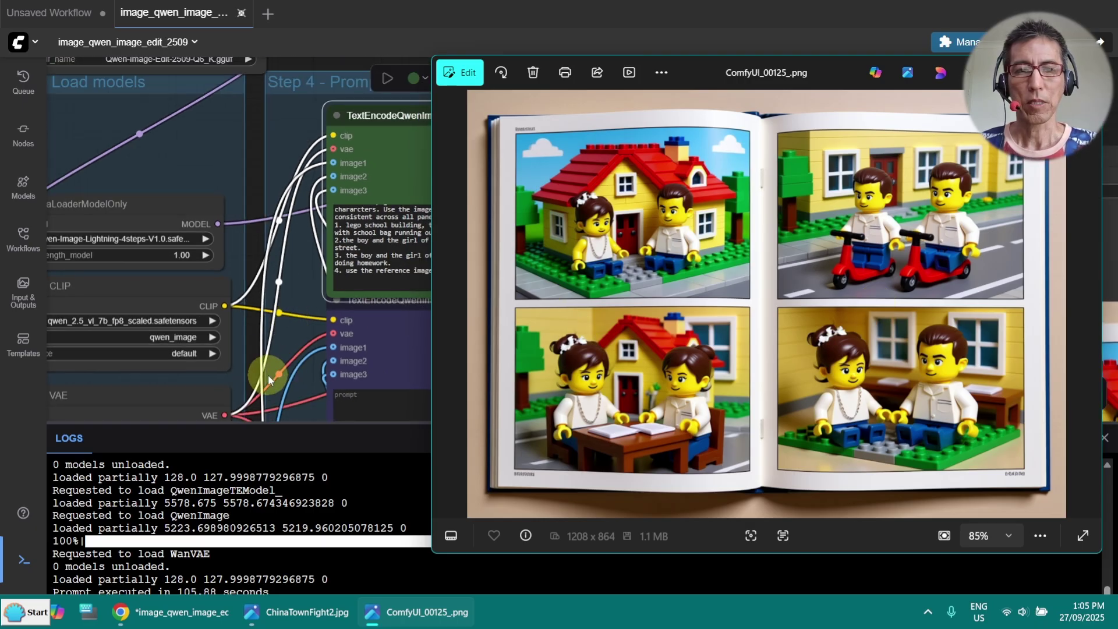
{"action": "left_click_drag", "start_coordinate": [254, 381], "coordinate": [731, 31]}
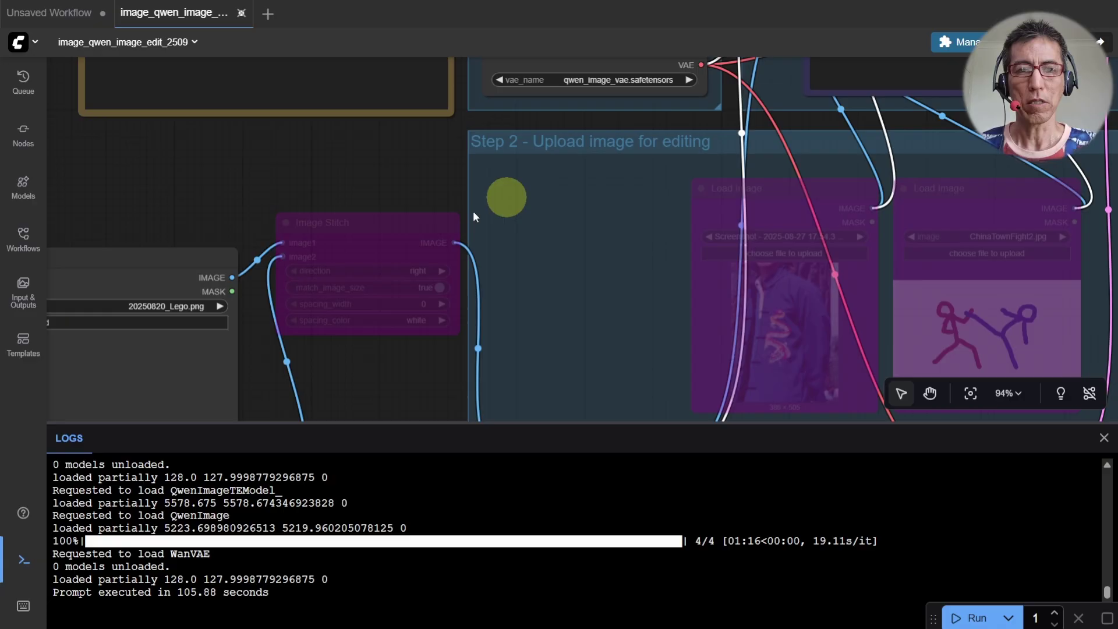
{"action": "left_click_drag", "start_coordinate": [220, 226], "coordinate": [522, 79]}
{"action": "left_click_drag", "start_coordinate": [657, 335], "coordinate": [646, 129]}
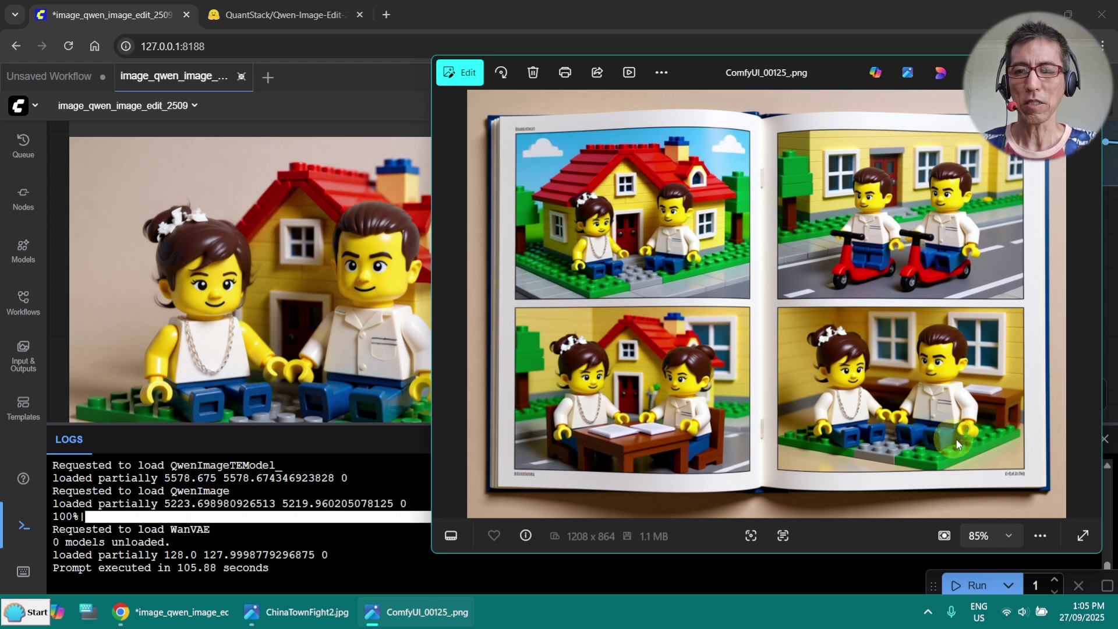
Compare the characters in the story page's last panel with the Lego reference image.
{"action": "scroll", "coordinate": [911, 415], "scroll_direction": "up", "scroll_amount": 1}
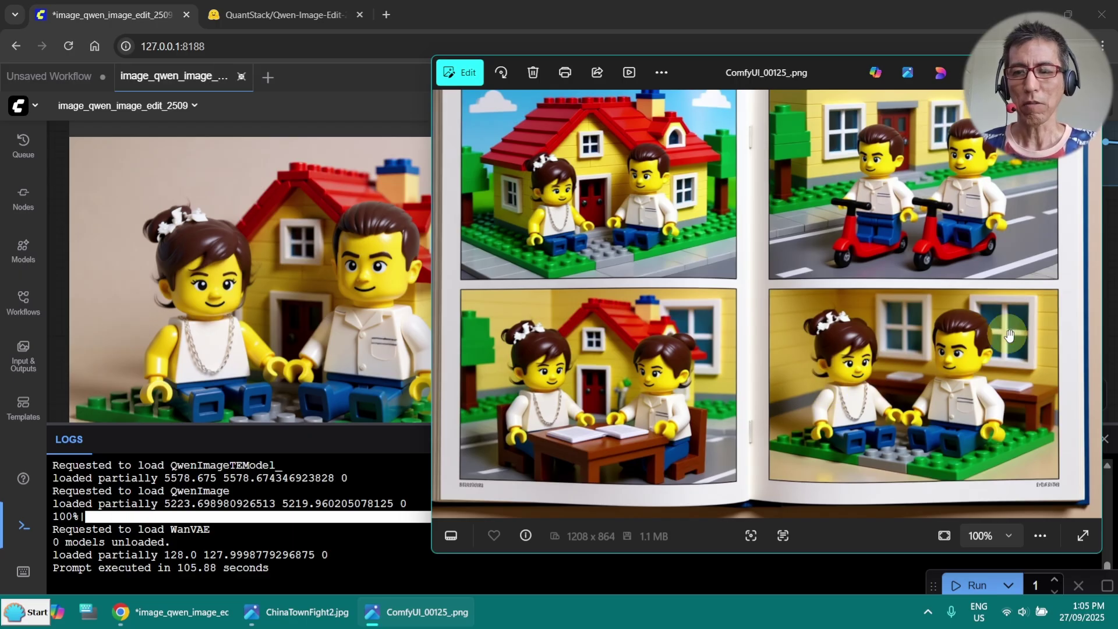
{"action": "scroll", "coordinate": [955, 362], "scroll_direction": "down", "scroll_amount": 1}
{"action": "scroll", "coordinate": [955, 362], "scroll_direction": "down", "scroll_amount": 1}
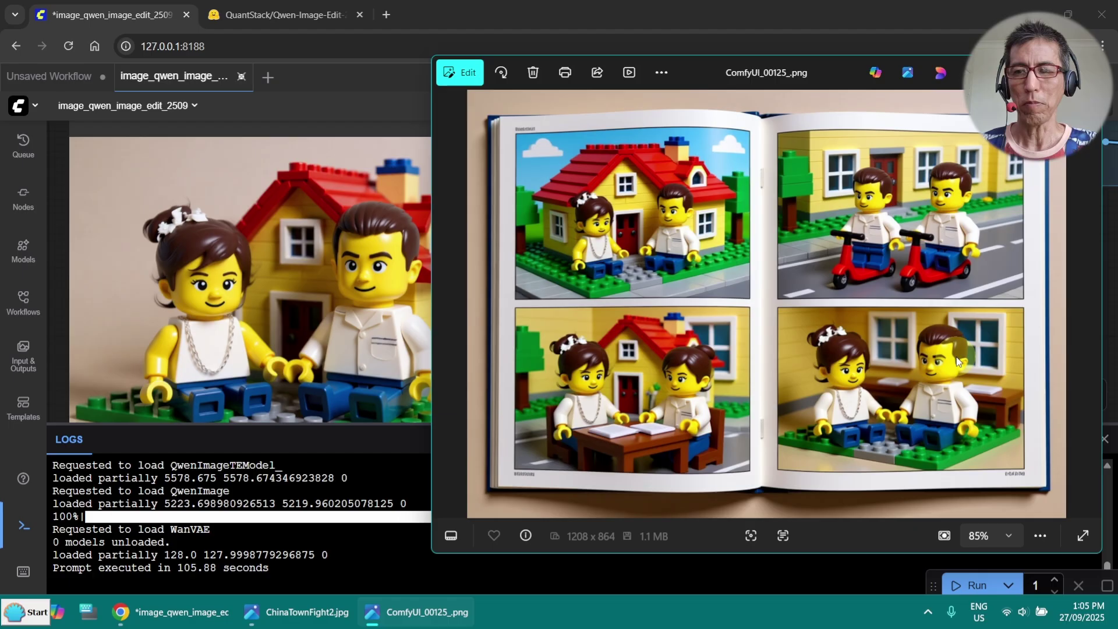
{"action": "scroll", "coordinate": [972, 344], "scroll_direction": "up", "scroll_amount": 1}
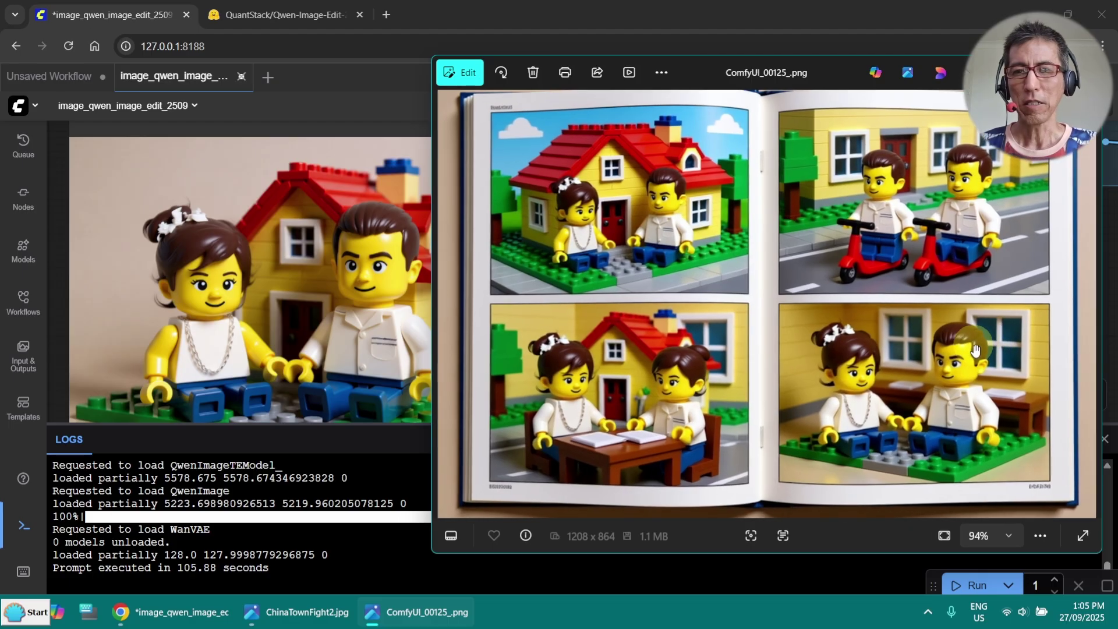
{"action": "scroll", "coordinate": [637, 144], "scroll_direction": "down", "scroll_amount": 1}
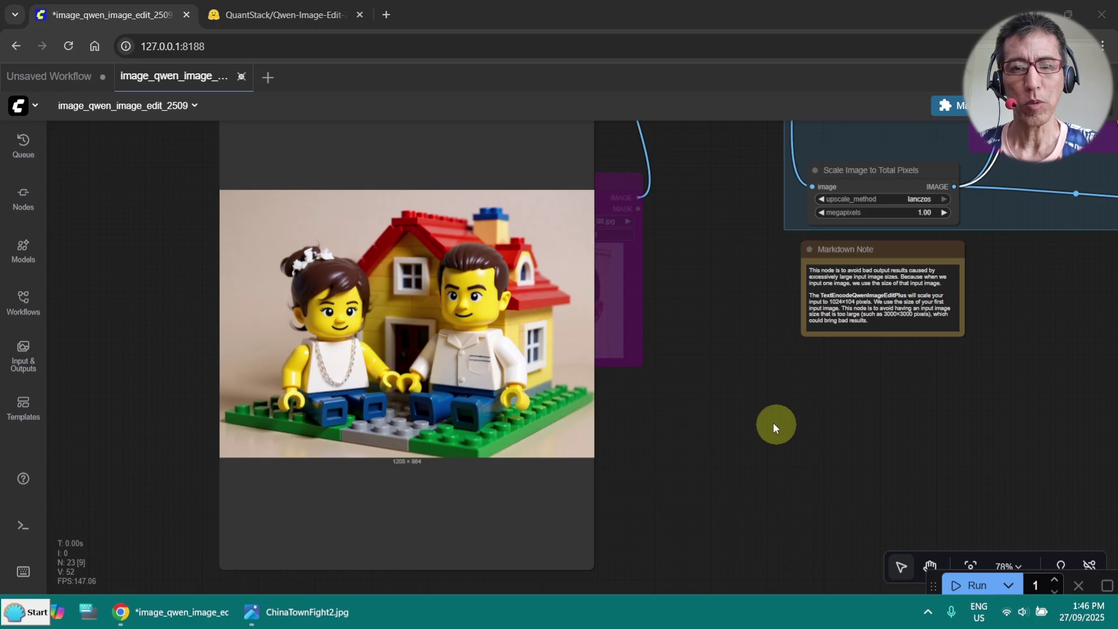
Load 20250923_peachBlossom.png into the enlarged Load Image node in place of the Lego picture, and inspect its preview.
{"action": "scroll", "coordinate": [717, 393], "scroll_direction": "down", "scroll_amount": 3}
{"action": "left_click_drag", "start_coordinate": [718, 393], "coordinate": [734, 452]}
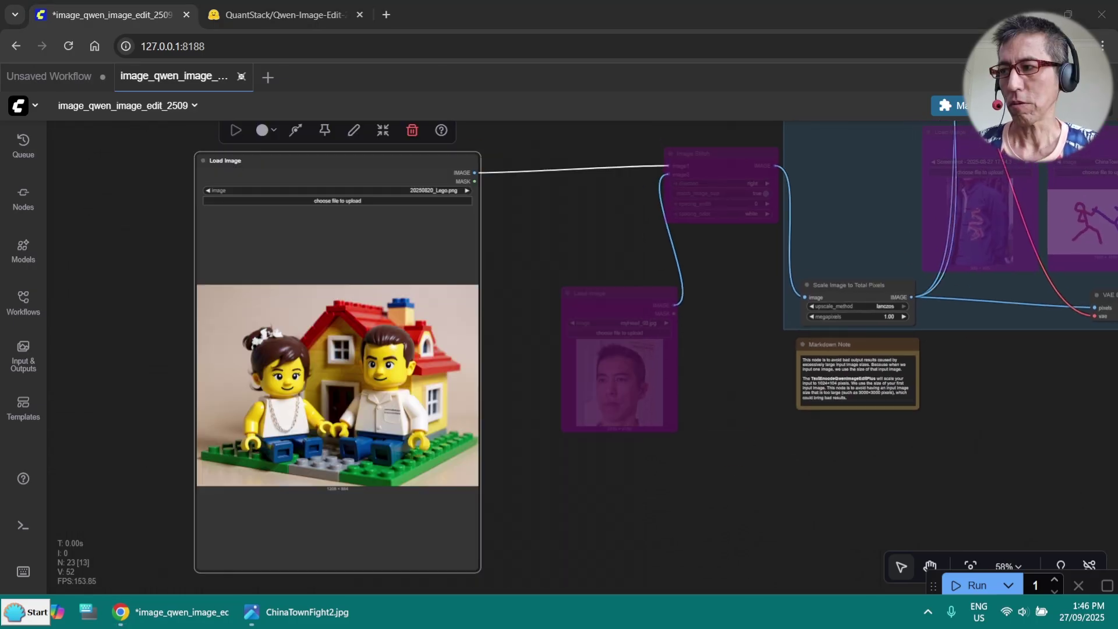
{"action": "left_click_drag", "start_coordinate": [335, 430], "coordinate": [332, 430]}
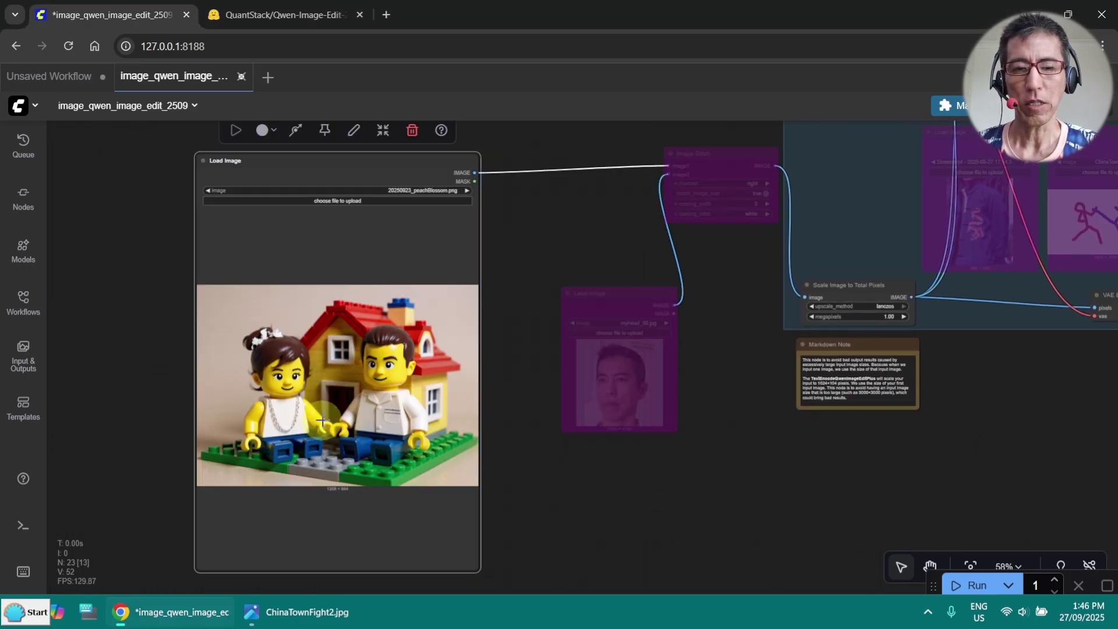
{"action": "scroll", "coordinate": [516, 330], "scroll_direction": "down", "scroll_amount": 2}
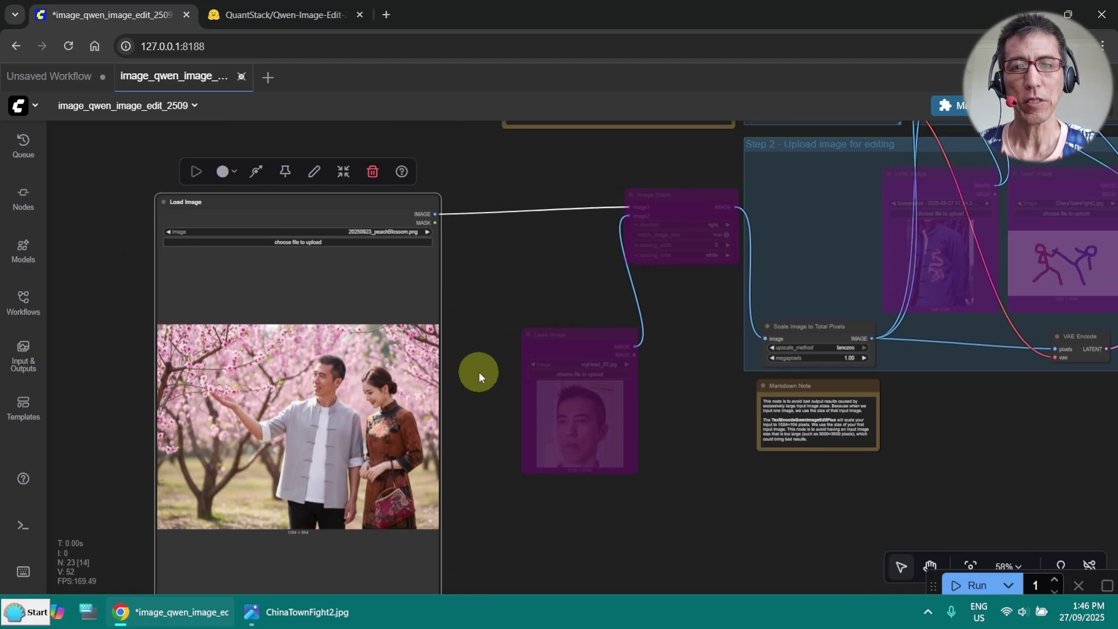
{"action": "left_click_drag", "start_coordinate": [553, 309], "coordinate": [491, 314]}
{"action": "scroll", "coordinate": [371, 352], "scroll_direction": "up", "scroll_amount": 5}
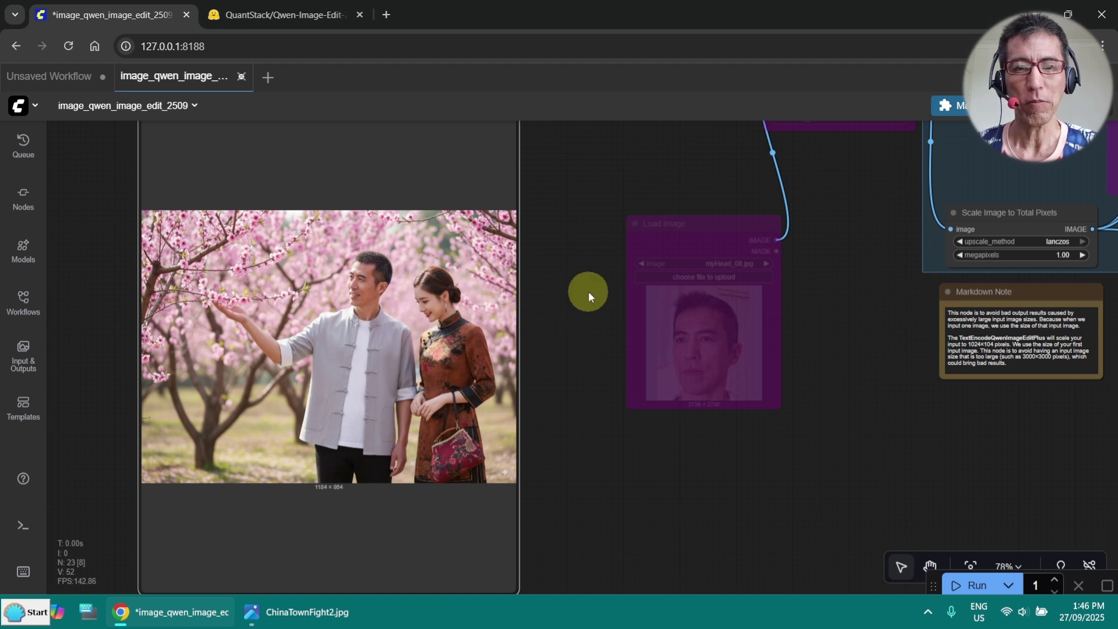
Generate the edit with "make the man facing to the woman, the woman looks up and smile and put her hand on her chest,".
{"action": "scroll", "coordinate": [588, 291], "scroll_direction": "down", "scroll_amount": 2}
{"action": "left_click_drag", "start_coordinate": [588, 291], "coordinate": [430, 344]}
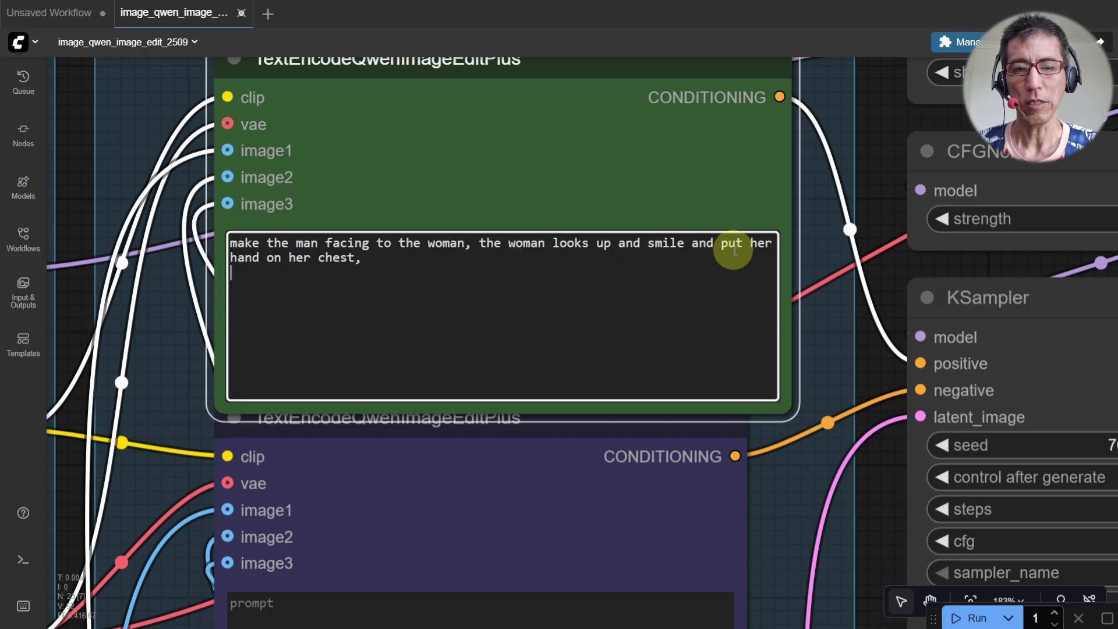
{"action": "scroll", "coordinate": [733, 256], "scroll_direction": "down", "scroll_amount": 2}
{"action": "scroll", "coordinate": [531, 289], "scroll_direction": "up", "scroll_amount": 1}
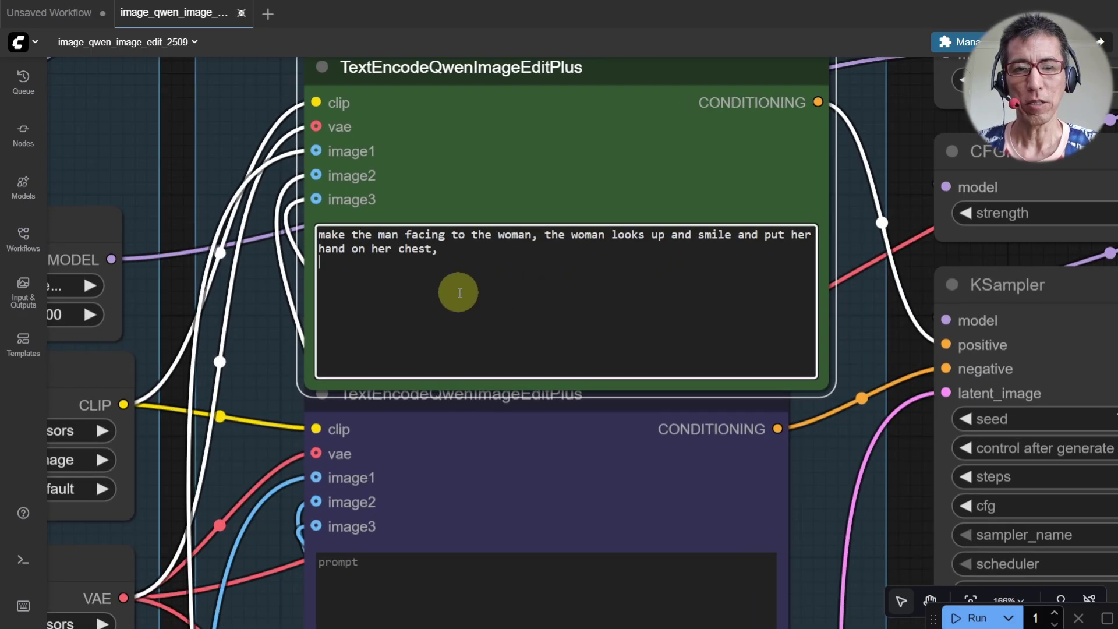
{"action": "scroll", "coordinate": [719, 225], "scroll_direction": "up", "scroll_amount": 1}
{"action": "scroll", "coordinate": [868, 167], "scroll_direction": "down", "scroll_amount": 4}
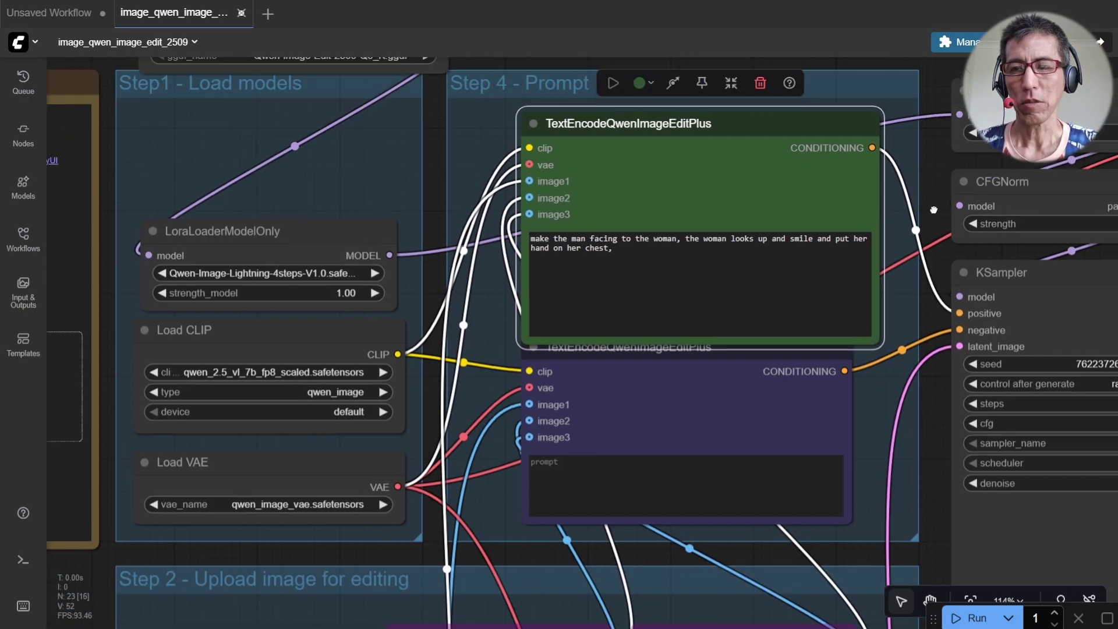
{"action": "left_click_drag", "start_coordinate": [933, 210], "coordinate": [885, 246]}
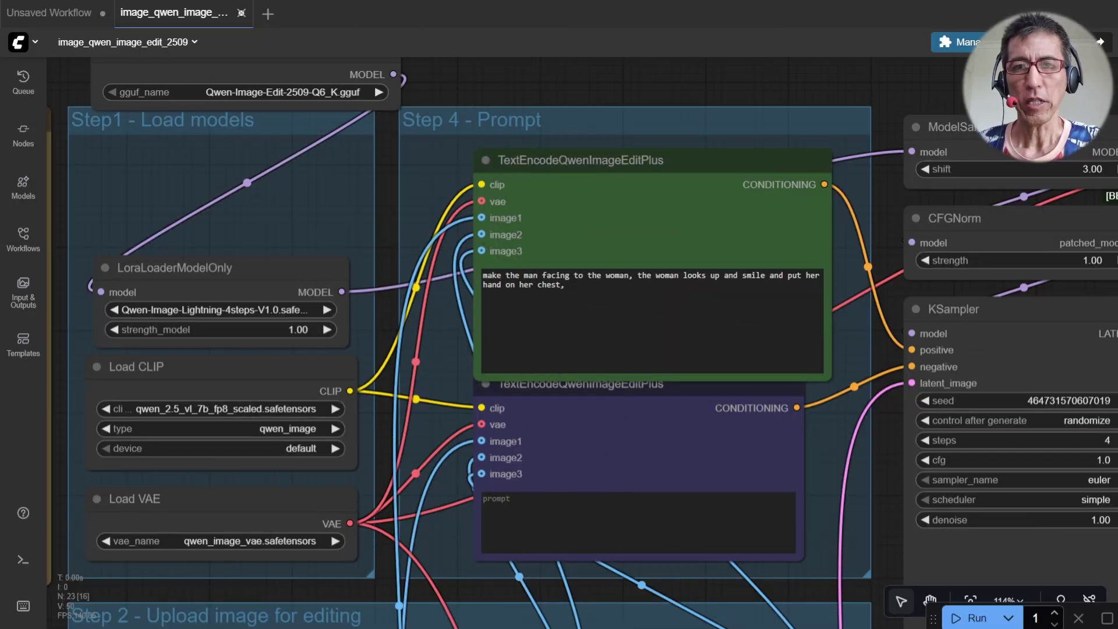
{"action": "scroll", "coordinate": [887, 249], "scroll_direction": "down", "scroll_amount": 9}
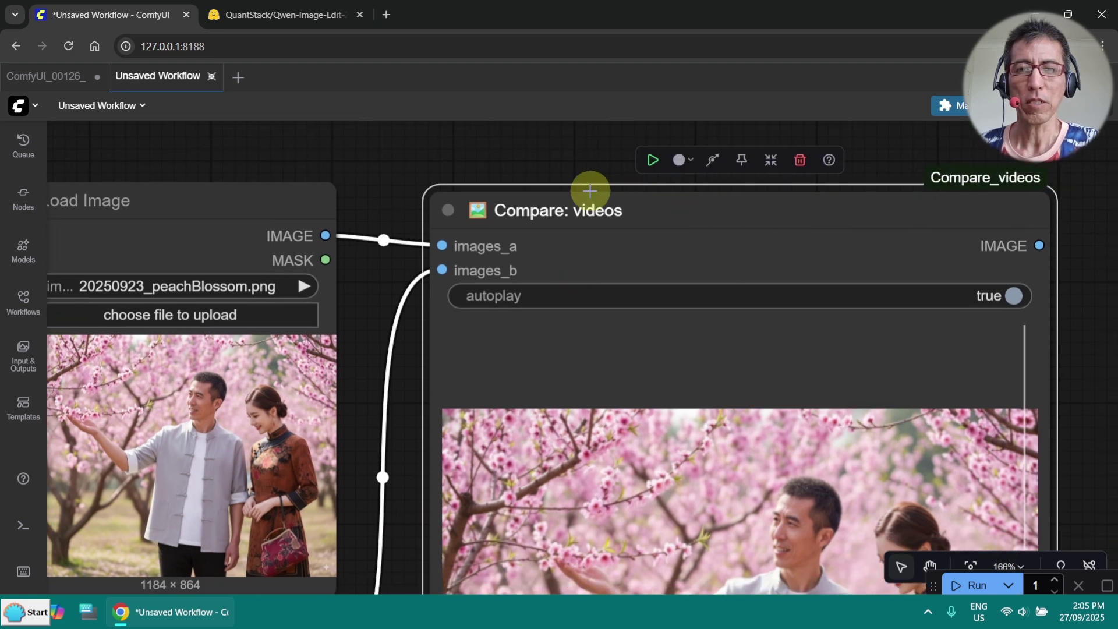
Examine the ComfyUI_00126_.png output against the 20250923_peachBlossom.png input in the comparison workflow's Load Image nodes.
{"action": "left_click_drag", "start_coordinate": [503, 166], "coordinate": [551, 141]}
{"action": "scroll", "coordinate": [431, 371], "scroll_direction": "down", "scroll_amount": 3}
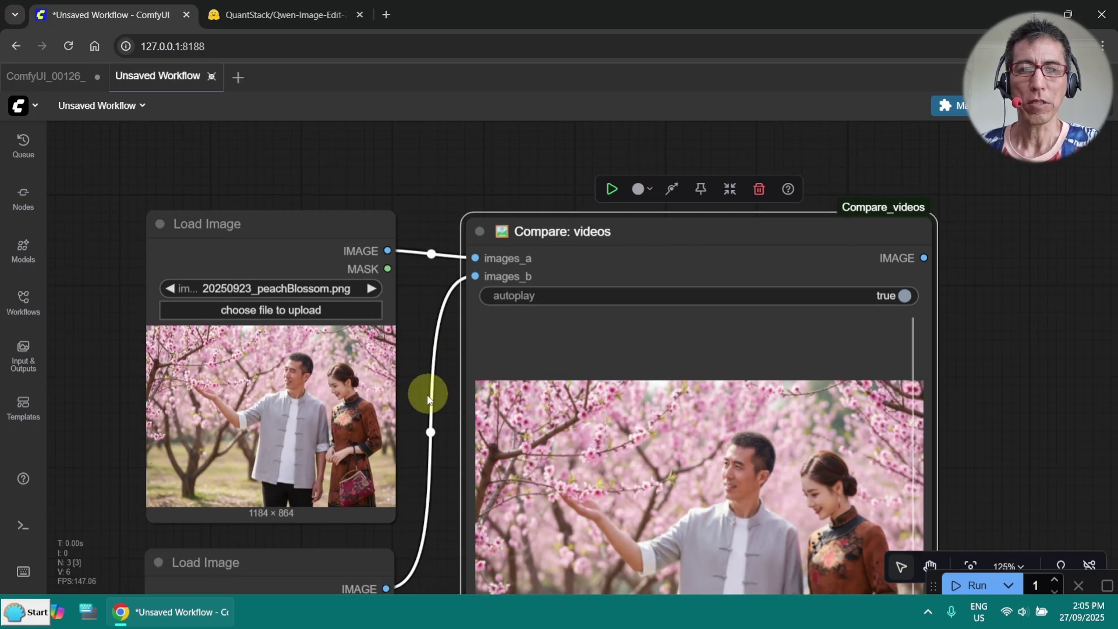
{"action": "left_click_drag", "start_coordinate": [429, 392], "coordinate": [529, 297]}
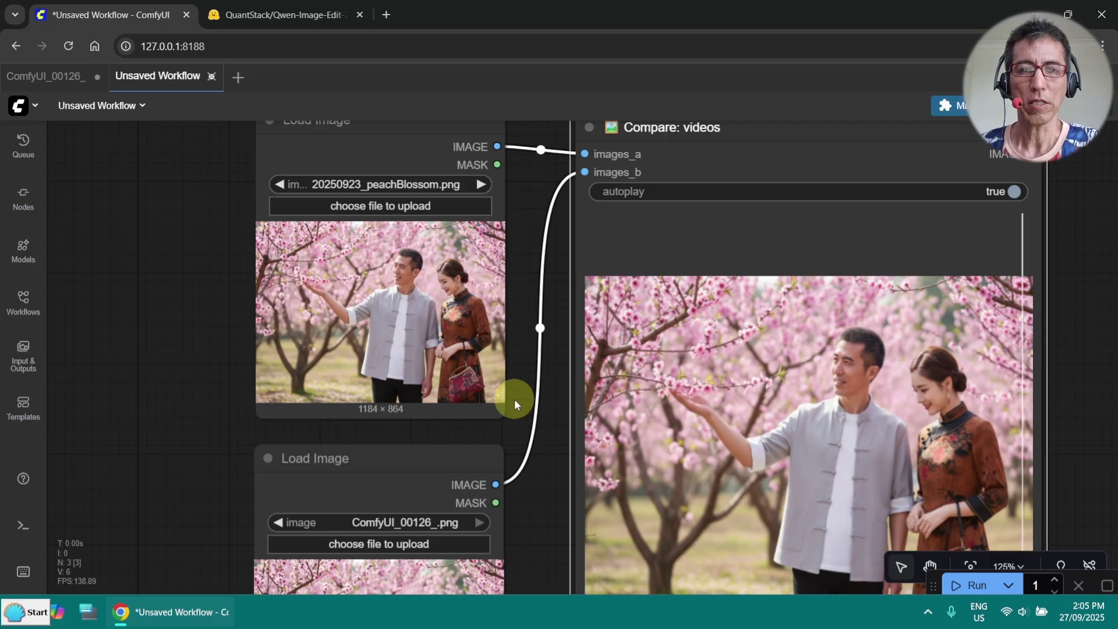
{"action": "scroll", "coordinate": [514, 399], "scroll_direction": "up", "scroll_amount": 5}
{"action": "left_click_drag", "start_coordinate": [525, 393], "coordinate": [581, 95]}
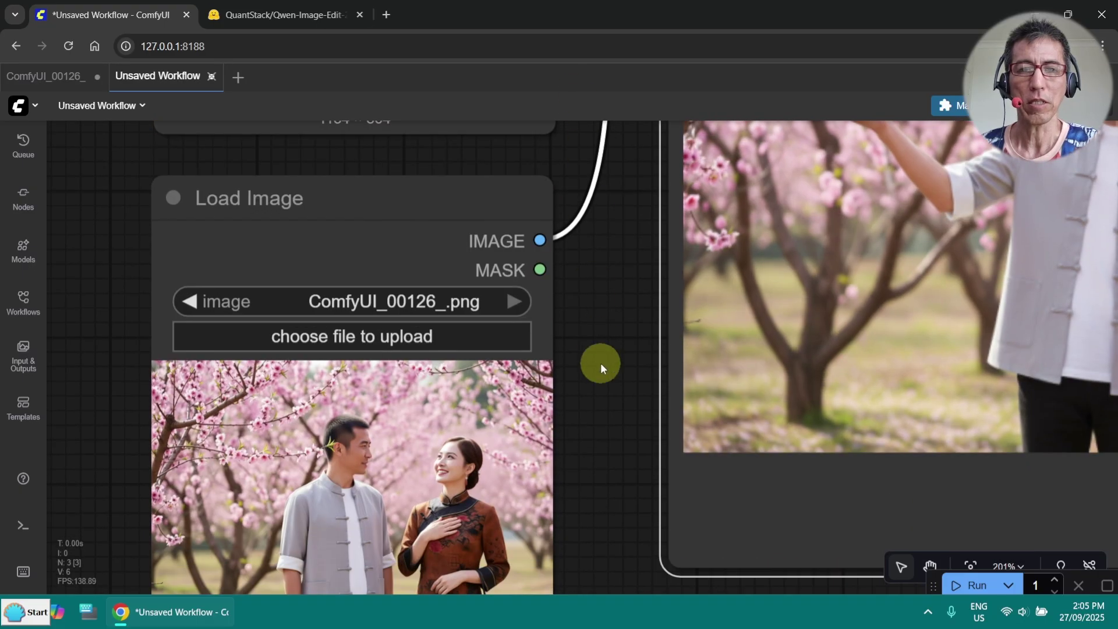
{"action": "left_click_drag", "start_coordinate": [601, 368], "coordinate": [591, 193]}
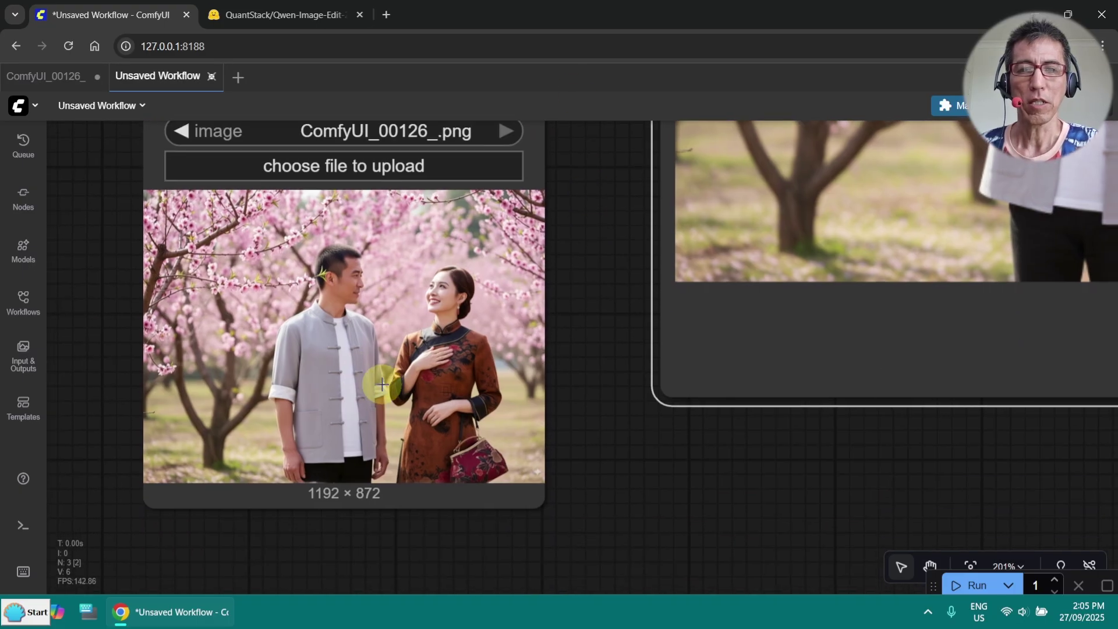
{"action": "left_click_drag", "start_coordinate": [578, 233], "coordinate": [430, 486]}
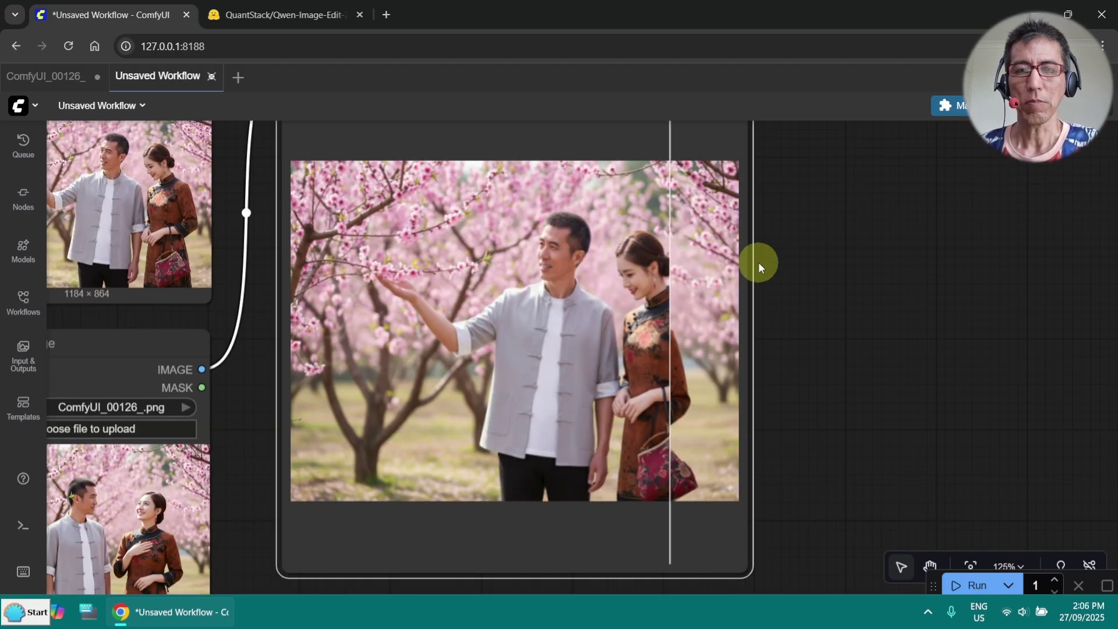
Compare the couple's poses, clothing and background between the original and edited images in the Compare: videos node.
{"action": "scroll", "coordinate": [758, 262], "scroll_direction": "up", "scroll_amount": 3}
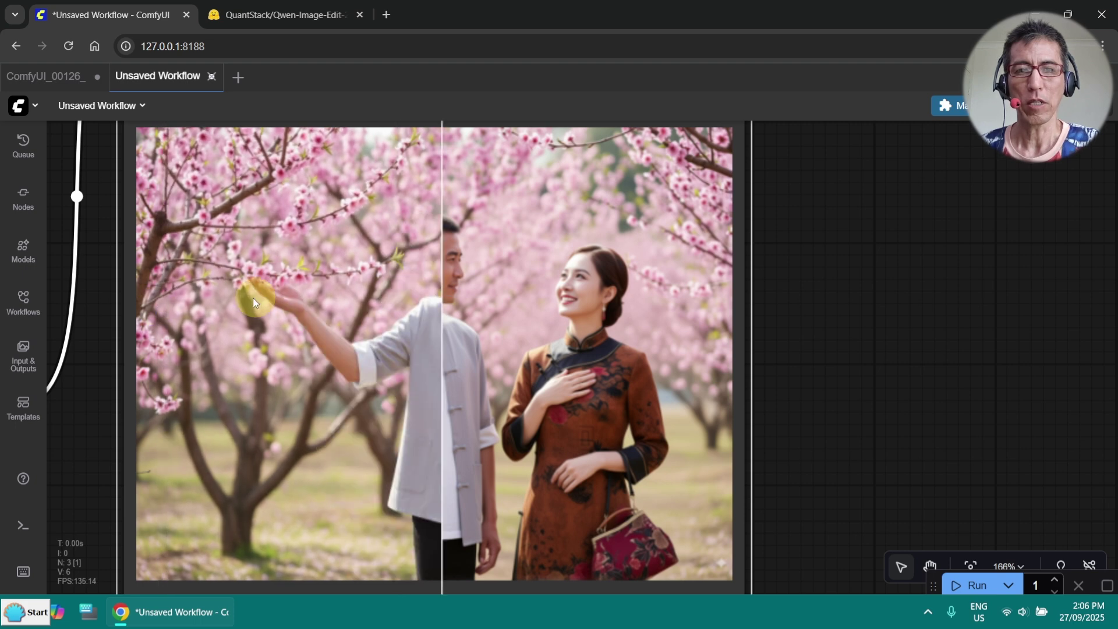
{"action": "left_click_drag", "start_coordinate": [818, 260], "coordinate": [947, 222]}
{"action": "scroll", "coordinate": [946, 222], "scroll_direction": "down", "scroll_amount": 2}
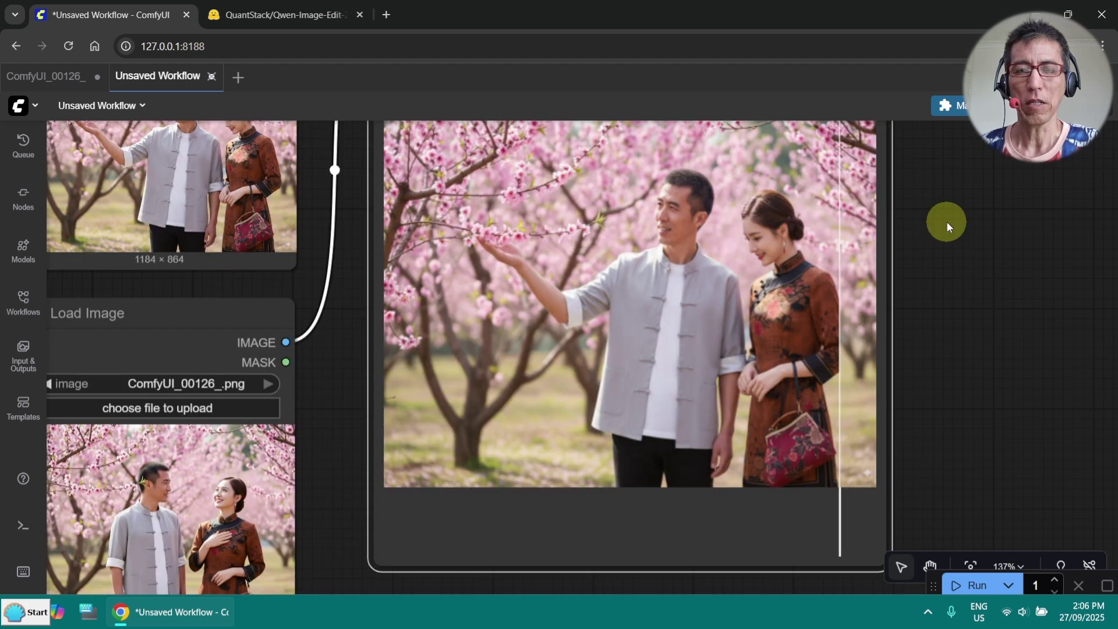
{"action": "scroll", "coordinate": [947, 221], "scroll_direction": "up", "scroll_amount": 2}
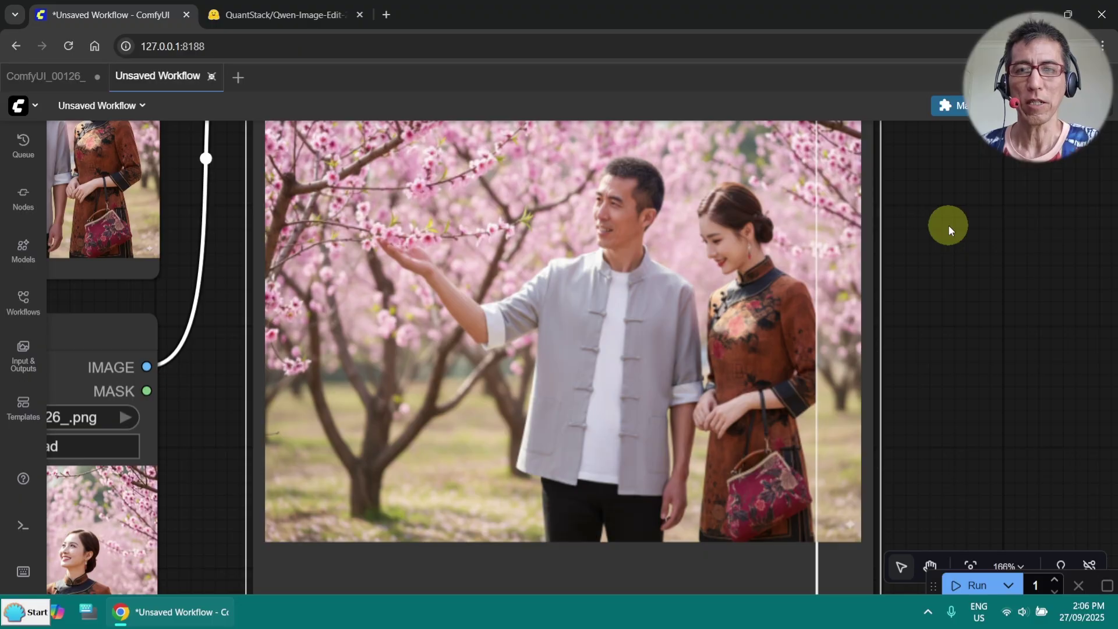
{"action": "scroll", "coordinate": [948, 225], "scroll_direction": "up", "scroll_amount": 1}
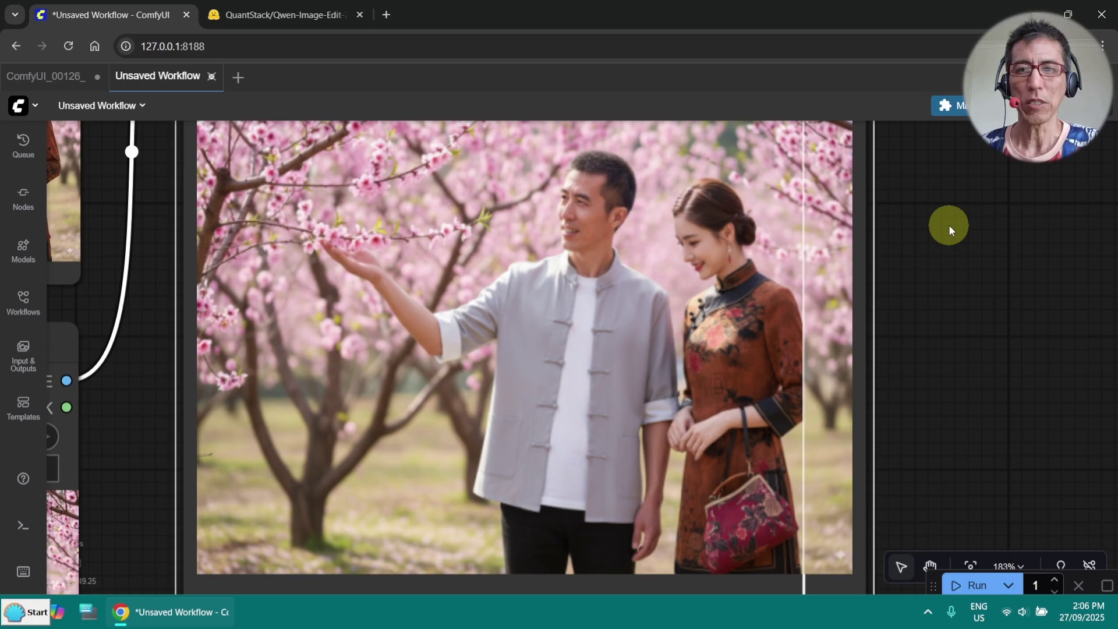
{"action": "scroll", "coordinate": [948, 225], "scroll_direction": "down", "scroll_amount": 1}
{"action": "left_click_drag", "start_coordinate": [949, 225], "coordinate": [890, 258]}
{"action": "scroll", "coordinate": [896, 240], "scroll_direction": "down", "scroll_amount": 2}
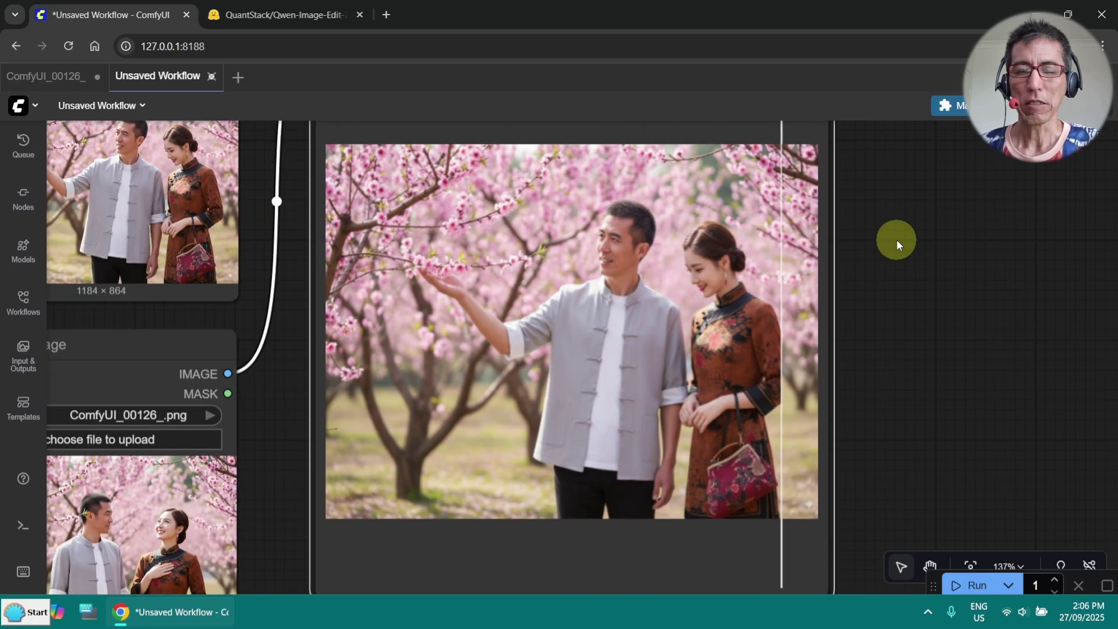